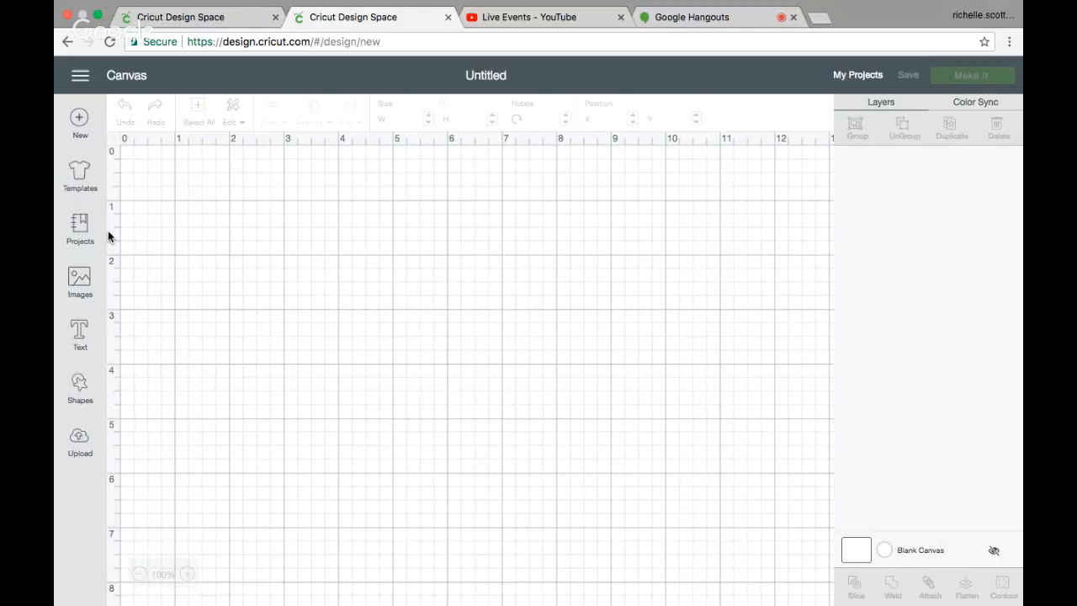
# Insert the recently uploaded happy birthday image onto the canvas and ungroup its layers
pyautogui.click(80, 441)
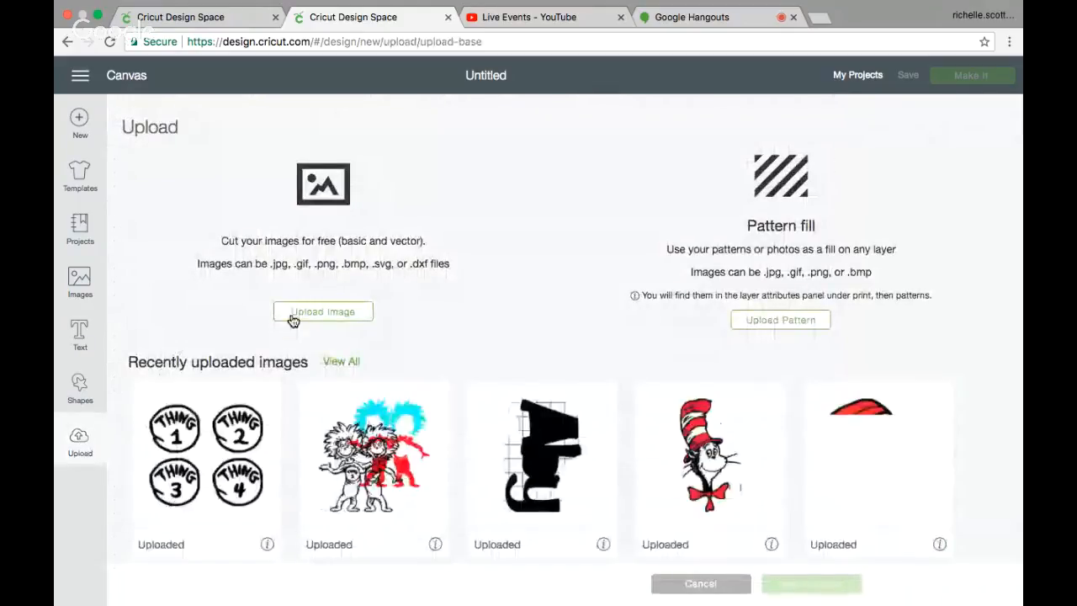
pyautogui.scroll(-1, 257, 375)
pyautogui.scroll(-5, 256, 375)
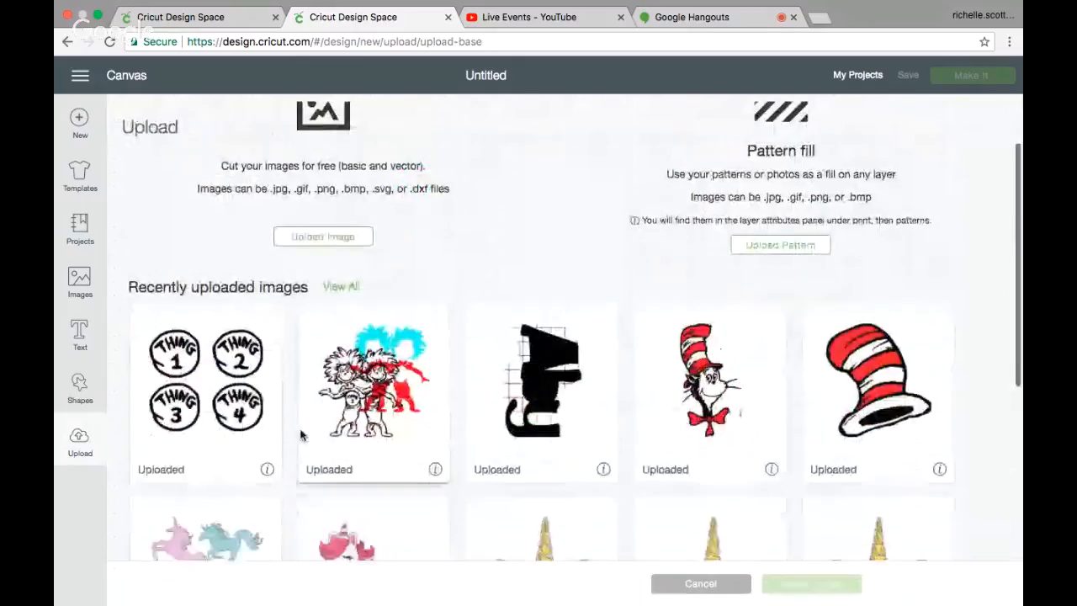
pyautogui.click(257, 376)
pyautogui.click(809, 583)
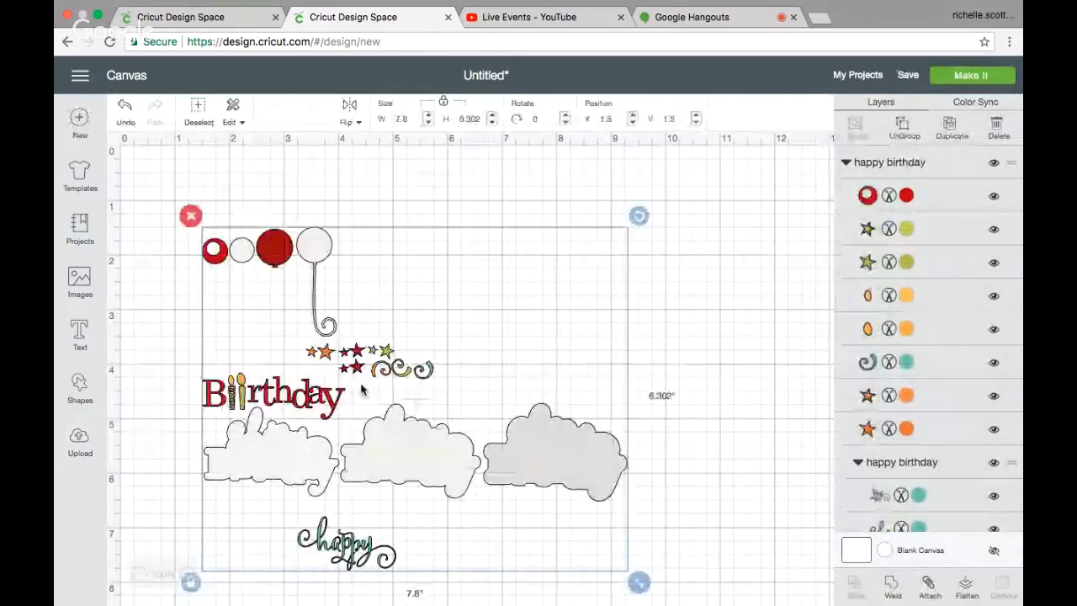
pyautogui.click(905, 128)
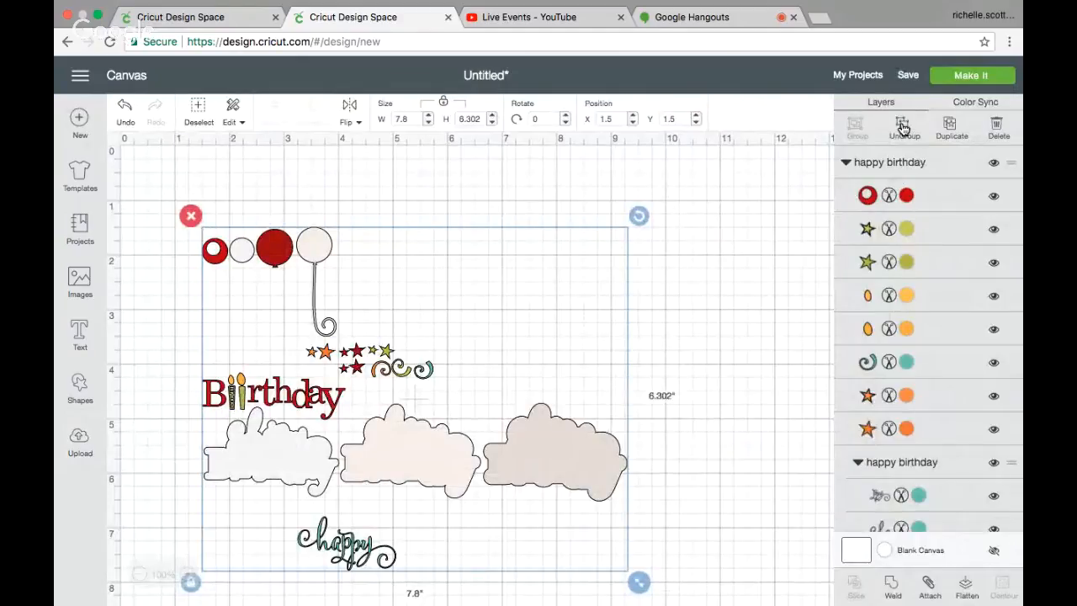
# Stack the three cloud-shaped backing layers on top of each other, largest underneath and smallest on top, beside the other pieces
pyautogui.click(522, 446)
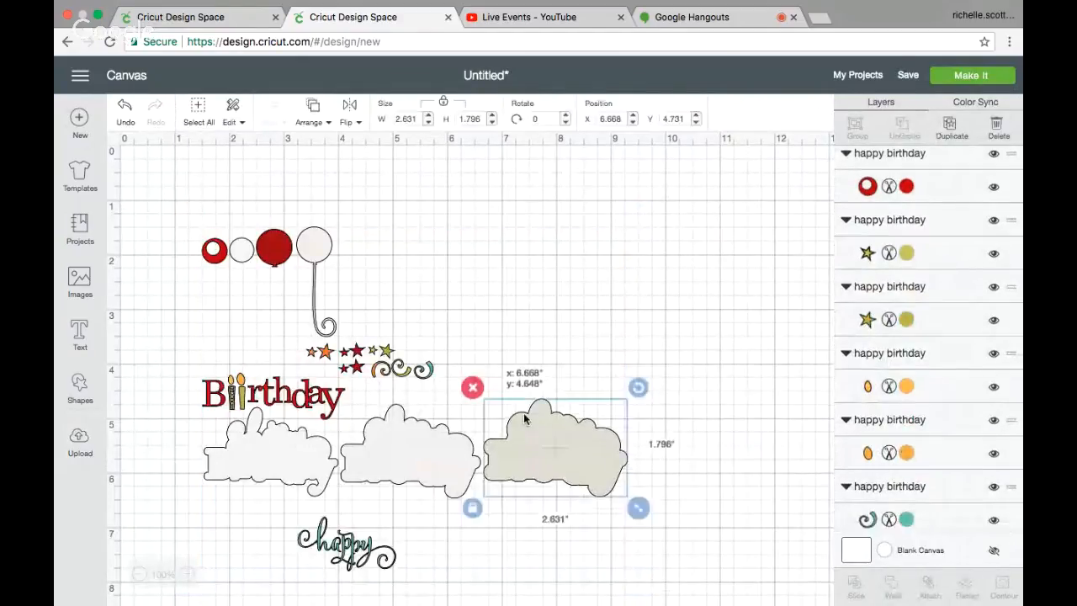
pyautogui.moveTo(522, 446); pyautogui.dragTo(522, 370)
pyautogui.moveTo(405, 450); pyautogui.dragTo(551, 378)
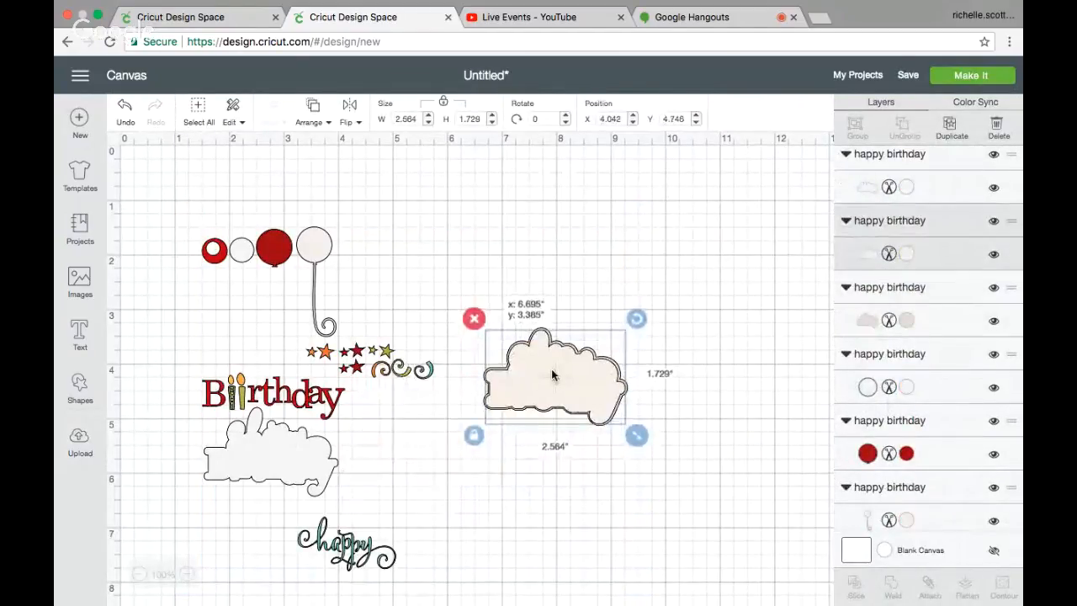
pyautogui.moveTo(257, 450); pyautogui.dragTo(539, 370)
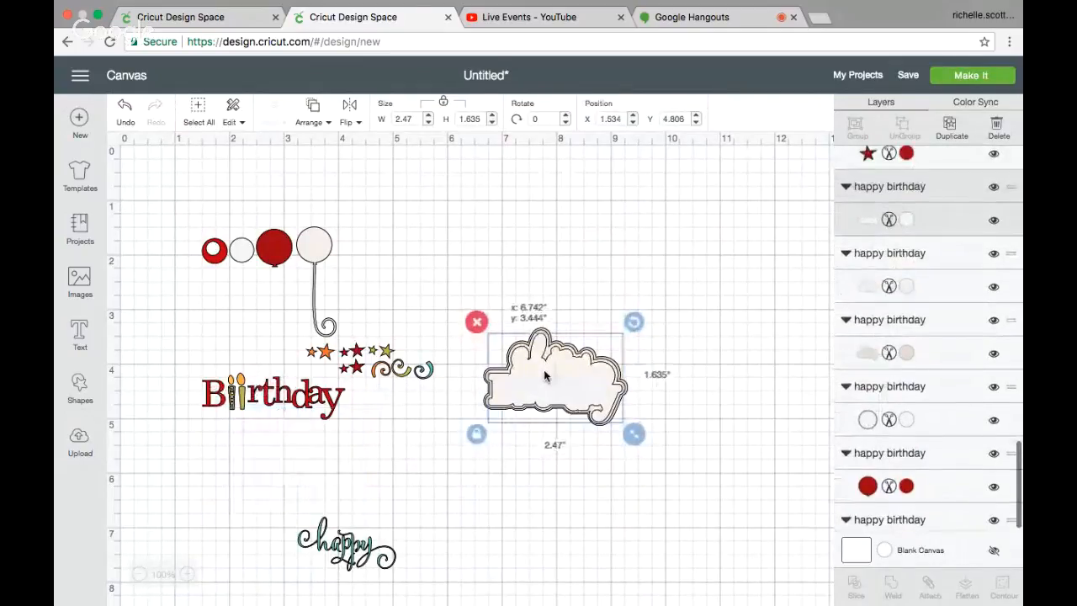
# Assemble the red Birthday letters, the candles with their flames and the "happy" script on the stacked backing layers
pyautogui.moveTo(260, 402); pyautogui.dragTo(534, 397)
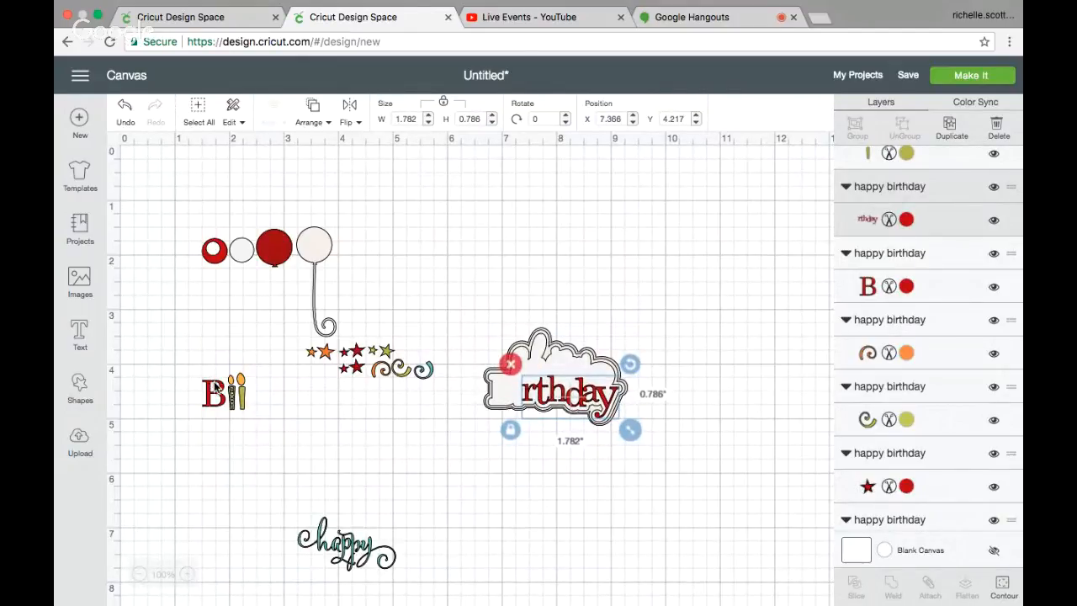
pyautogui.moveTo(217, 385); pyautogui.dragTo(507, 382)
pyautogui.moveTo(242, 390); pyautogui.dragTo(522, 386)
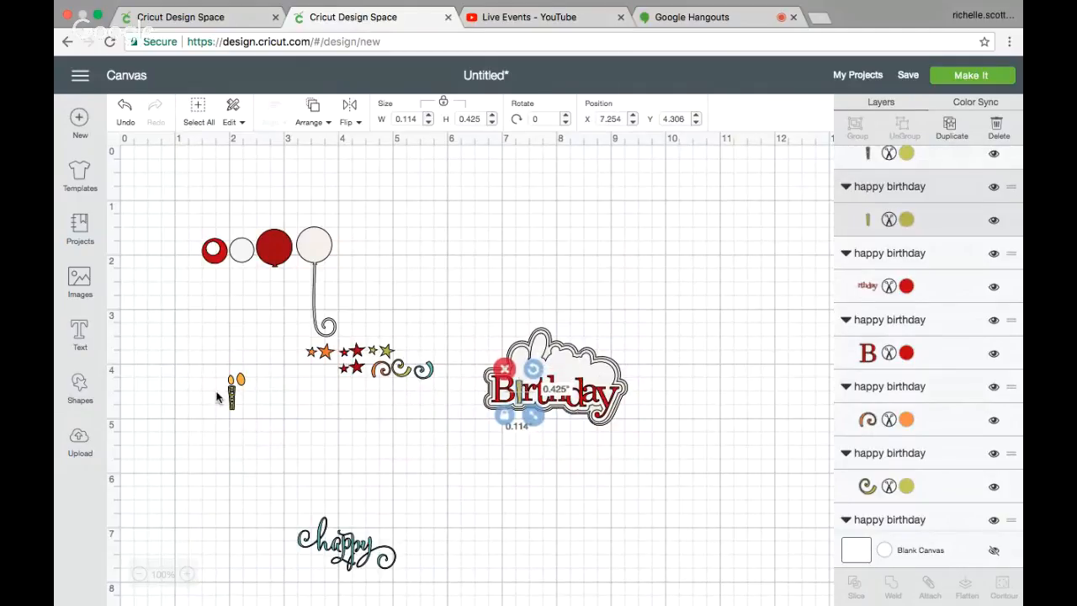
pyautogui.moveTo(235, 403); pyautogui.dragTo(514, 393)
pyautogui.moveTo(241, 379); pyautogui.dragTo(578, 368)
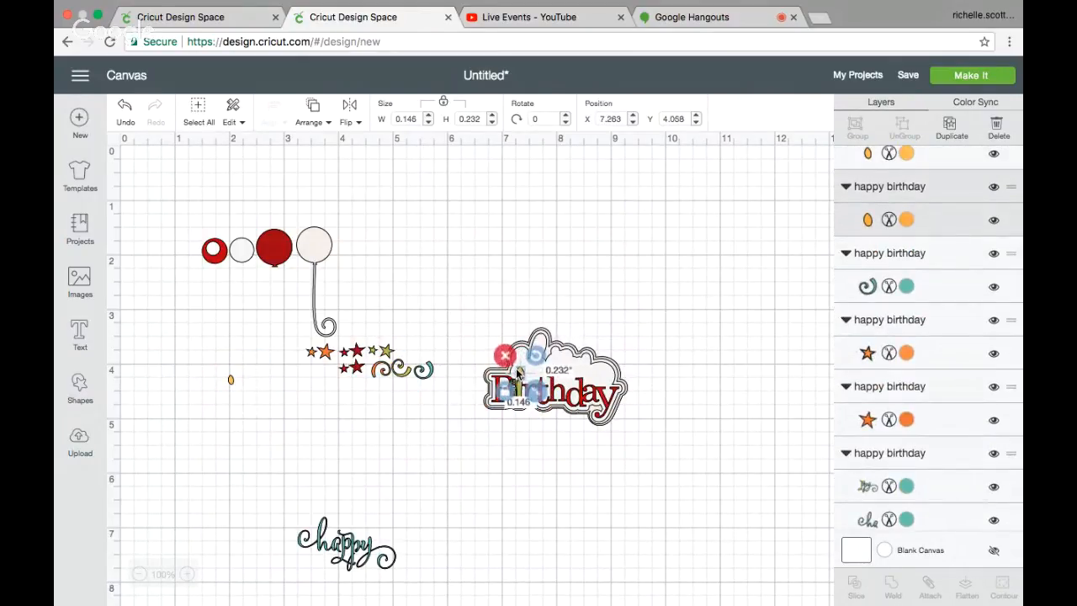
pyautogui.moveTo(229, 380); pyautogui.dragTo(510, 368)
pyautogui.moveTo(354, 548); pyautogui.dragTo(569, 368)
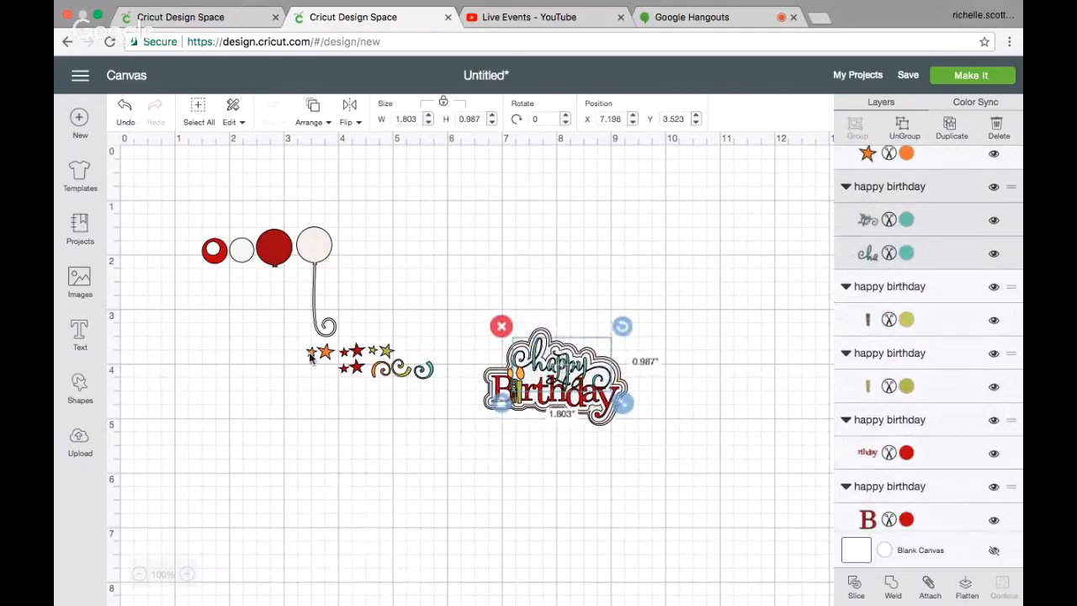
pyautogui.click(542, 313)
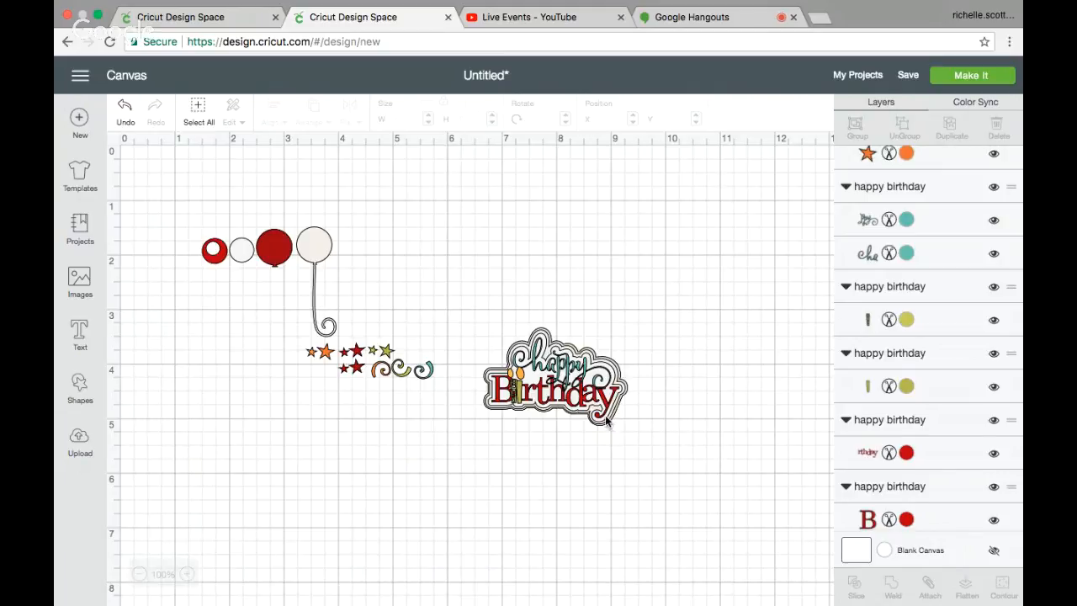
# Replace the project with a blank one and insert the grey Graduation title with a cap from an image search for "Graduation"
pyautogui.click(80, 123)
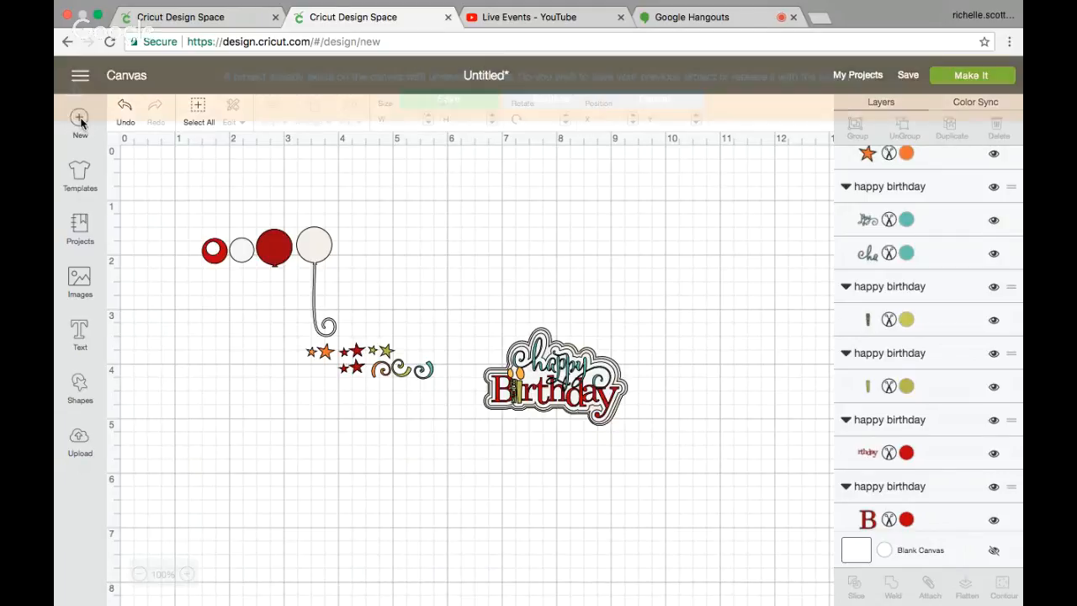
pyautogui.click(526, 99)
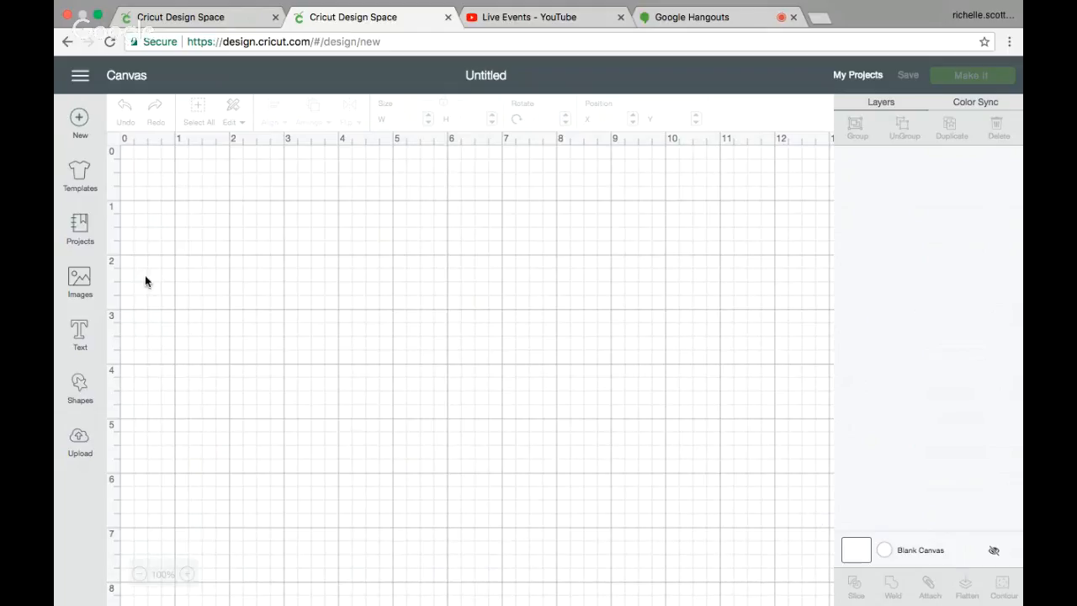
pyautogui.click(84, 278)
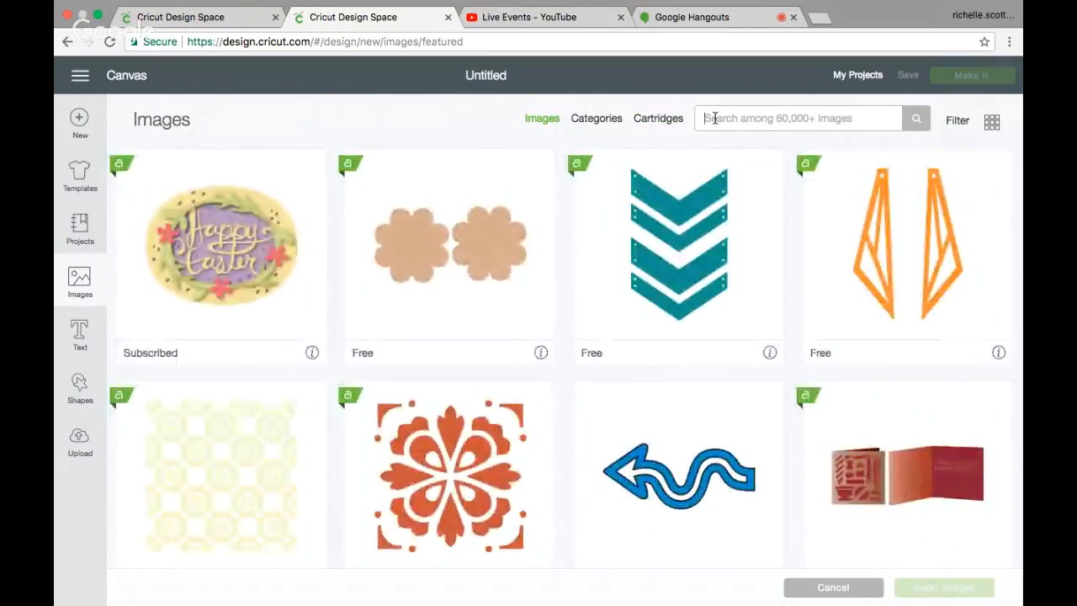
pyautogui.write('Ga')
pyautogui.write('aduation')
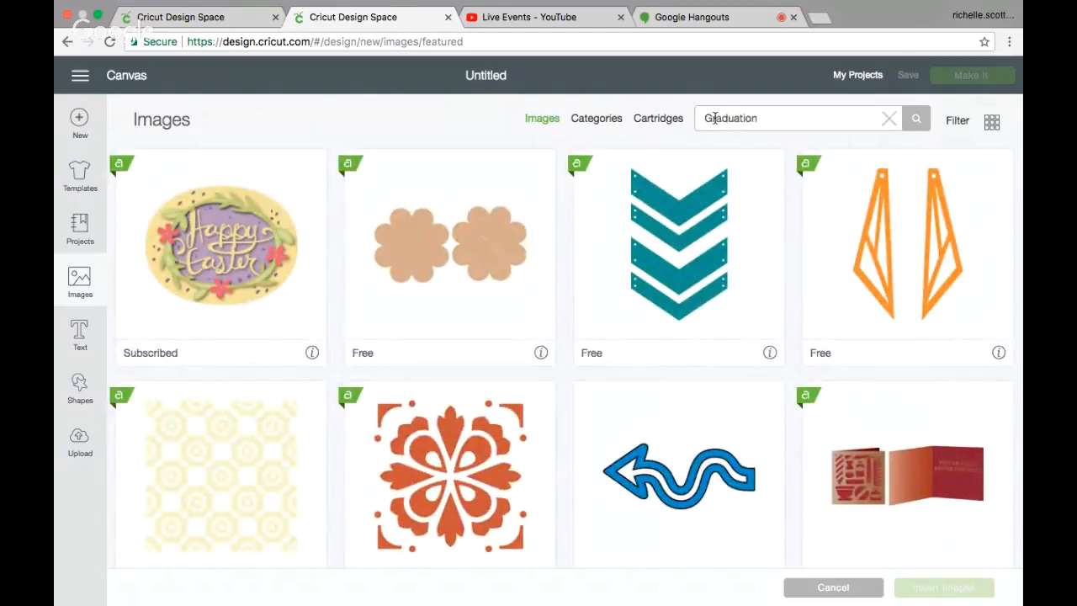
pyautogui.press('Return')
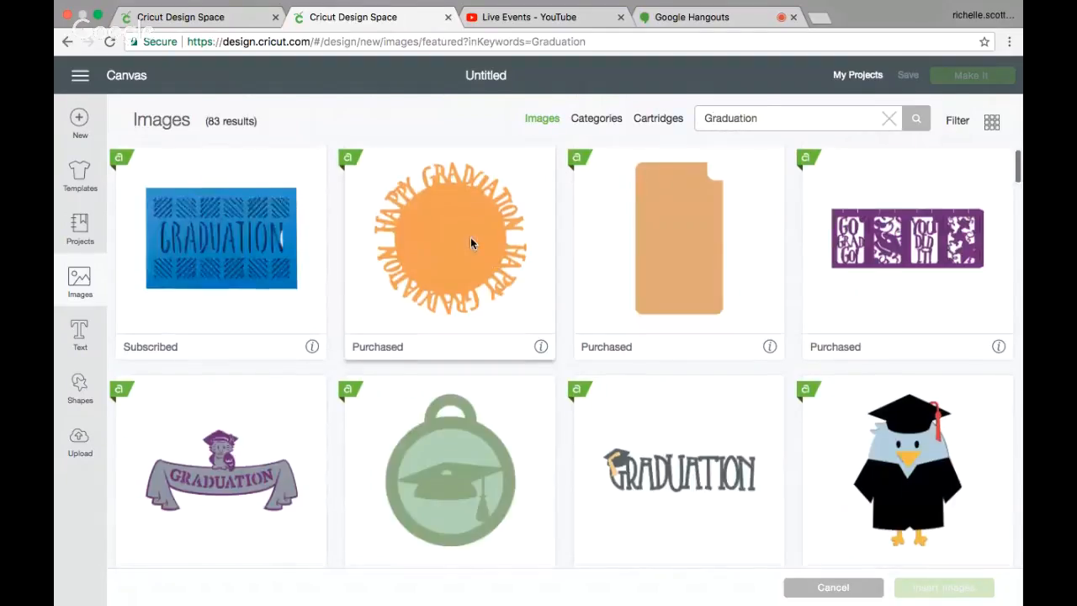
pyautogui.scroll(-5, 470, 240)
pyautogui.click(653, 275)
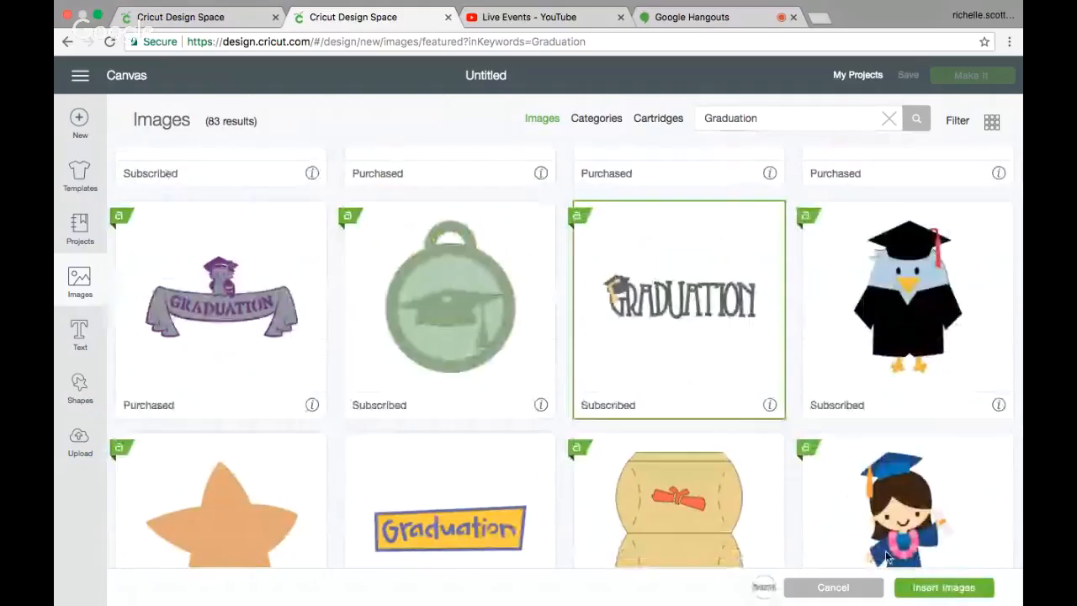
pyautogui.click(943, 588)
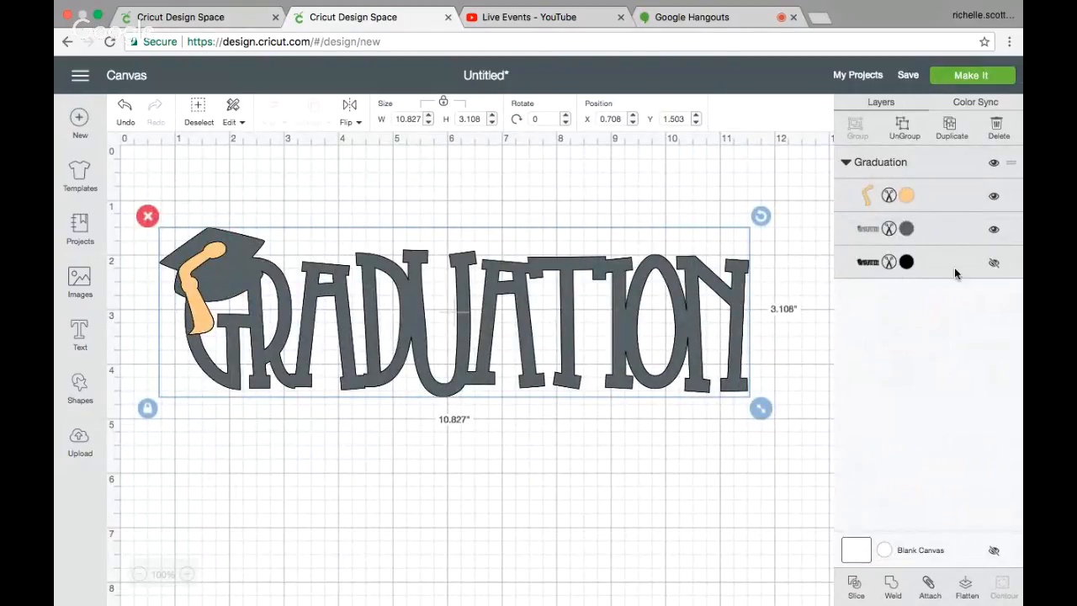
# Unhide the black shadow layer of the Graduation image, then move the image slightly up and ungroup it
pyautogui.click(993, 263)
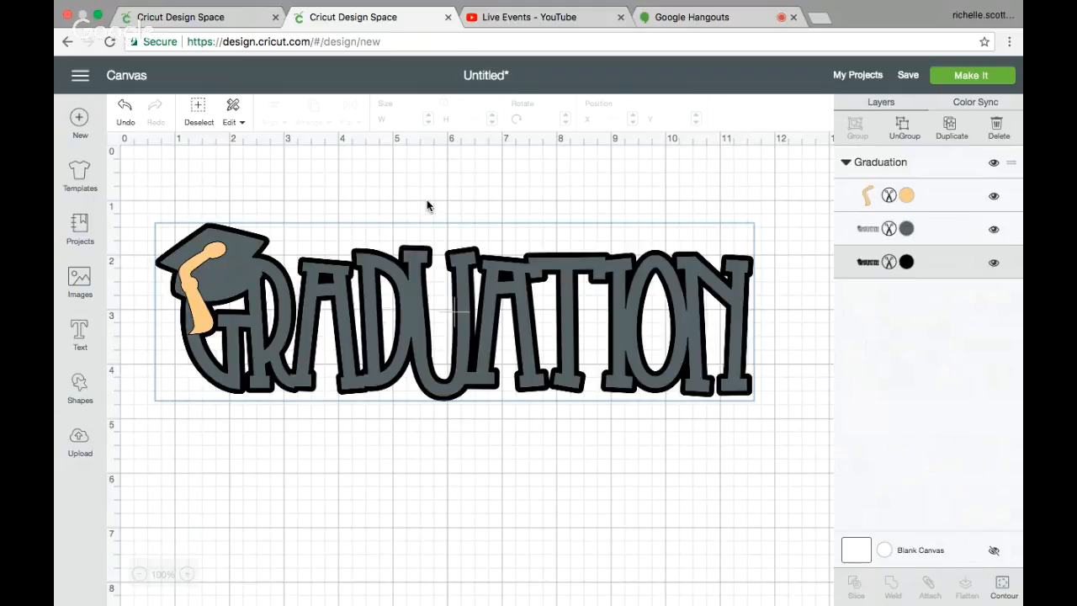
pyautogui.click(521, 274)
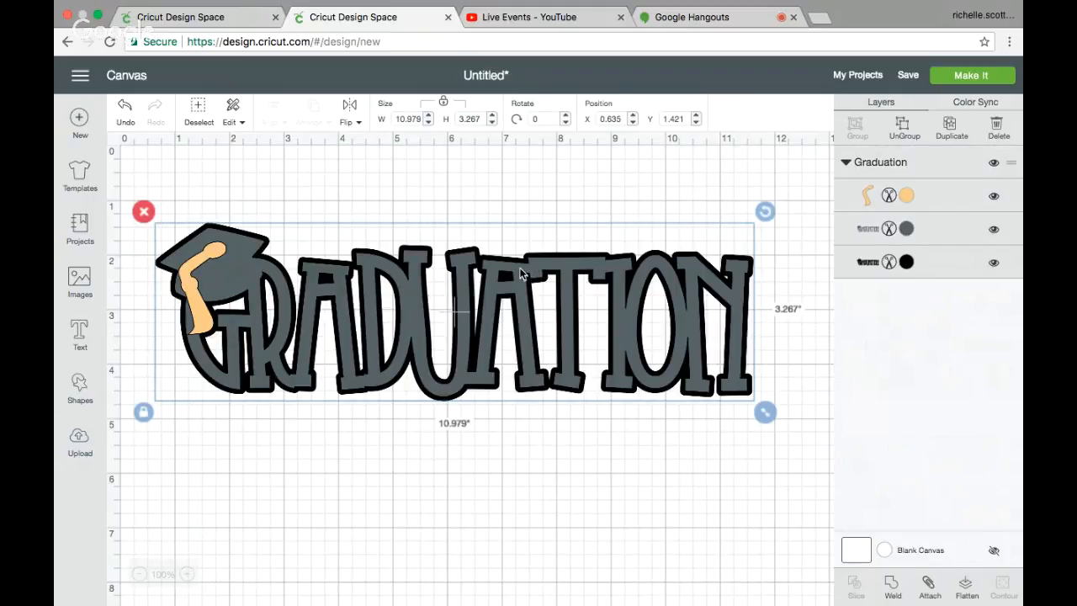
pyautogui.moveTo(521, 274); pyautogui.dragTo(520, 244)
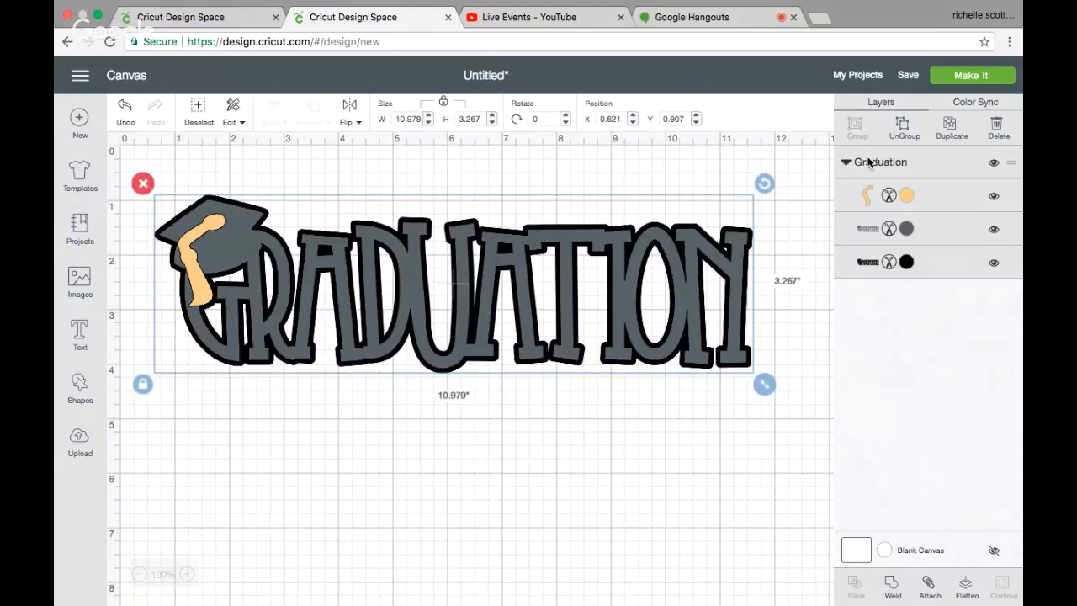
pyautogui.click(901, 127)
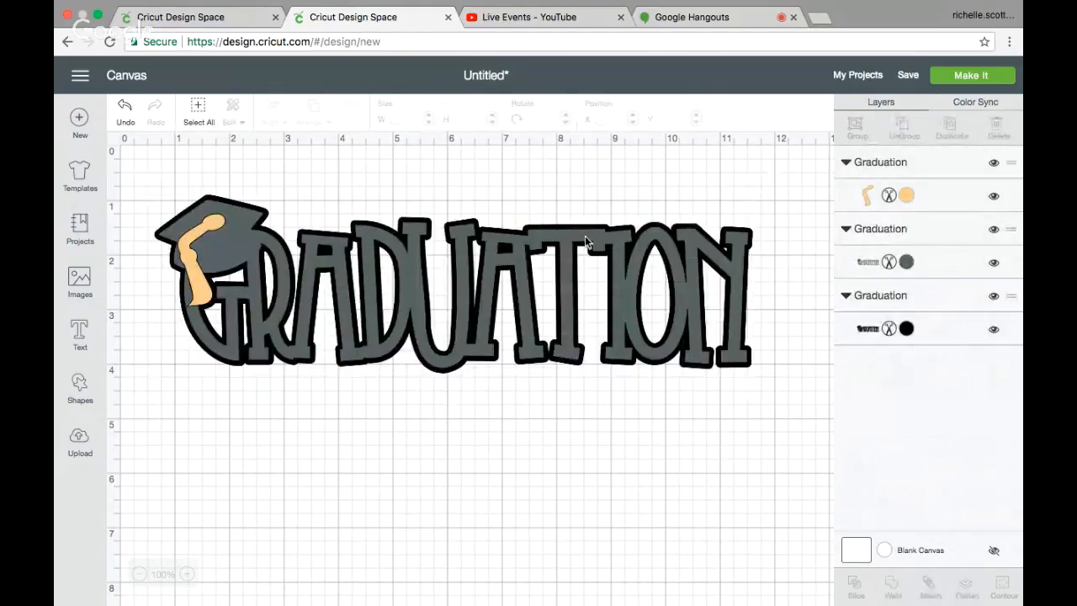
# Move the grey Graduation lettering and the cap's tassel off the black shadow layer, placing them together below it
pyautogui.moveTo(570, 245); pyautogui.dragTo(507, 406)
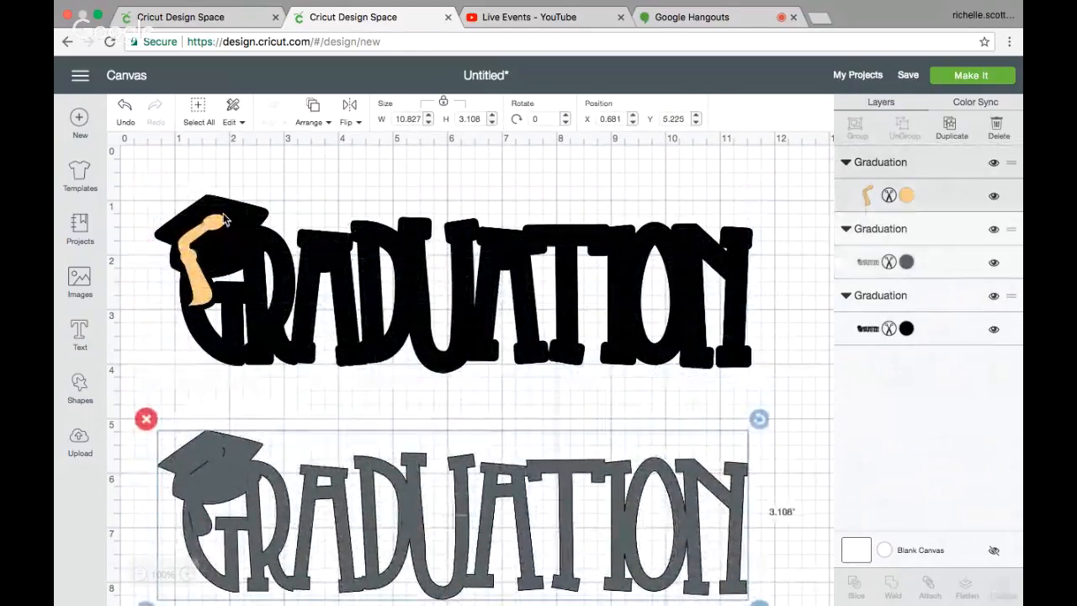
pyautogui.moveTo(224, 226); pyautogui.dragTo(220, 468)
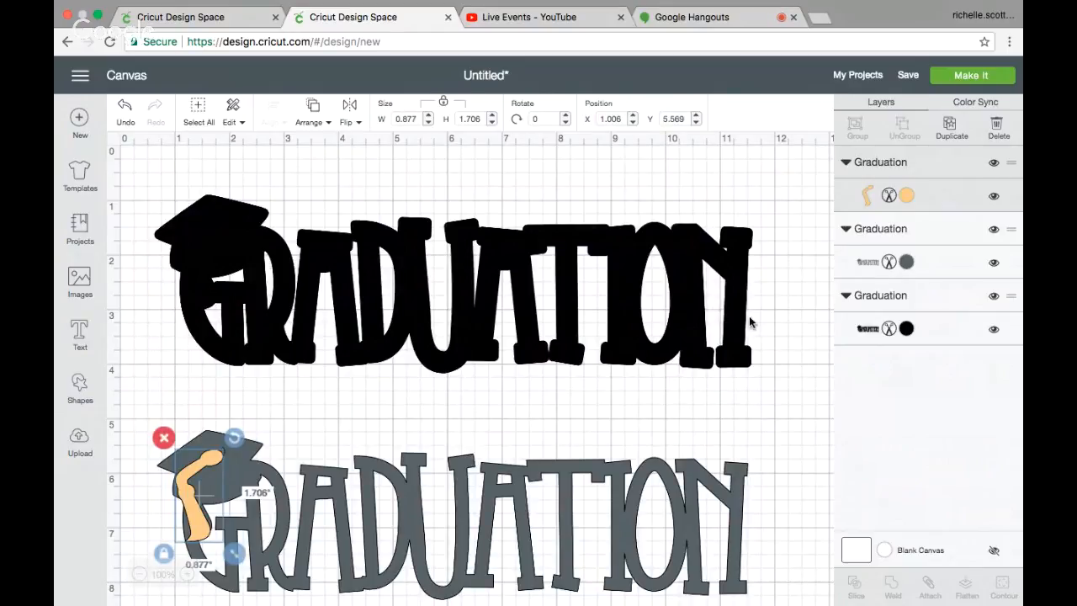
pyautogui.click(680, 303)
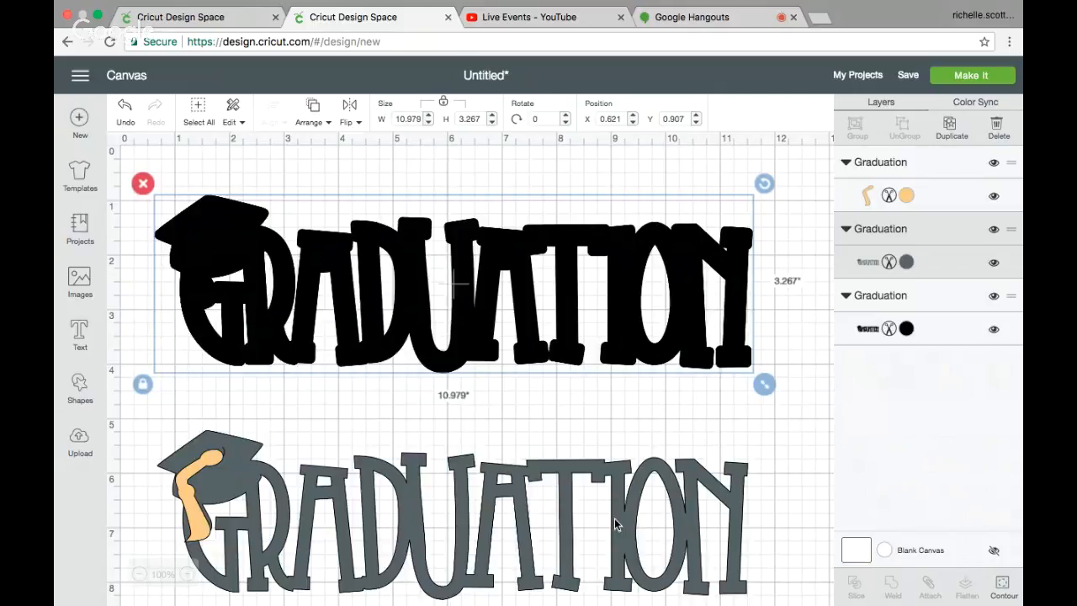
pyautogui.moveTo(615, 525)
pyautogui.mouseDown()
pyautogui.moveTo(626, 292)
pyautogui.moveTo(613, 539)
pyautogui.mouseUp()
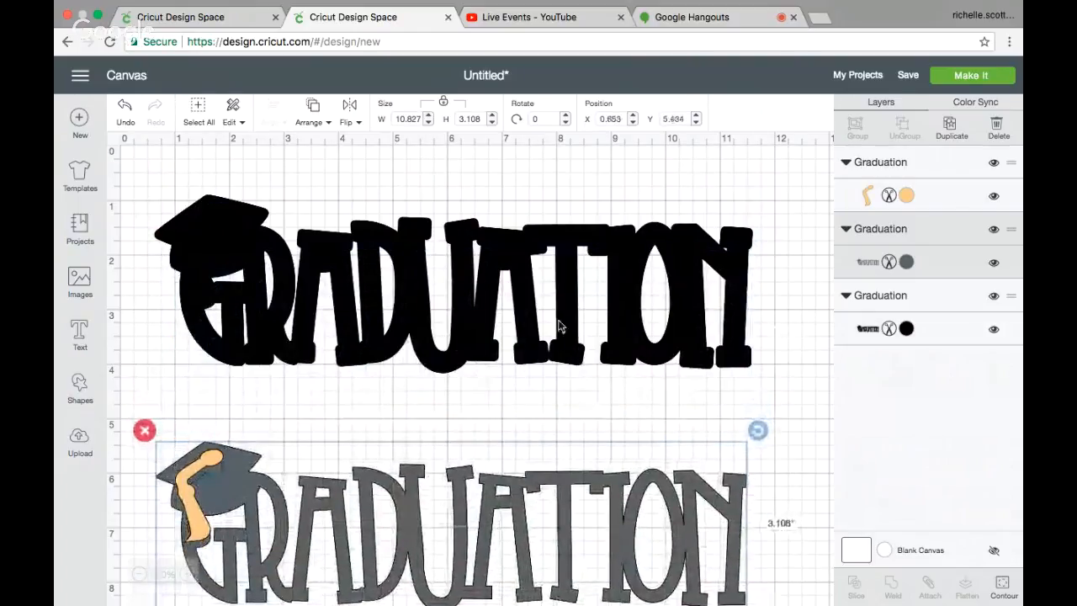
# Hide all the interior contours of the black Graduation shadow layer
pyautogui.click(507, 245)
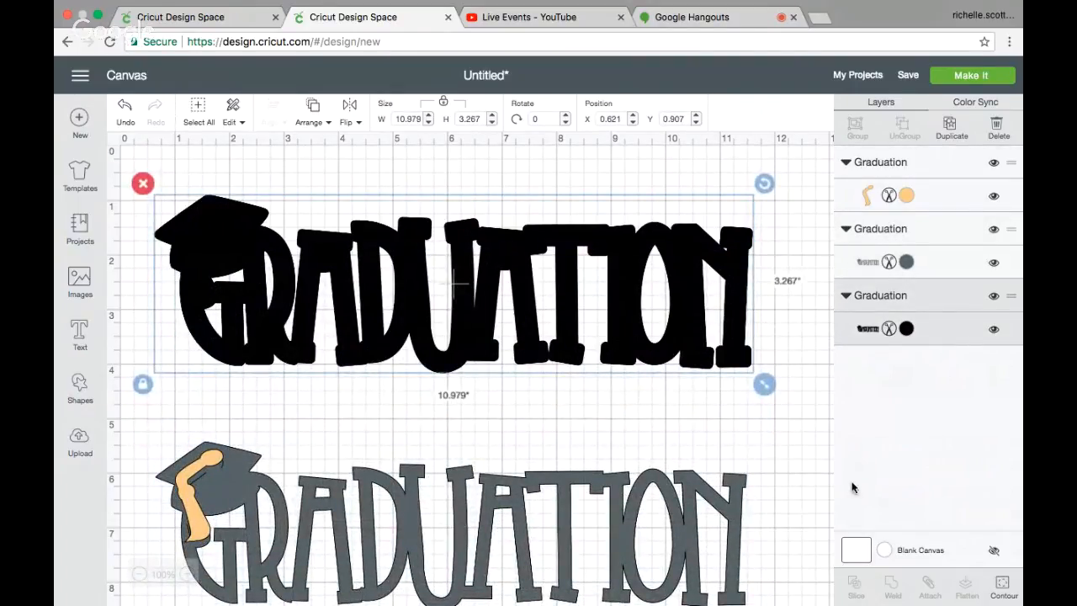
pyautogui.click(1003, 586)
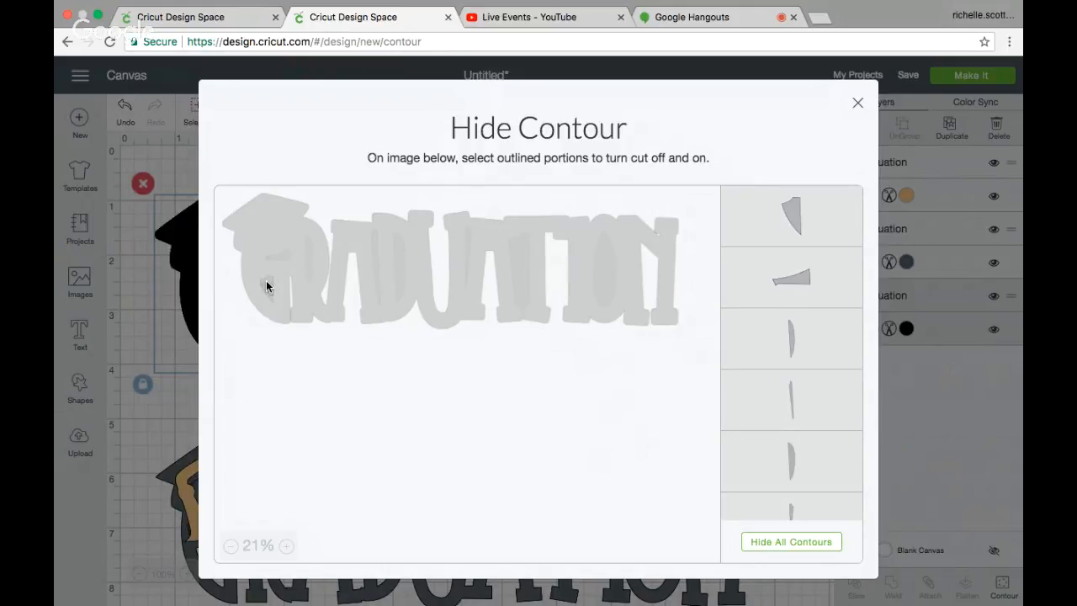
pyautogui.click(859, 105)
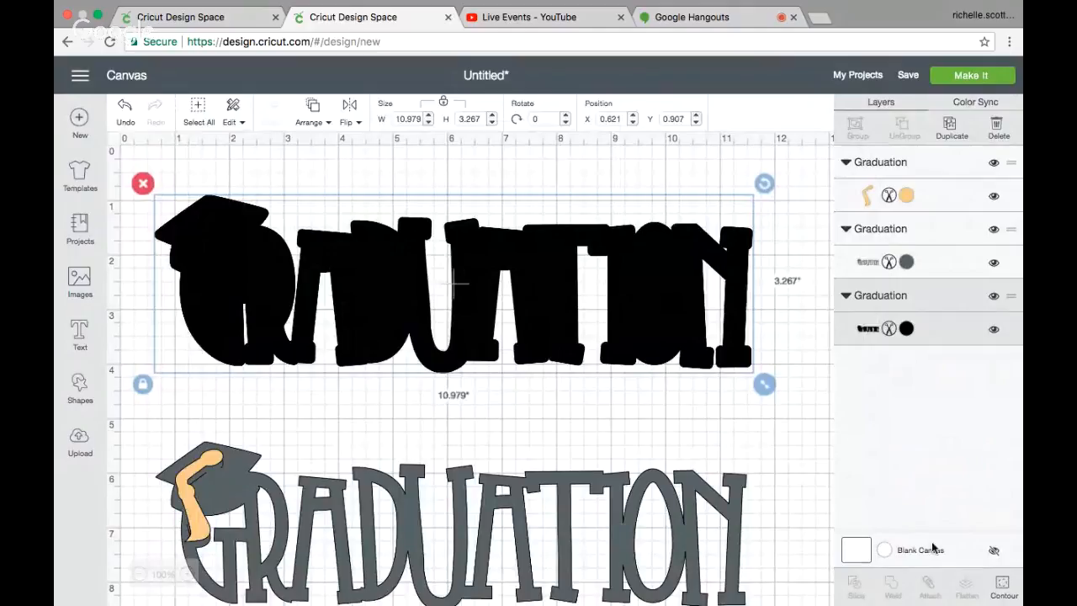
# Reopen the black shadow layer's contours and toggle all of them between hidden and shown, ending with all shown
pyautogui.click(1002, 588)
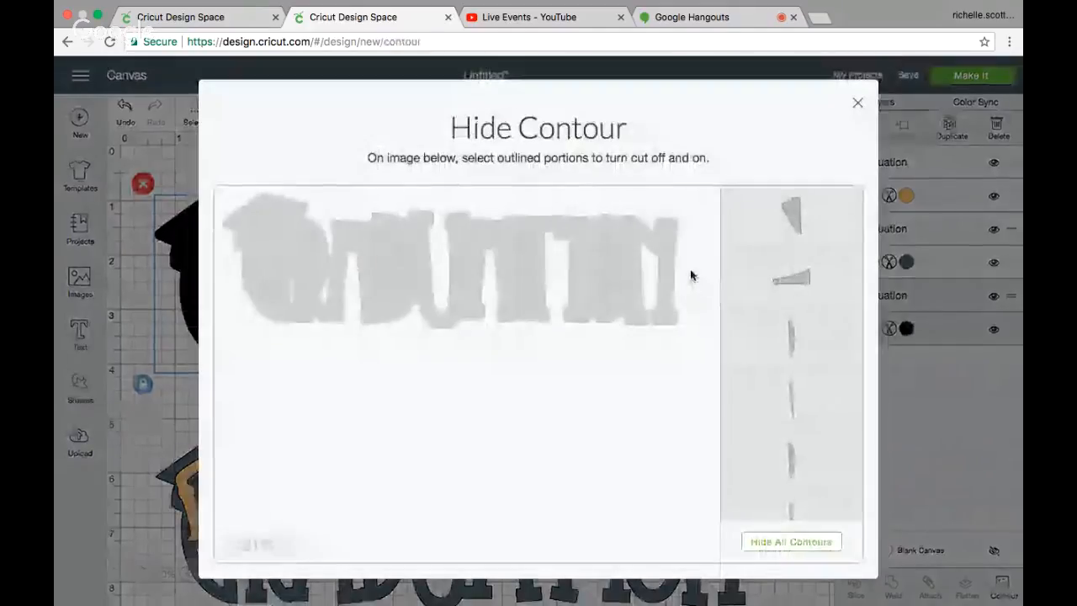
pyautogui.click(778, 543)
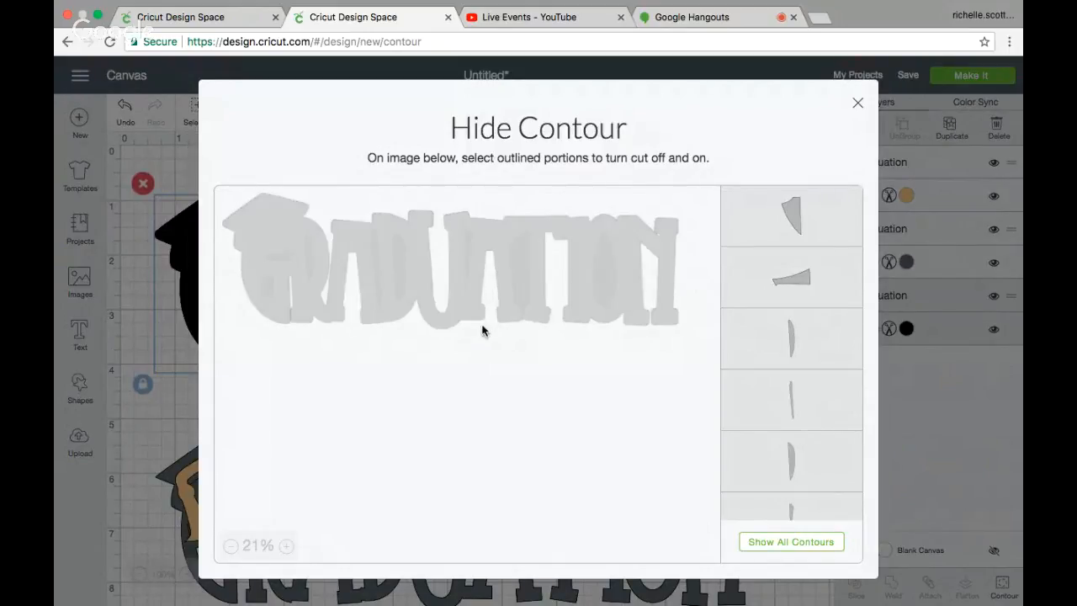
pyautogui.click(821, 545)
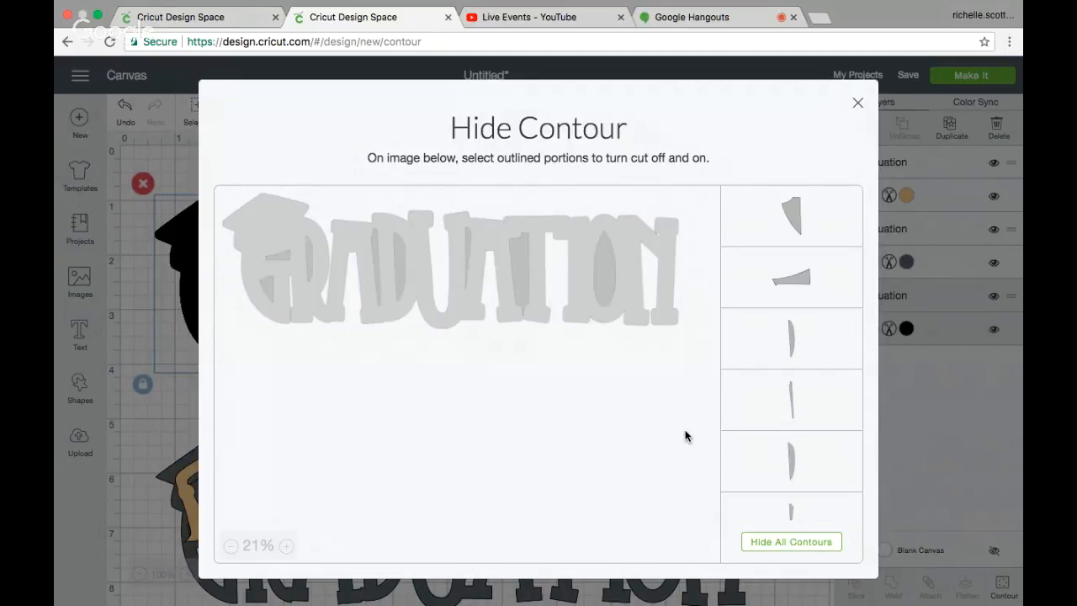
pyautogui.click(768, 545)
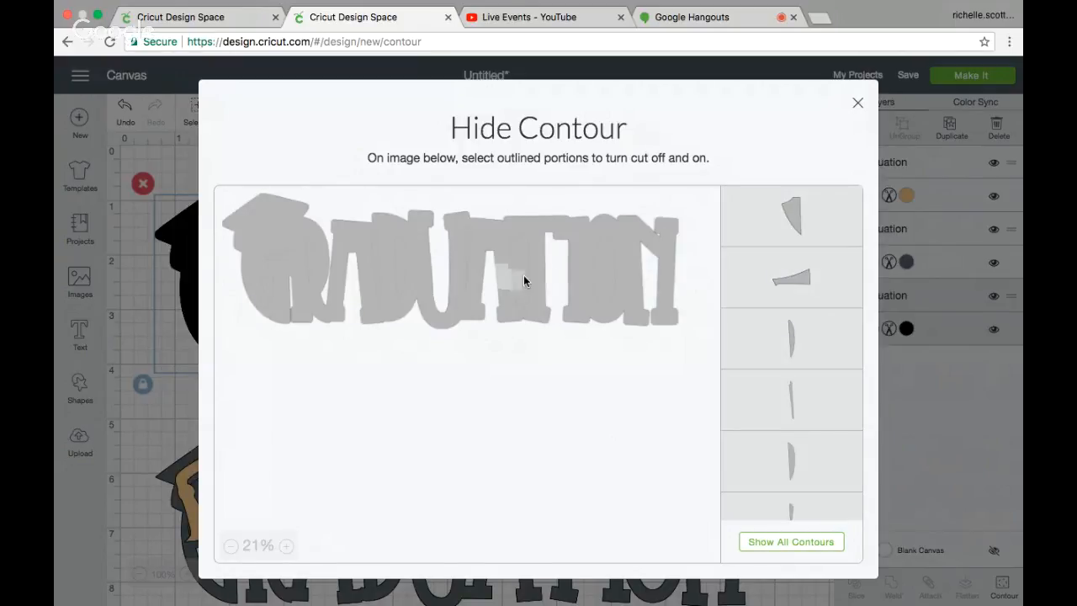
pyautogui.click(762, 545)
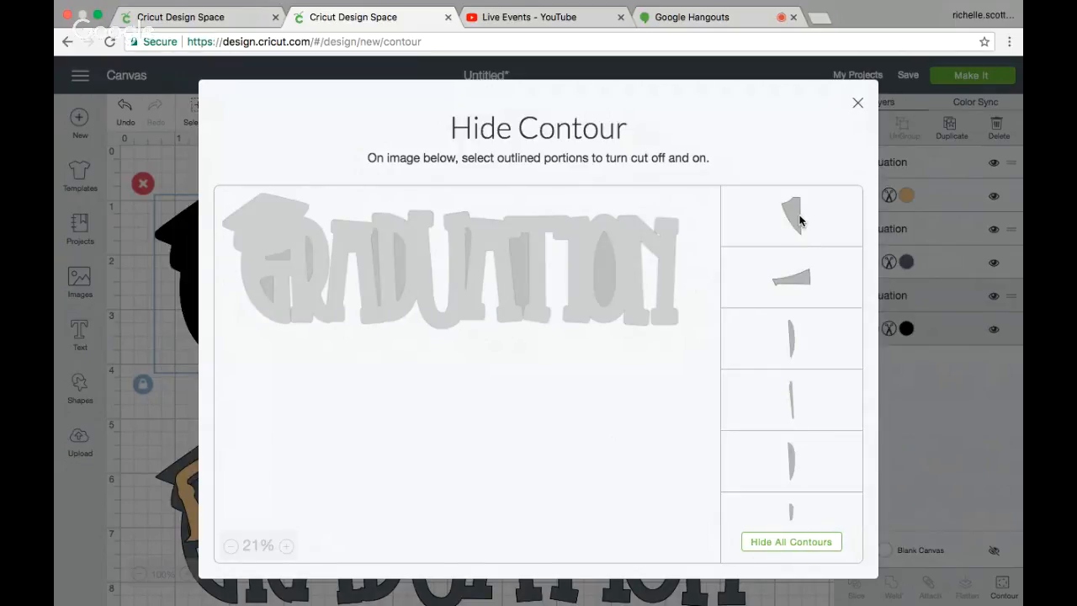
# Hide individual cuts of the black shadow layer, including the O's opening and the first four contours in the list
pyautogui.scroll(-2, 800, 221)
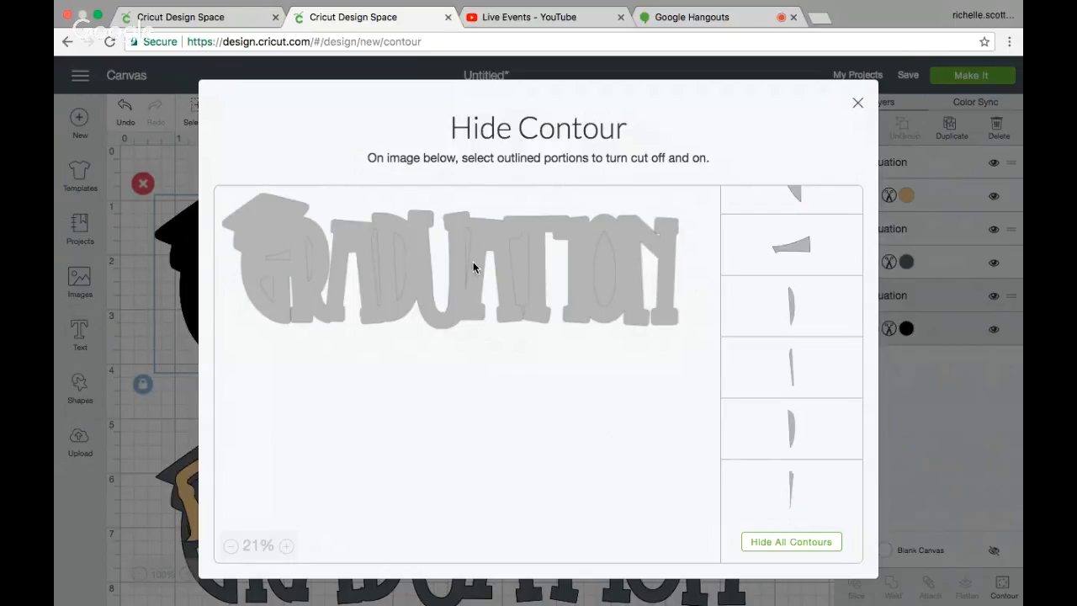
pyautogui.scroll(-4, 791, 265)
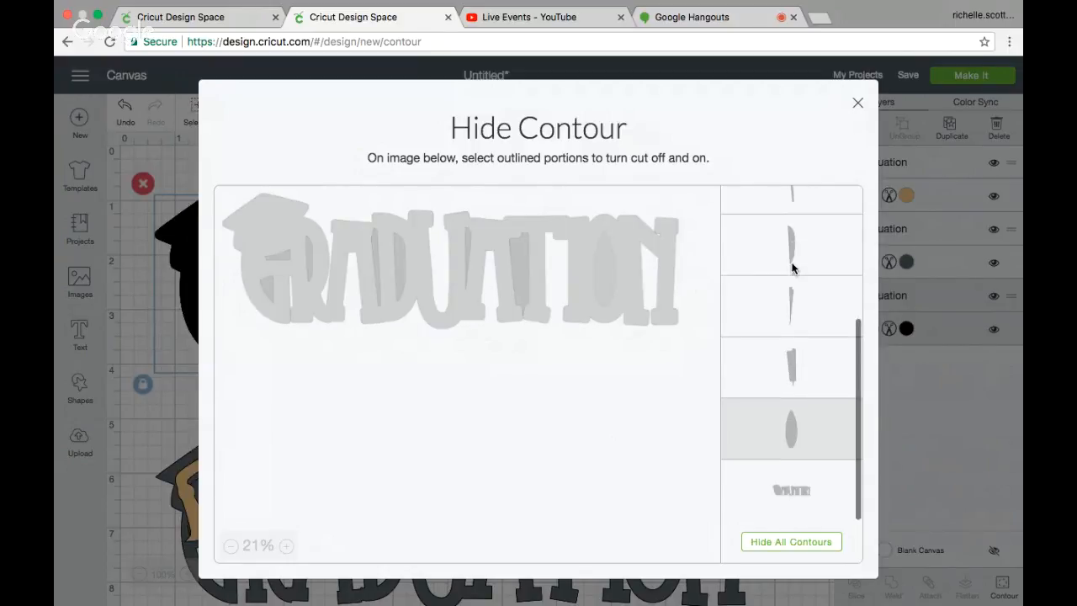
pyautogui.scroll(3, 791, 267)
pyautogui.scroll(-3, 791, 268)
pyautogui.scroll(3, 791, 268)
pyautogui.scroll(-3, 792, 268)
pyautogui.scroll(5, 792, 268)
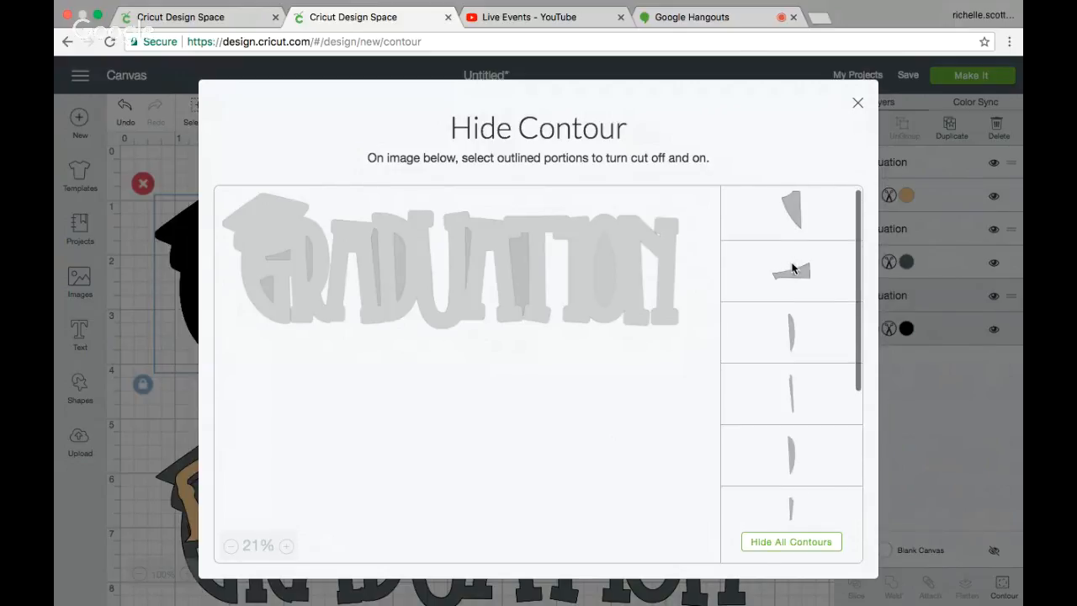
pyautogui.click(790, 207)
pyautogui.click(790, 268)
pyautogui.click(792, 341)
pyautogui.click(793, 389)
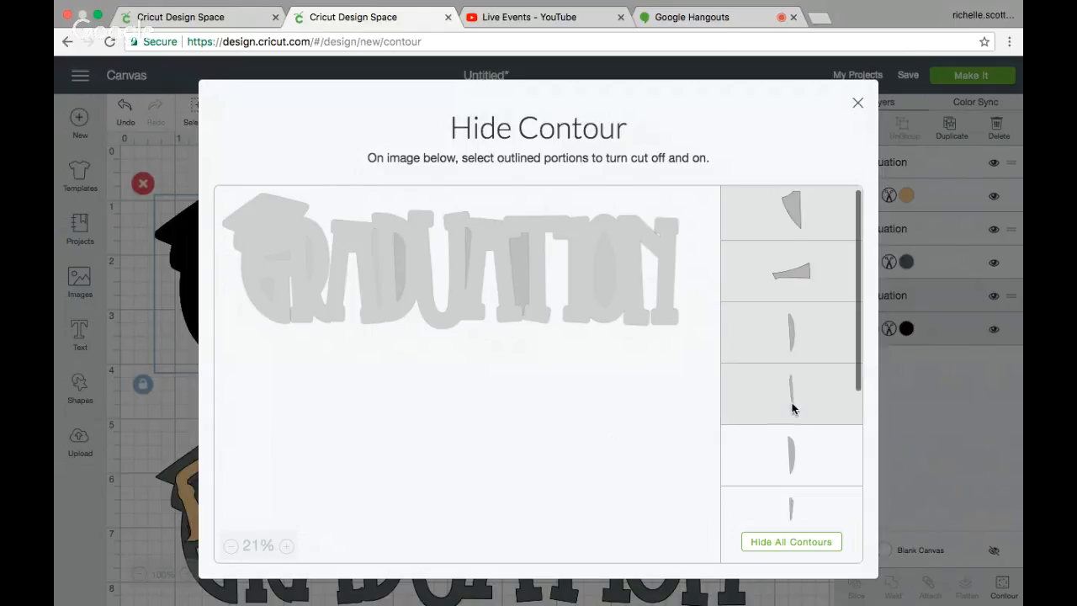
pyautogui.scroll(-3, 793, 391)
# Hide all contours of the black shadow layer, leave the contour editor and move the layer slightly up
pyautogui.click(798, 543)
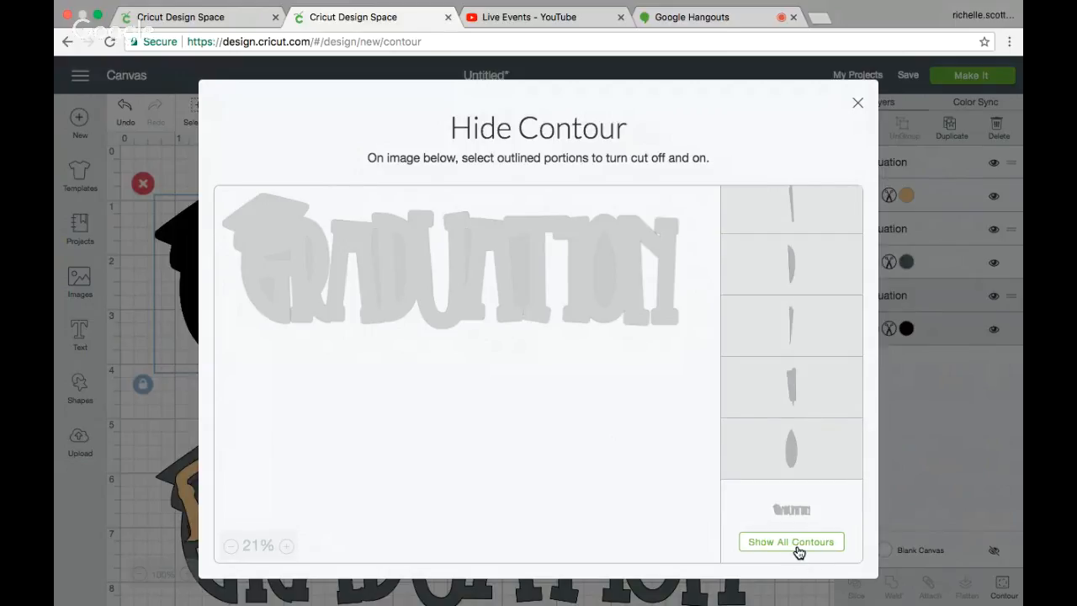
pyautogui.click(859, 102)
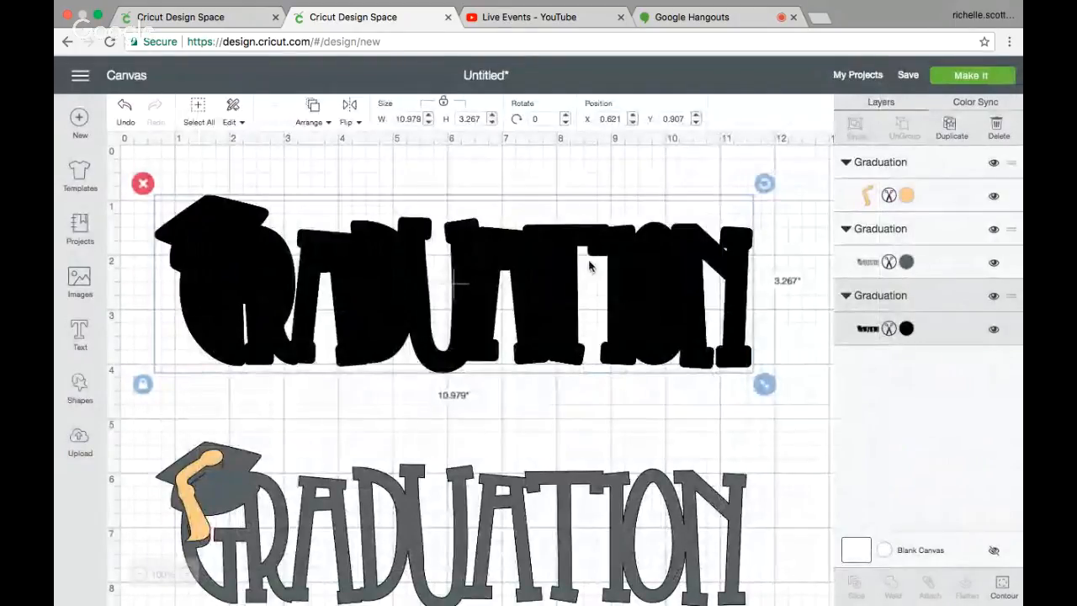
pyautogui.moveTo(589, 266)
pyautogui.mouseDown()
pyautogui.moveTo(608, 247)
pyautogui.moveTo(595, 247)
pyautogui.mouseUp()
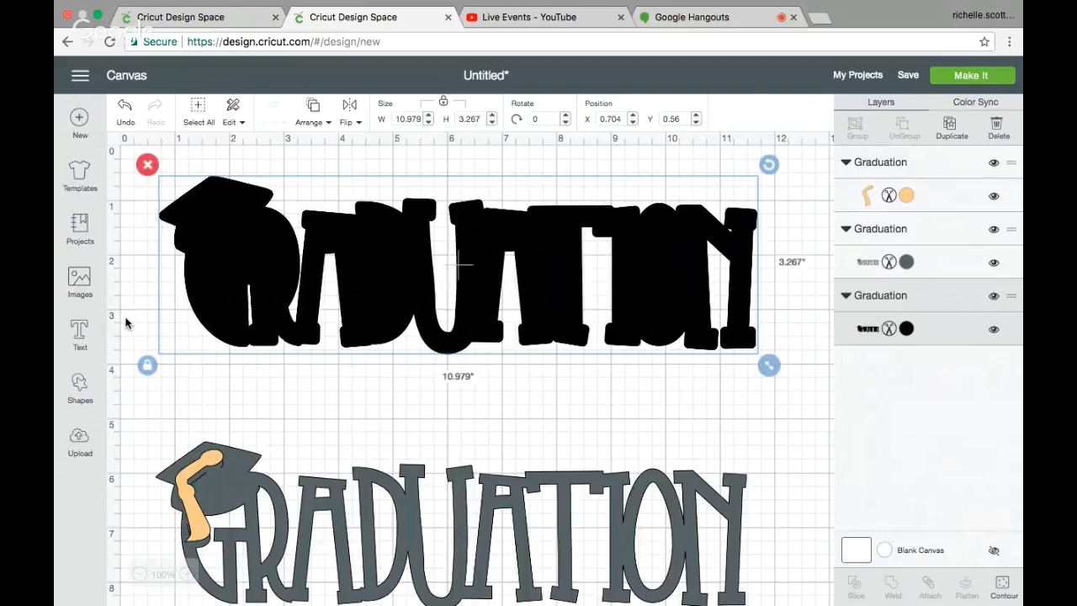
# Add a square, unlock its proportions and reshape it into a thin bar about 2.35 in wide and 0.083 in high
pyautogui.click(77, 382)
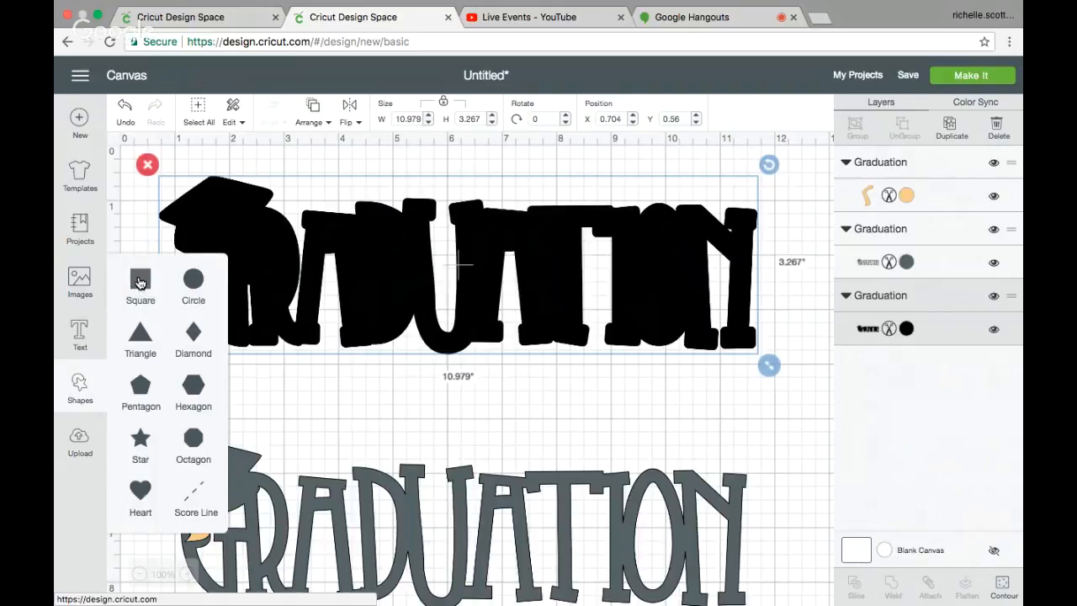
pyautogui.click(140, 282)
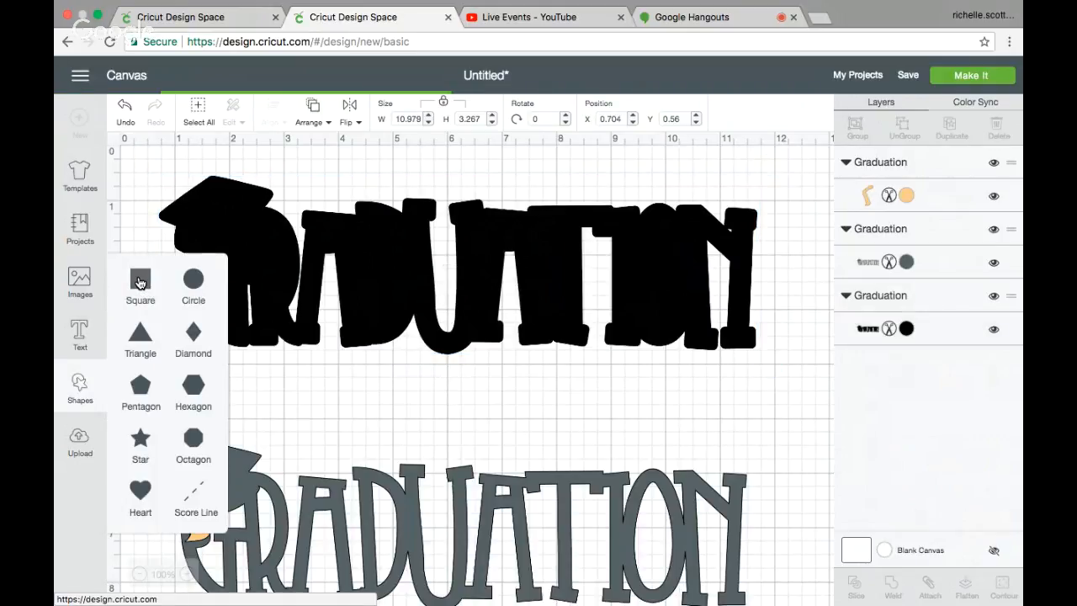
pyautogui.moveTo(309, 378); pyautogui.dragTo(322, 292)
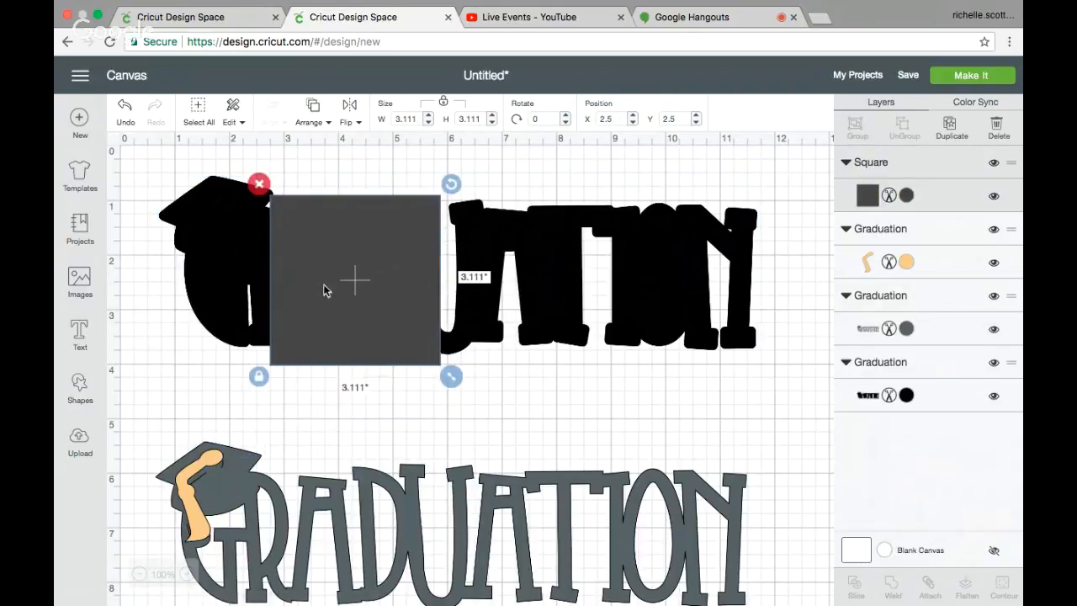
pyautogui.click(260, 378)
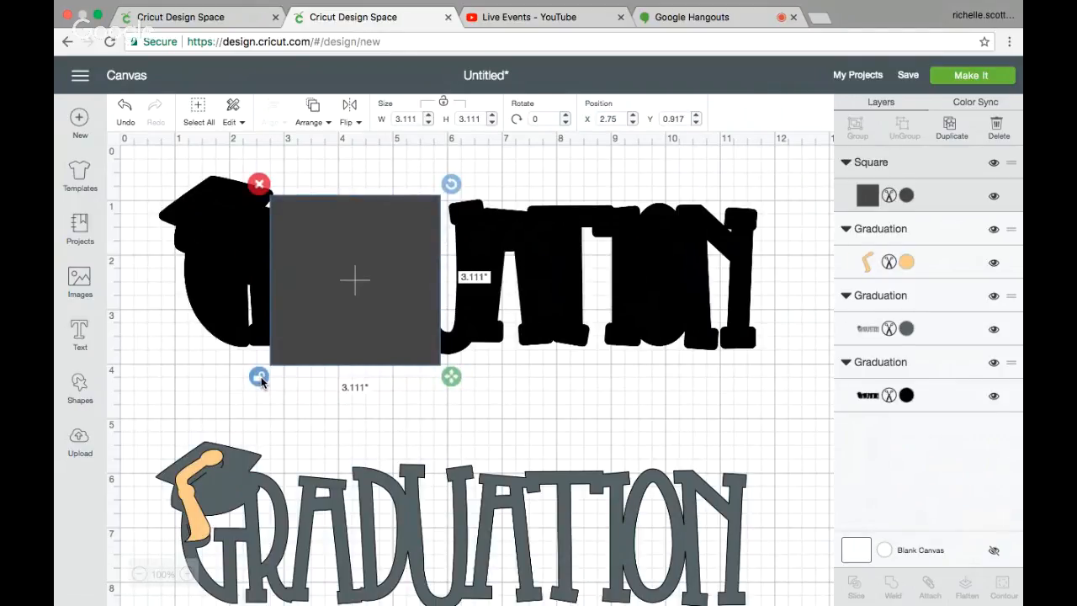
pyautogui.moveTo(452, 379); pyautogui.dragTo(382, 335)
pyautogui.click(187, 574)
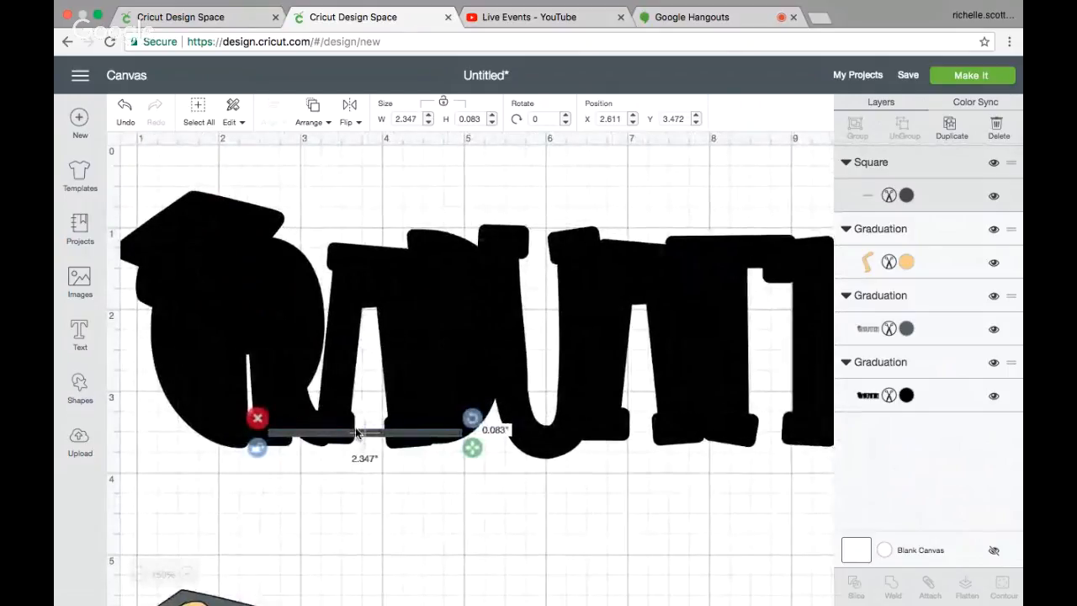
# Resize the bar to about 1.6 by 0.065 in and place it across the open base of the first A
pyautogui.moveTo(357, 436); pyautogui.dragTo(386, 472)
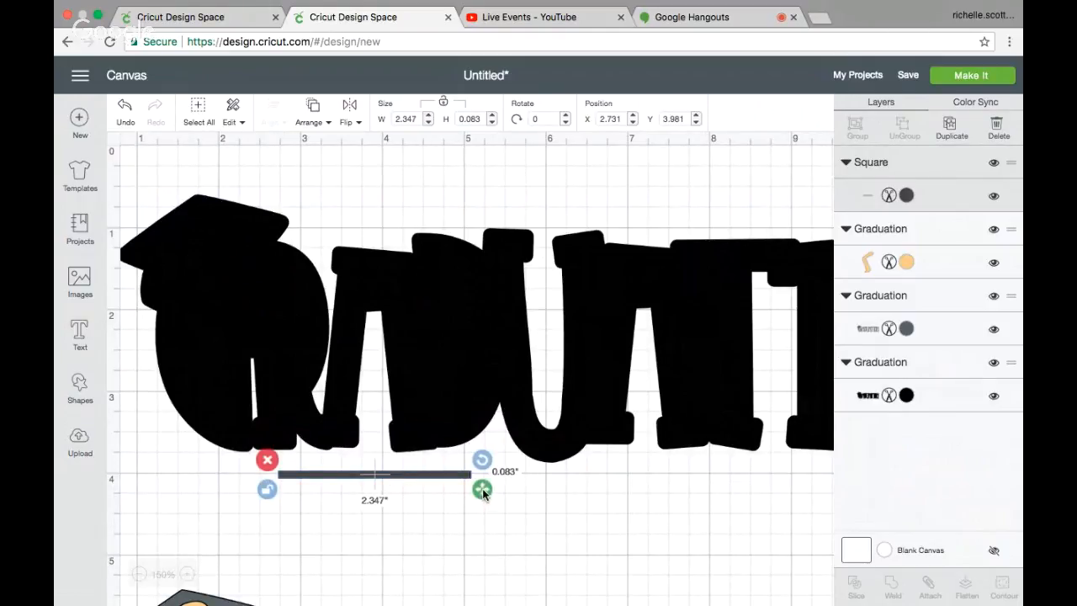
pyautogui.moveTo(482, 489); pyautogui.dragTo(480, 486)
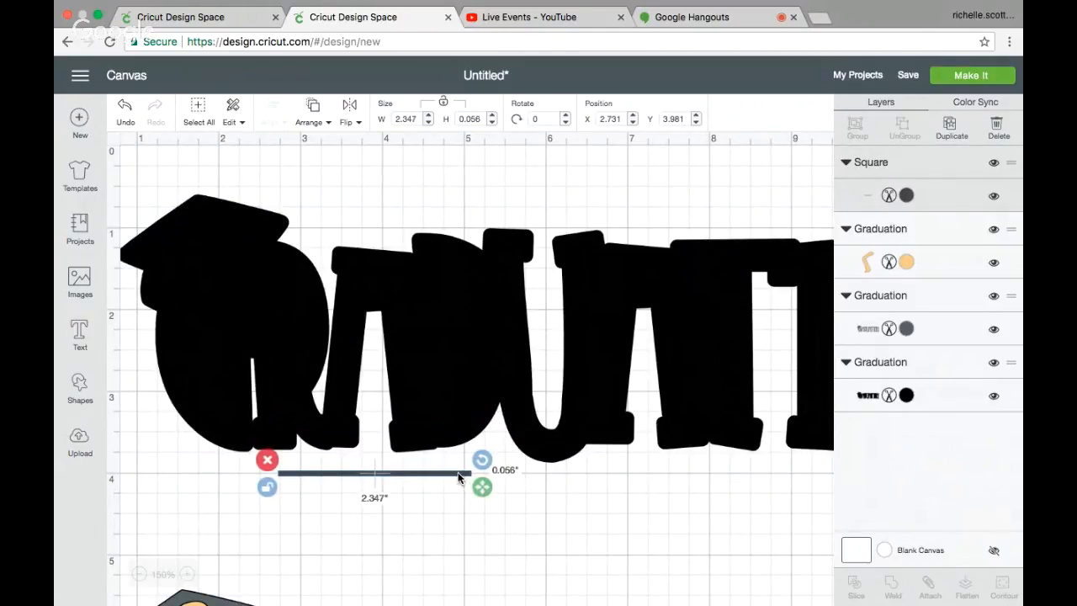
pyautogui.moveTo(489, 496); pyautogui.dragTo(415, 444)
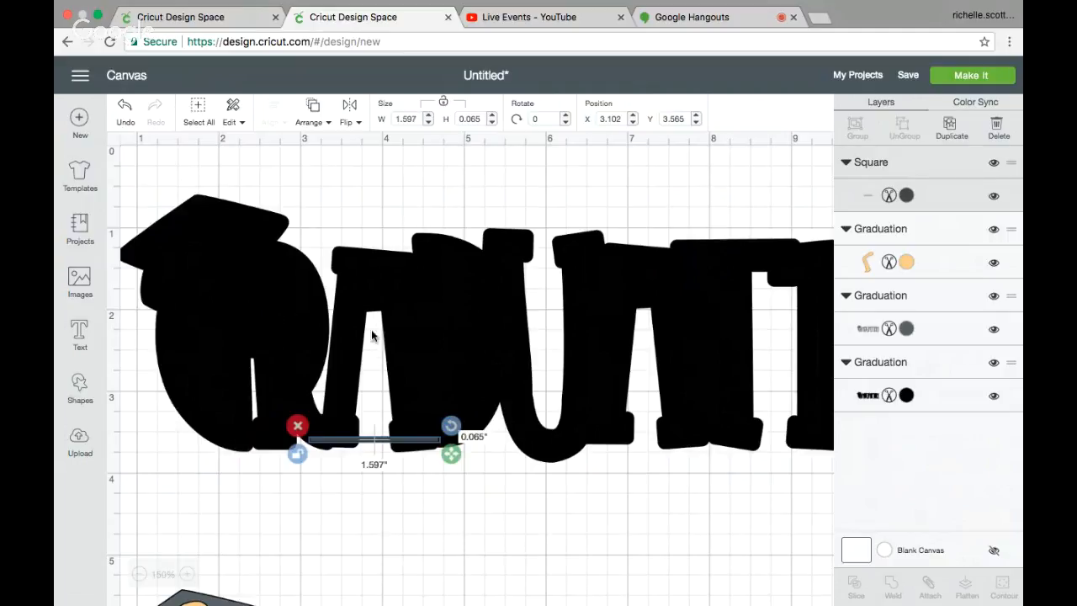
# Duplicate the bar, place the copy across the narrow gap between the G and R, and shrink it to about 1.46 in wide
pyautogui.click(949, 128)
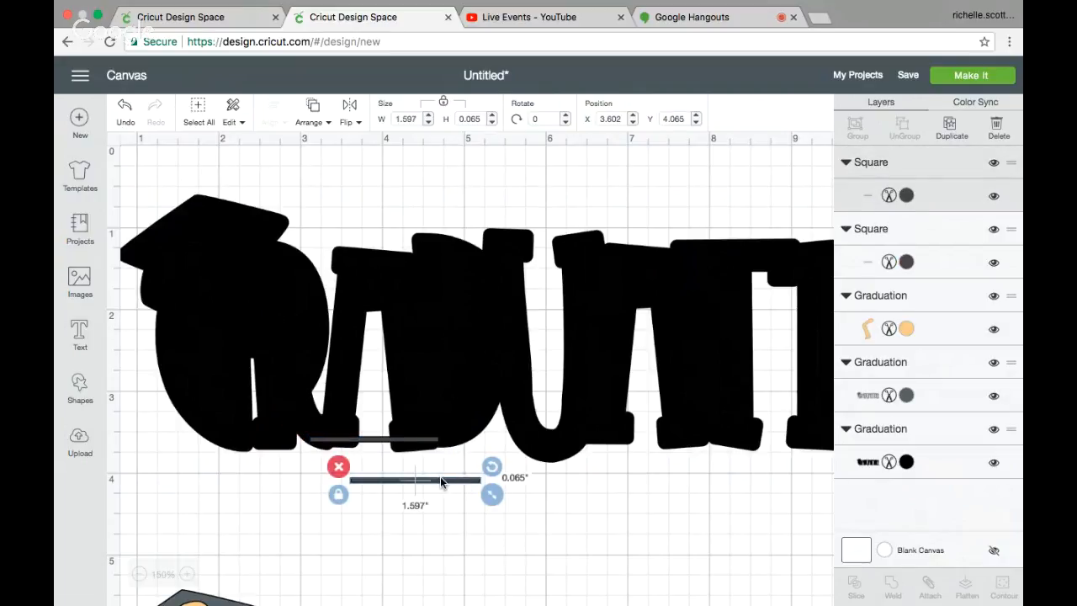
pyautogui.moveTo(440, 477); pyautogui.dragTo(276, 428)
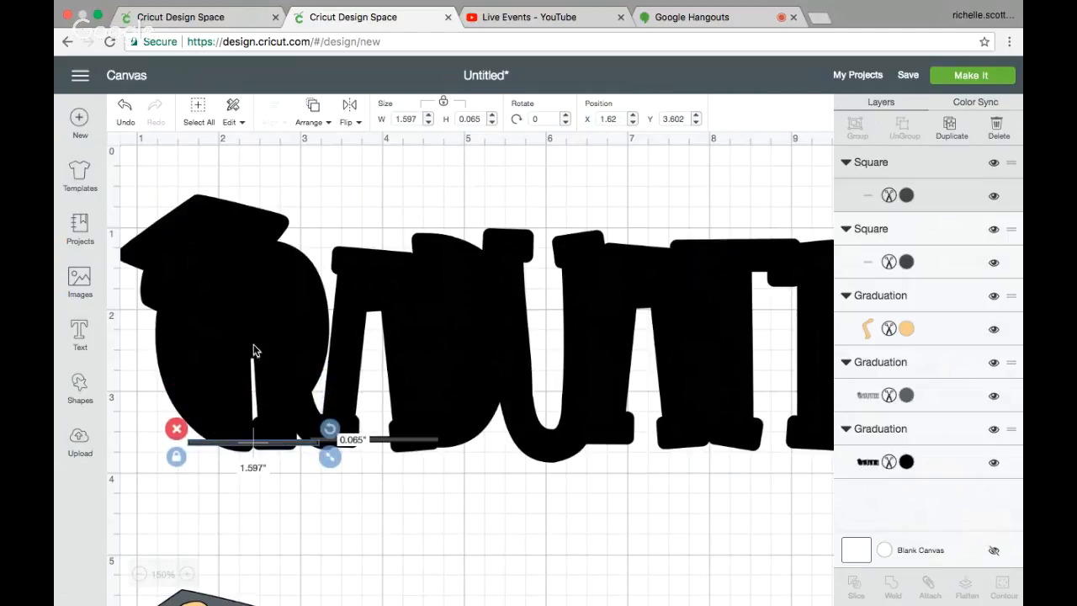
pyautogui.moveTo(261, 448); pyautogui.dragTo(264, 436)
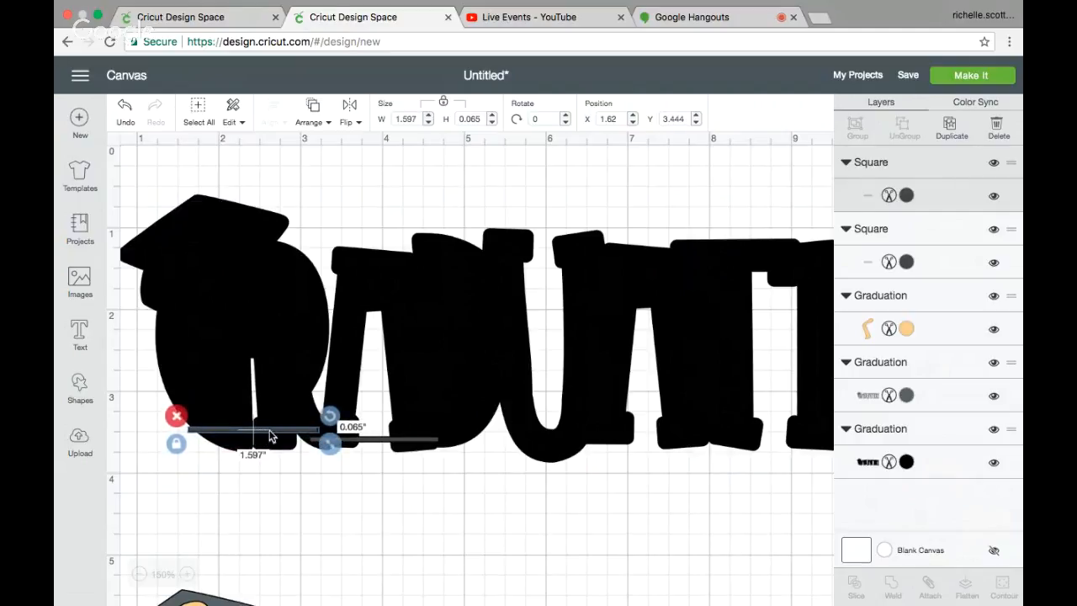
pyautogui.moveTo(329, 446); pyautogui.dragTo(297, 425)
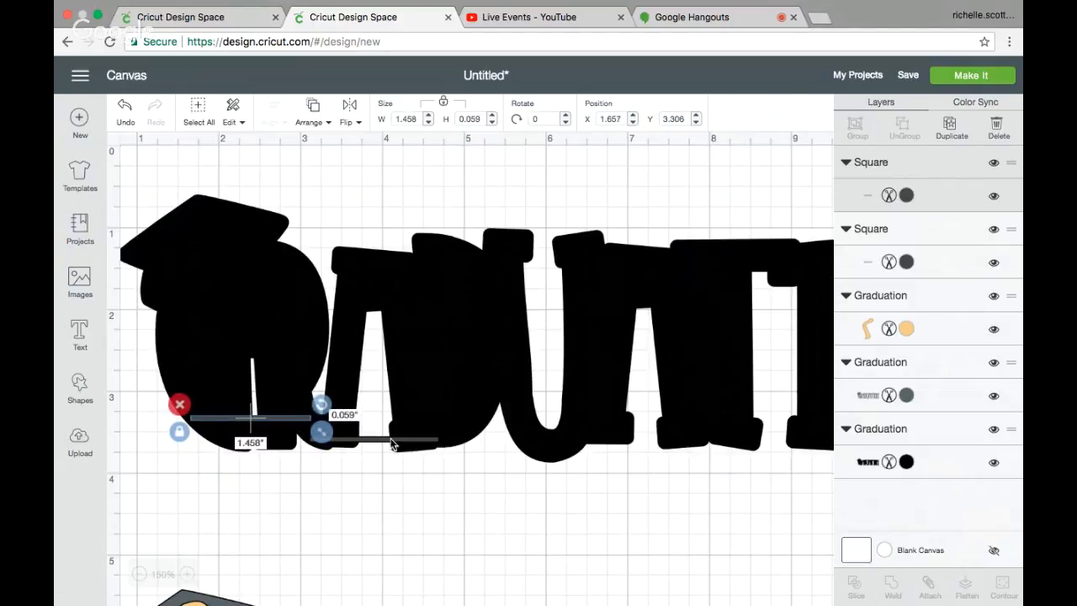
# Duplicate the first A's bar, place the copy across the top opening of the U and shrink it to about 1.39 in wide
pyautogui.click(392, 443)
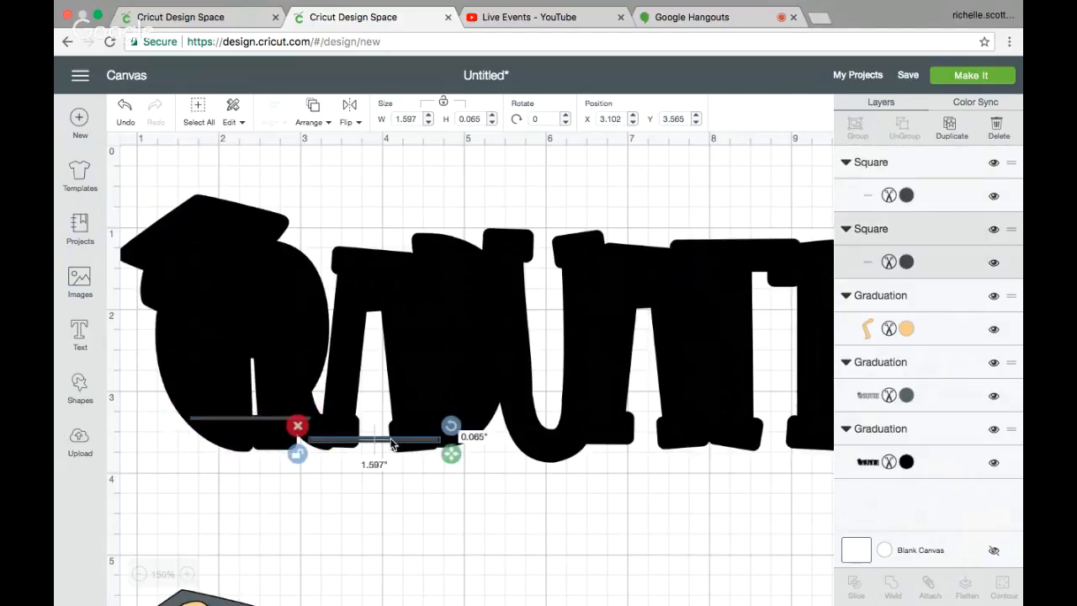
pyautogui.click(951, 126)
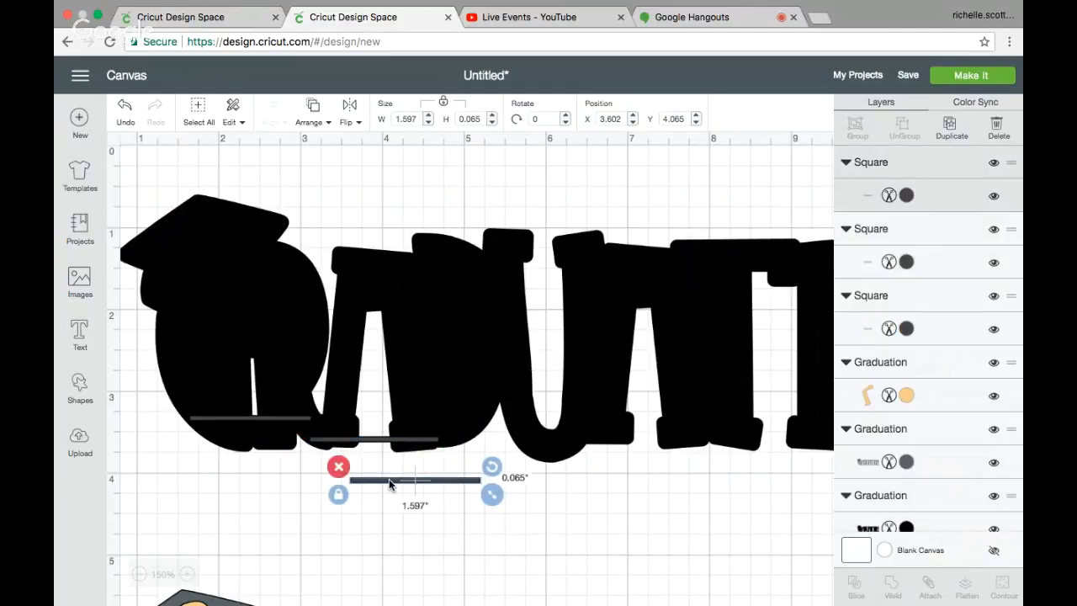
pyautogui.moveTo(388, 479); pyautogui.dragTo(522, 252)
pyautogui.moveTo(625, 262); pyautogui.dragTo(584, 242)
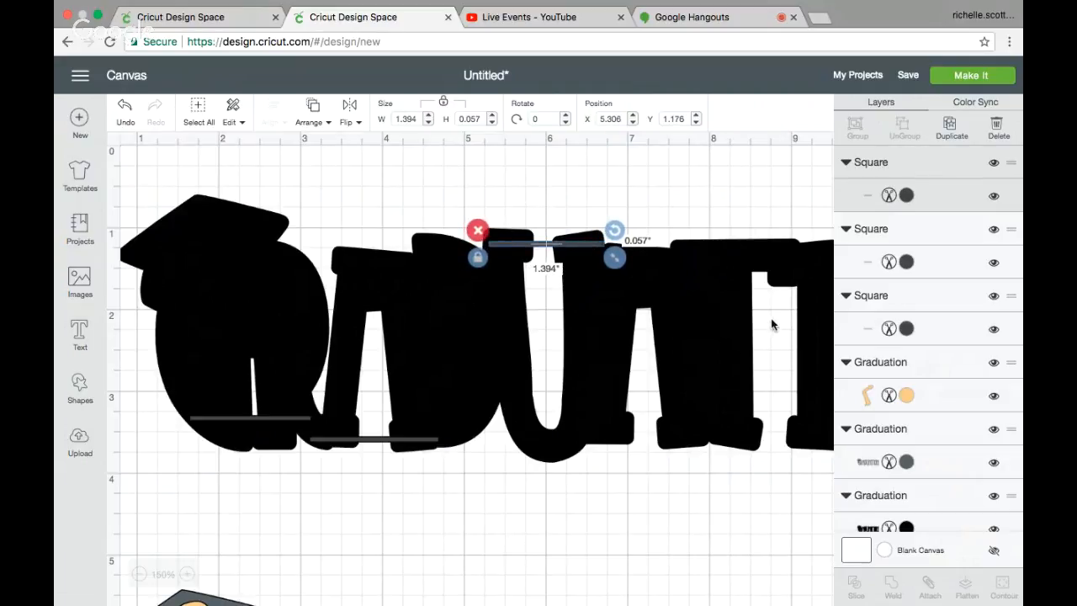
# Duplicate the U's bar and position the copy across the open base of the second A
pyautogui.click(949, 126)
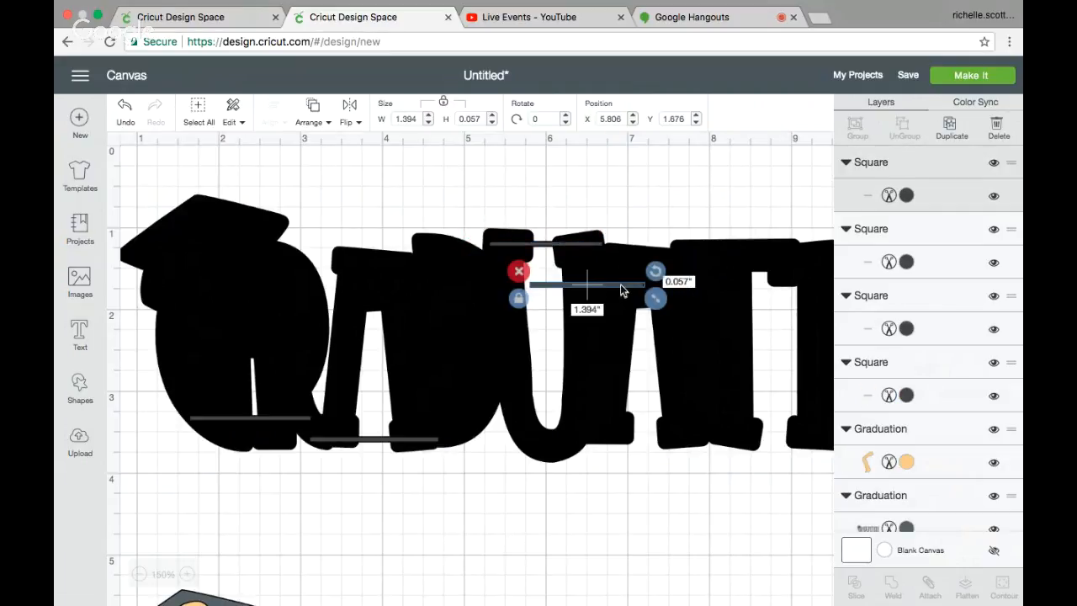
pyautogui.moveTo(621, 284); pyautogui.dragTo(663, 442)
pyautogui.hscroll(5, 638, 493)
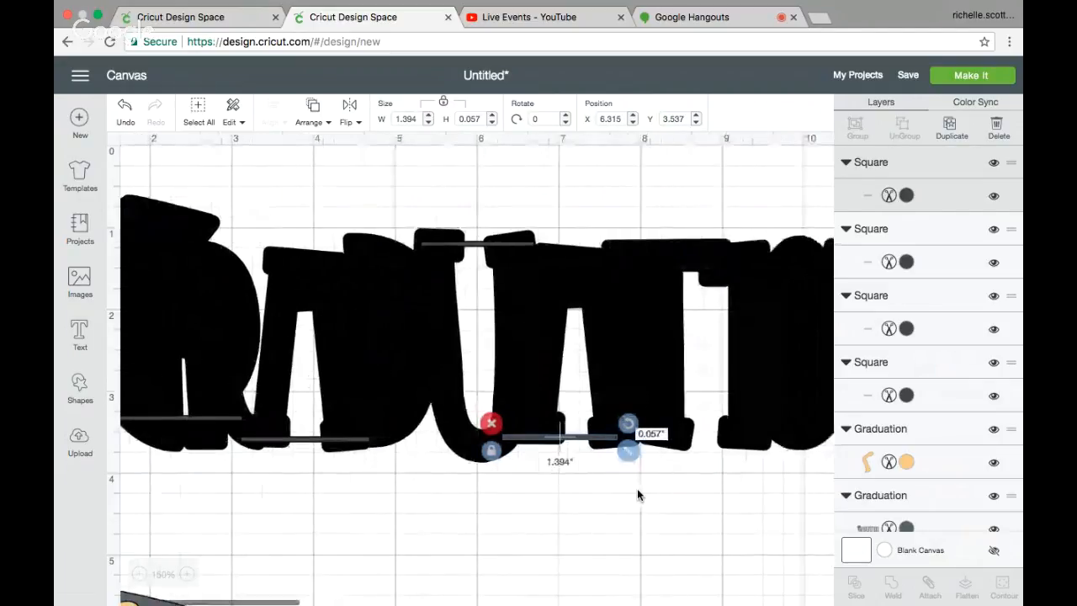
pyautogui.click(637, 495)
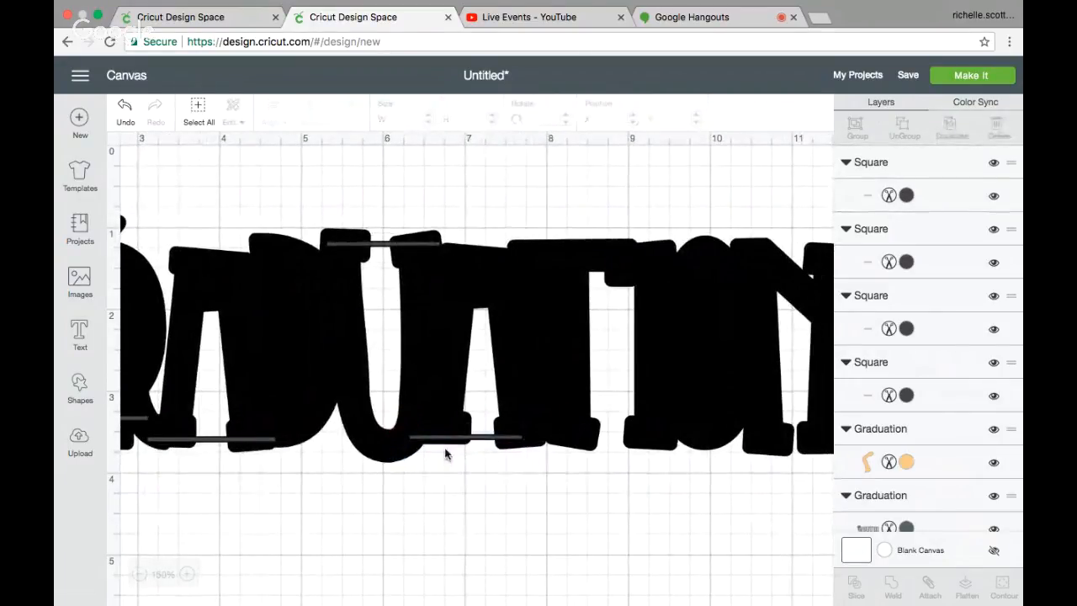
pyautogui.moveTo(473, 439)
pyautogui.mouseDown()
pyautogui.moveTo(476, 453)
pyautogui.moveTo(477, 443)
pyautogui.mouseUp()
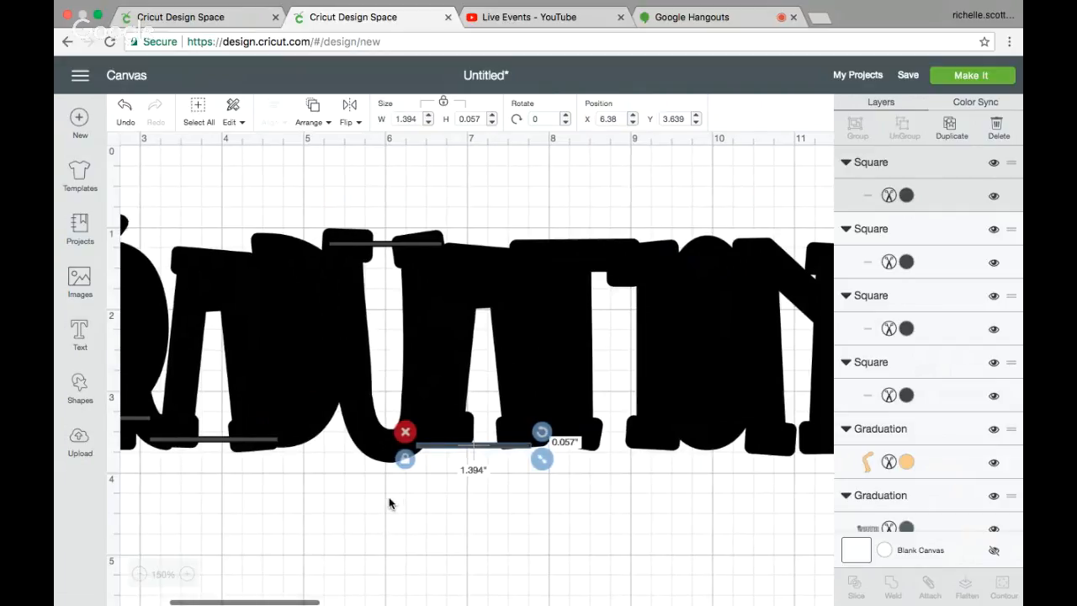
pyautogui.hscroll(-2, 389, 504)
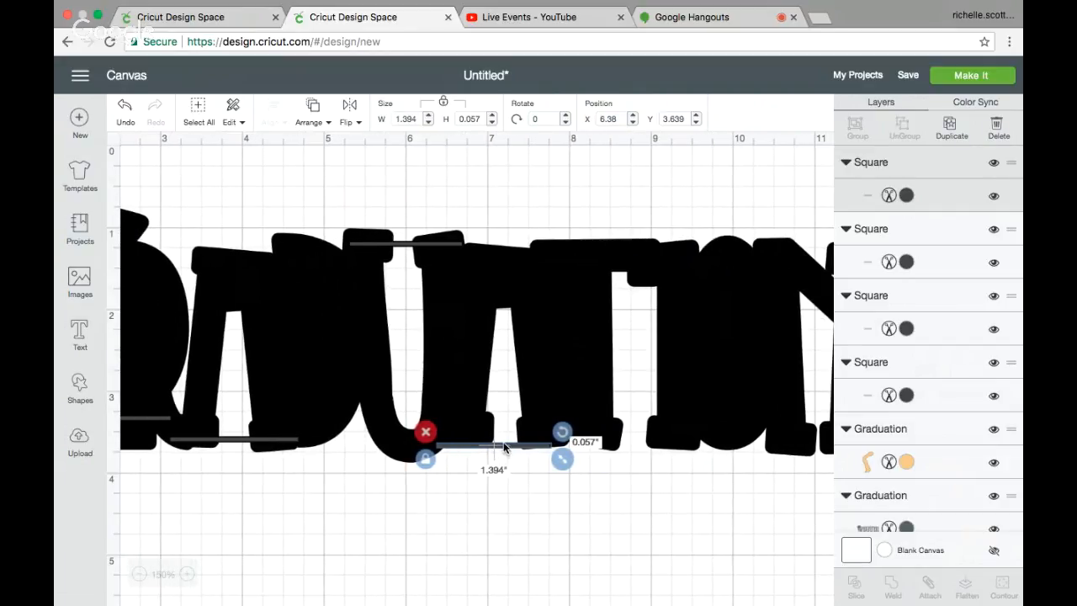
pyautogui.moveTo(505, 446); pyautogui.dragTo(505, 436)
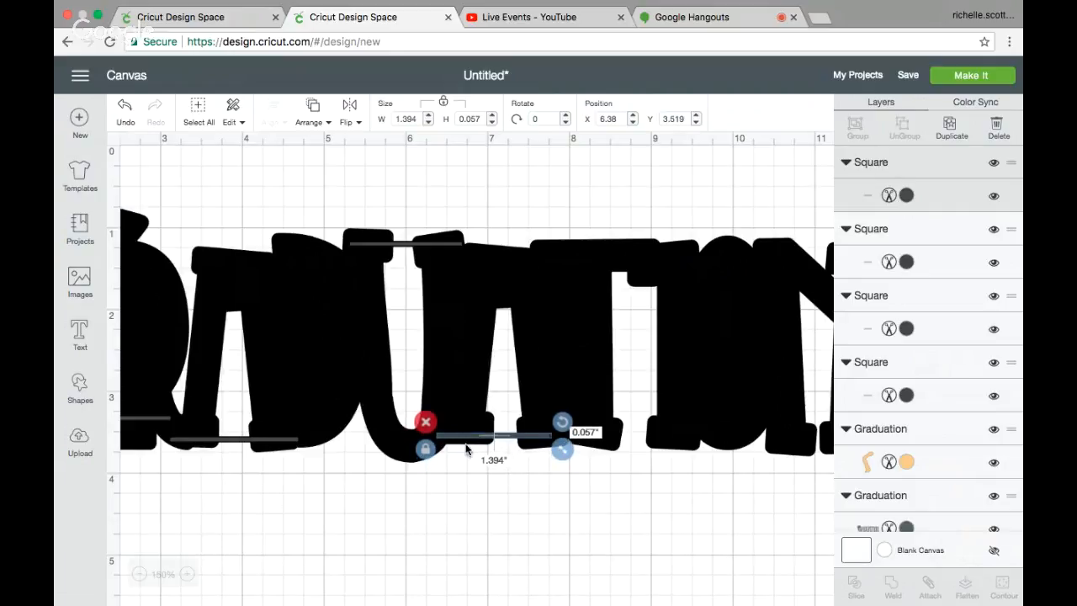
pyautogui.click(493, 553)
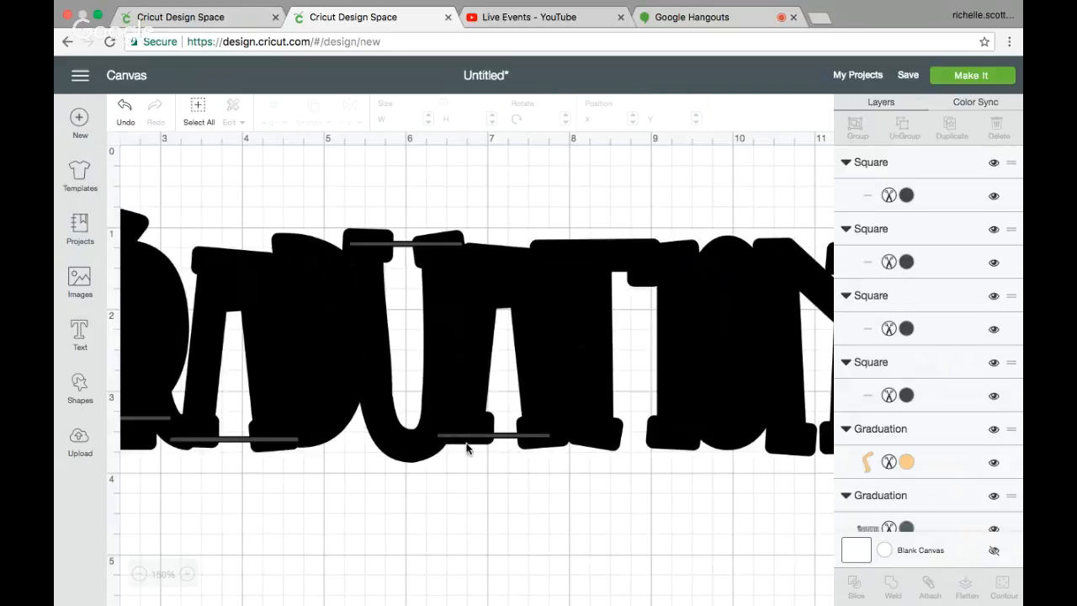
# Duplicate the second A's bar and place the copy across the gap between the bases of the T and I
pyautogui.click(504, 438)
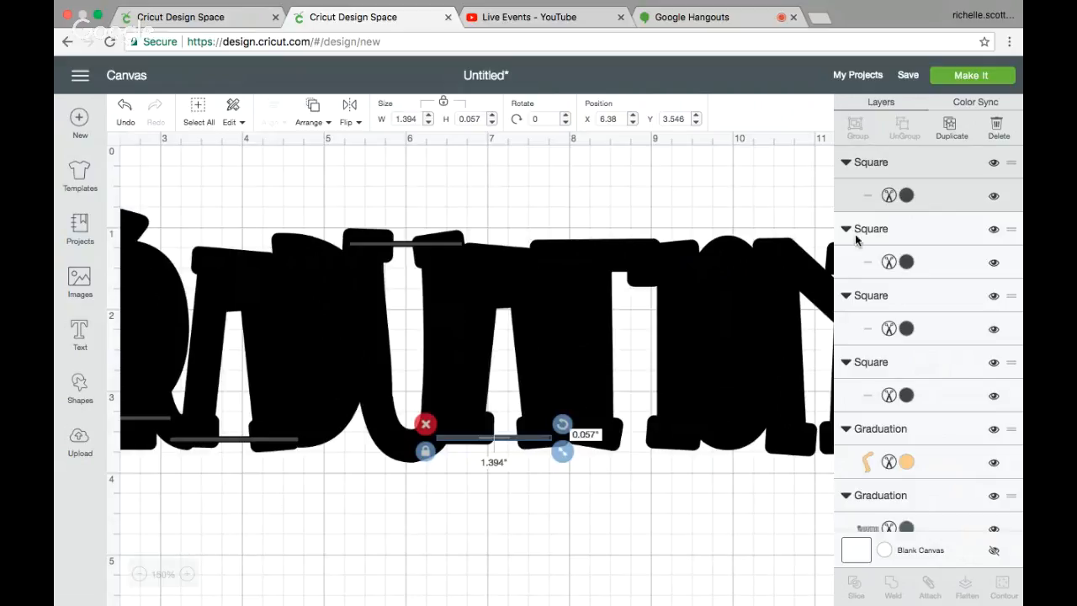
pyautogui.click(949, 131)
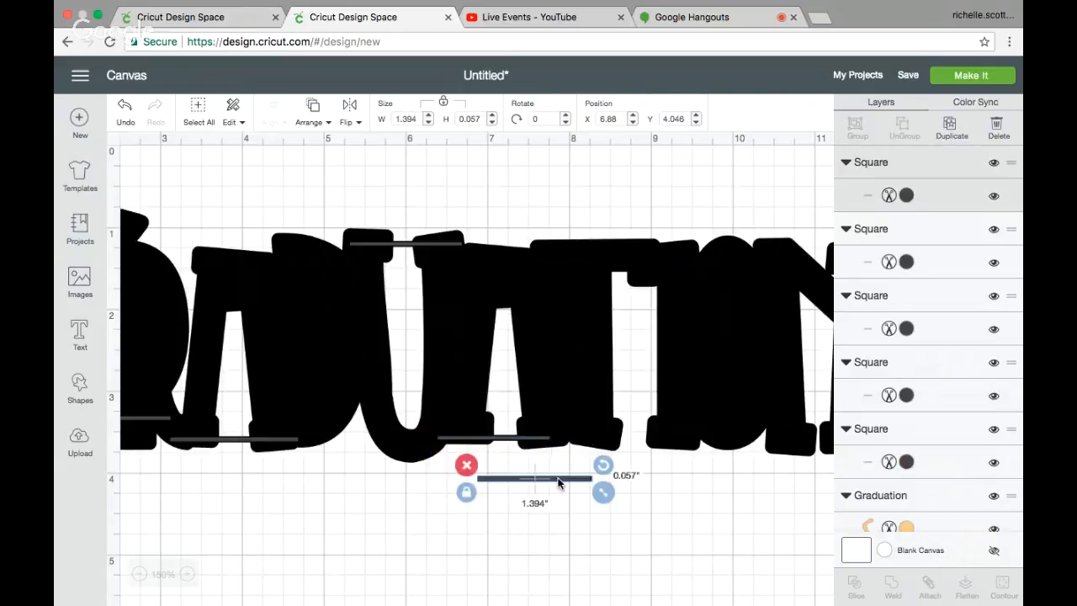
pyautogui.moveTo(560, 479); pyautogui.dragTo(660, 442)
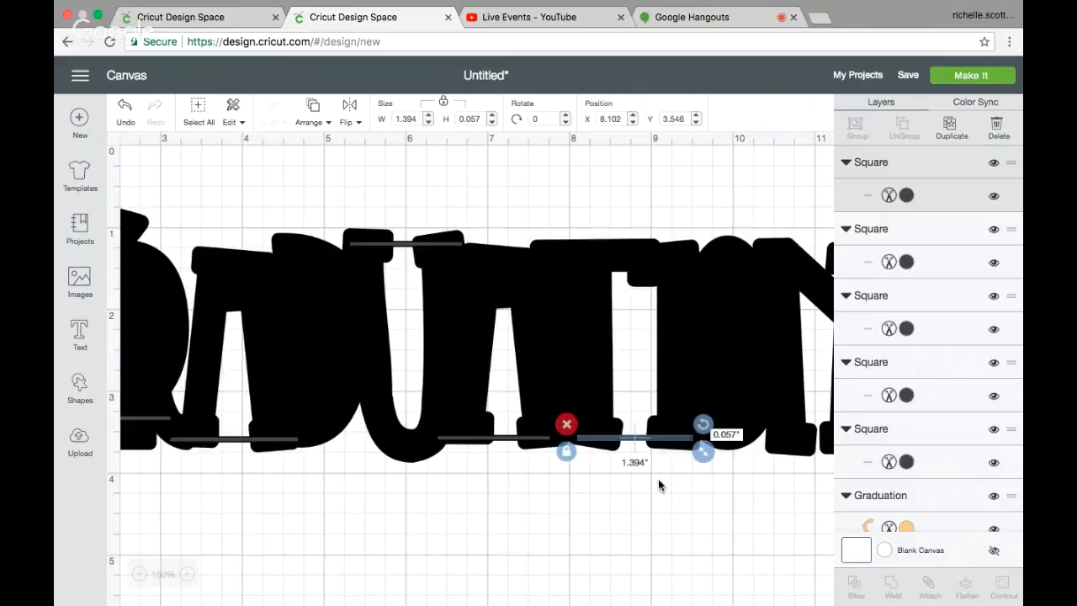
# Duplicate the bar between the T and I, place the copy across the open base of the N and shrink it to about 1.31 in wide
pyautogui.hscroll(3, 658, 479)
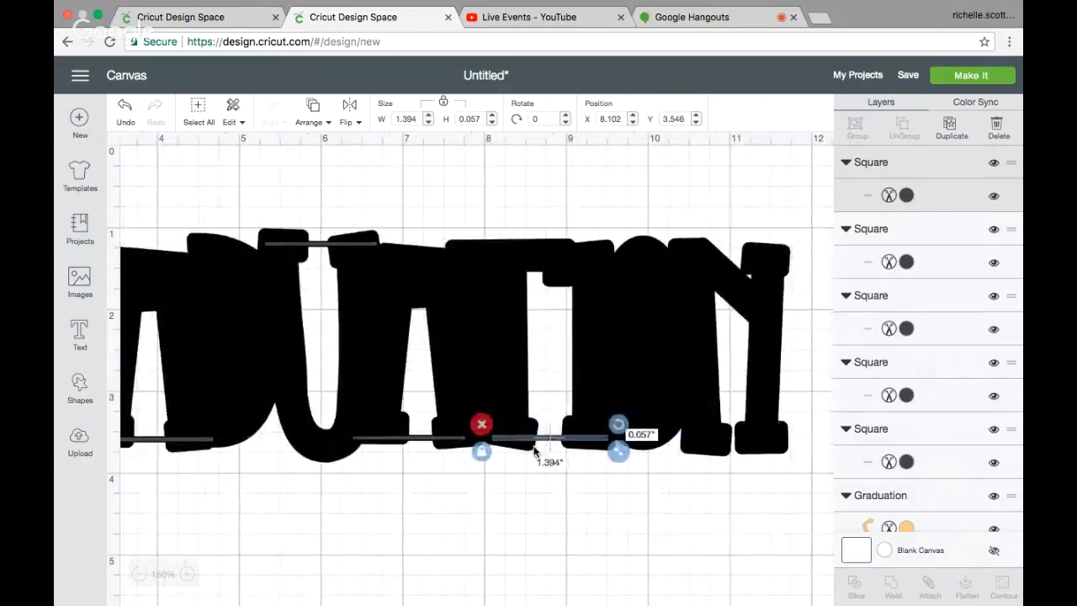
pyautogui.click(952, 126)
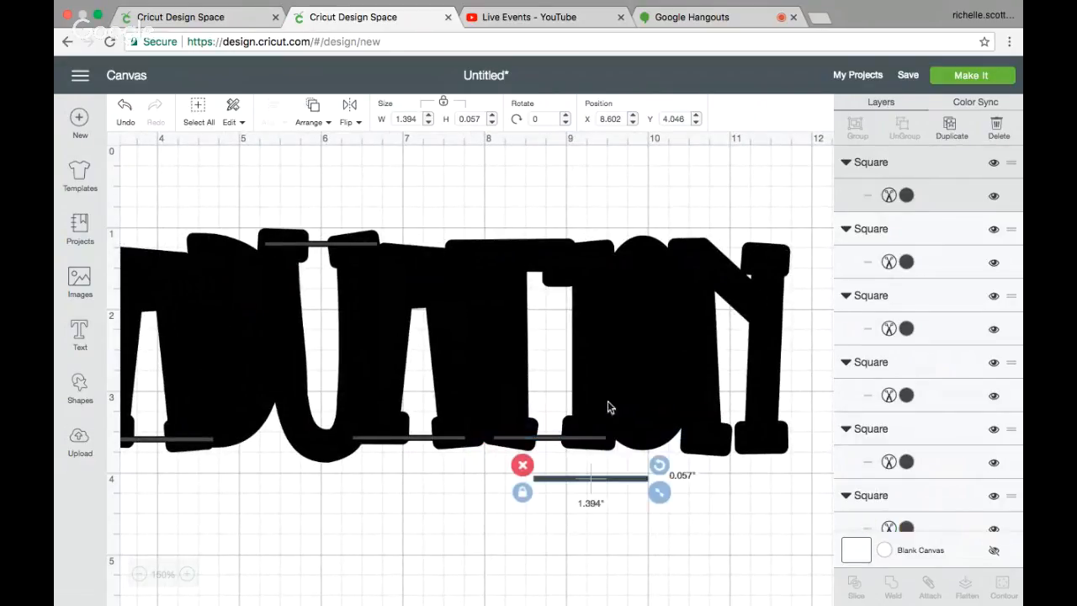
pyautogui.moveTo(603, 477); pyautogui.dragTo(666, 428)
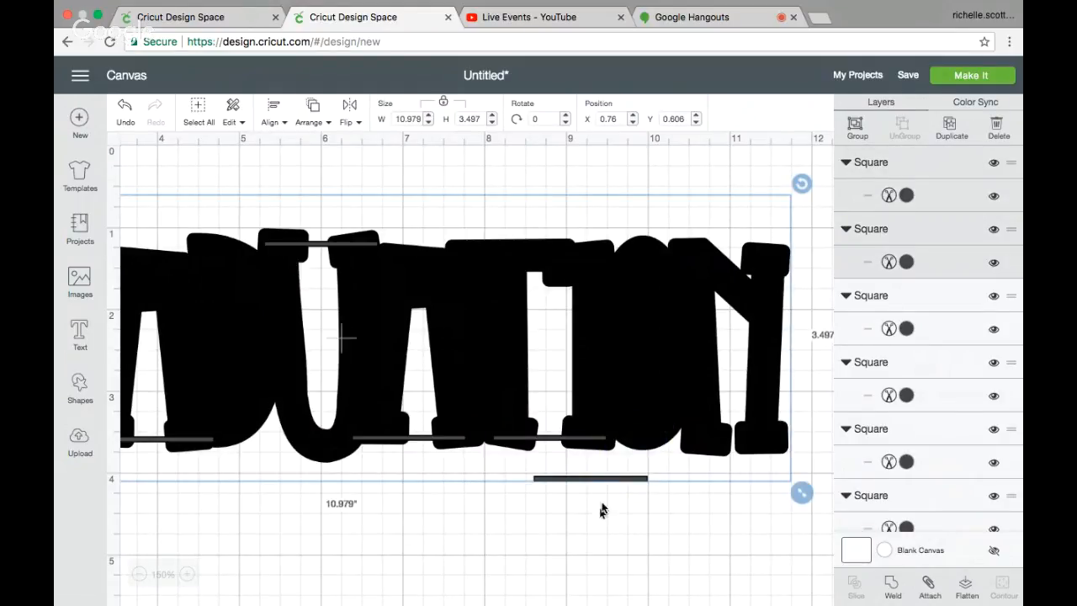
pyautogui.click(606, 508)
pyautogui.moveTo(594, 486); pyautogui.dragTo(739, 451)
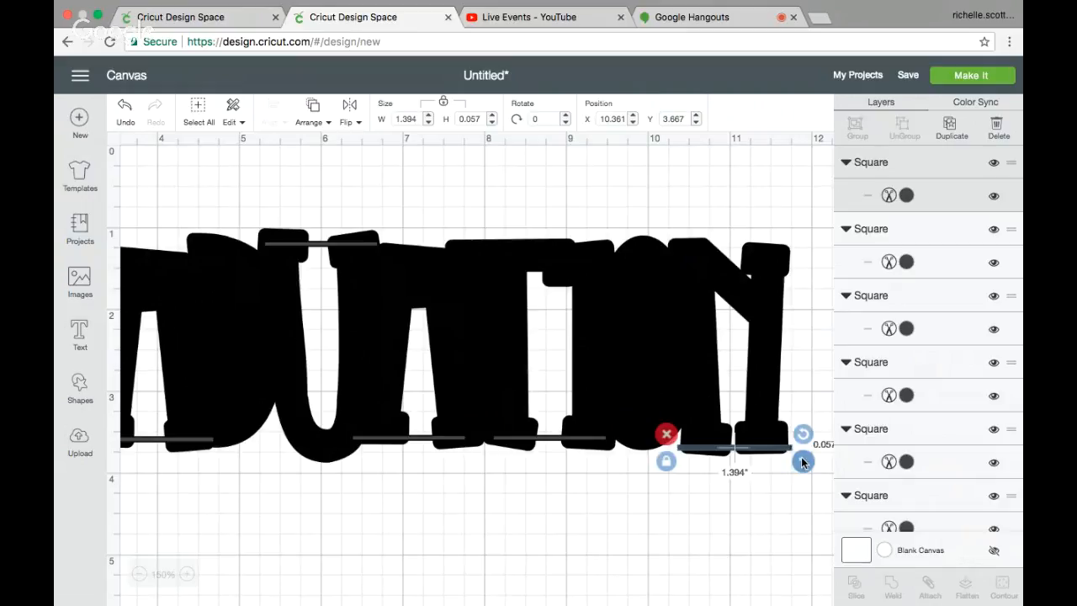
pyautogui.moveTo(802, 462); pyautogui.dragTo(781, 450)
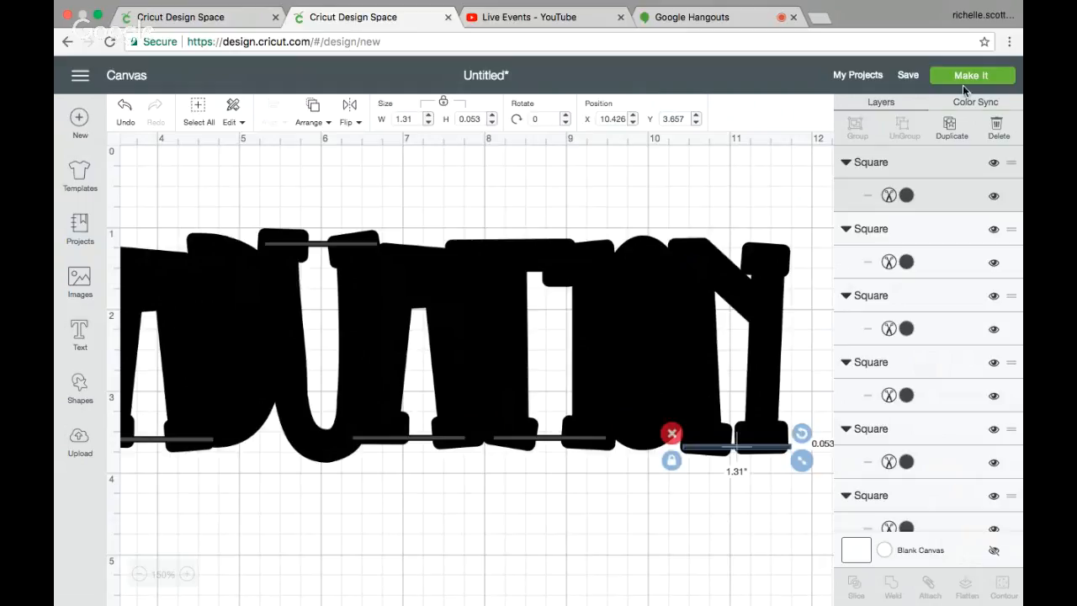
# Duplicate the N's base bar and position the copy across the top opening of the N
pyautogui.click(949, 134)
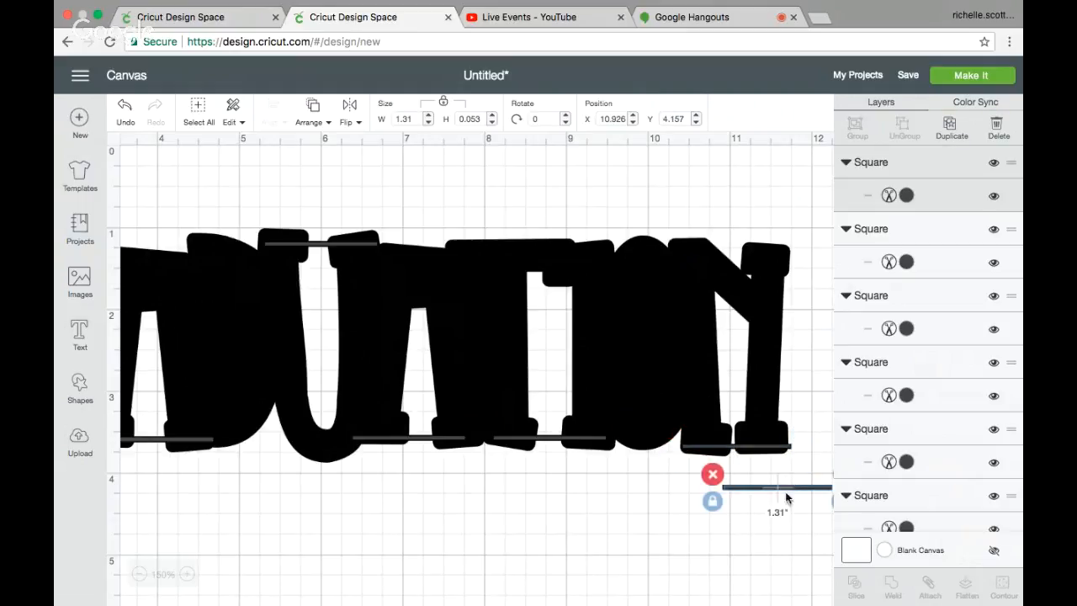
pyautogui.moveTo(785, 494); pyautogui.dragTo(717, 252)
pyautogui.click(717, 252)
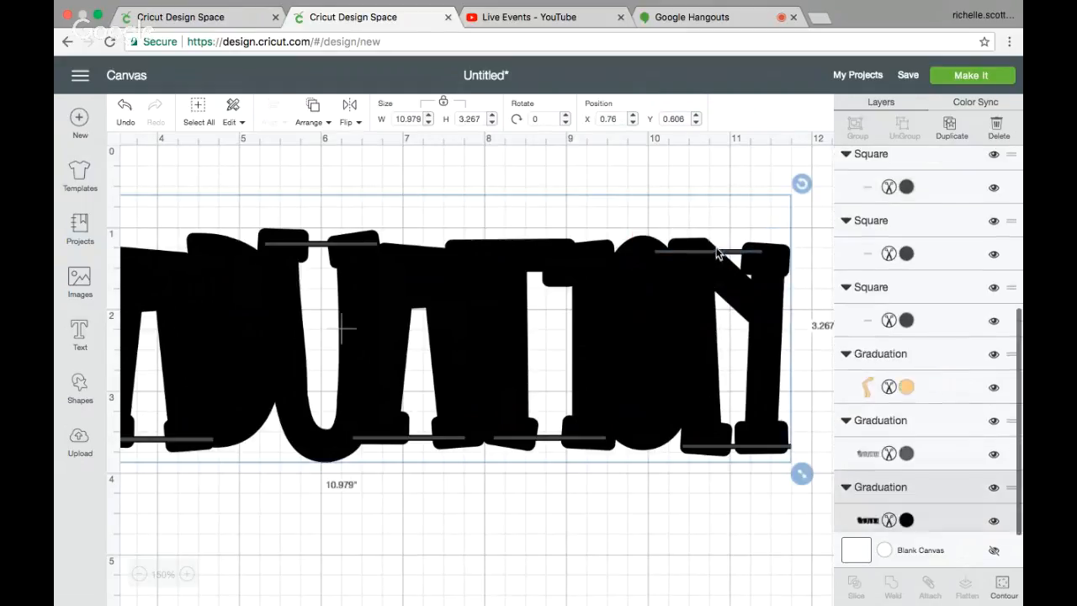
pyautogui.click(701, 162)
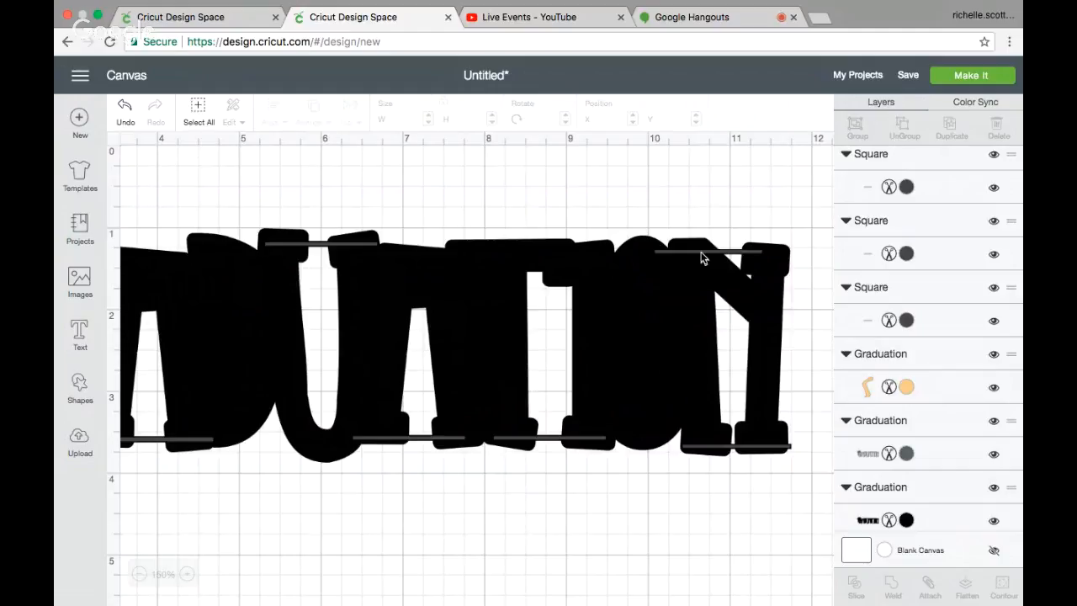
pyautogui.moveTo(703, 257); pyautogui.dragTo(704, 256)
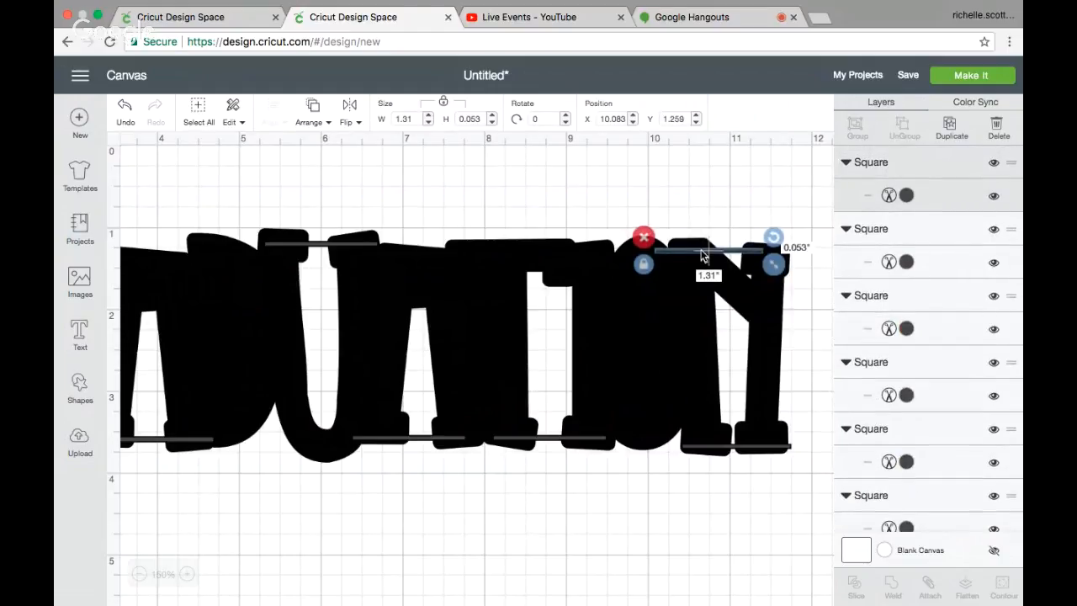
# Duplicate the N's top bar and place the copy across the gap between the tops of the I and O
pyautogui.click(947, 126)
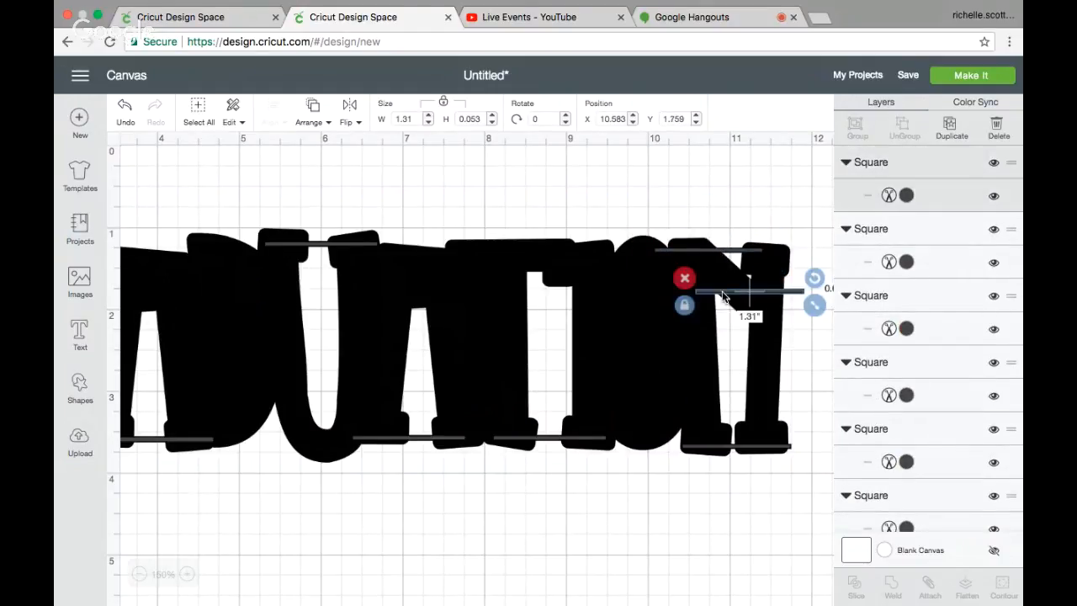
pyautogui.moveTo(731, 301); pyautogui.dragTo(669, 283)
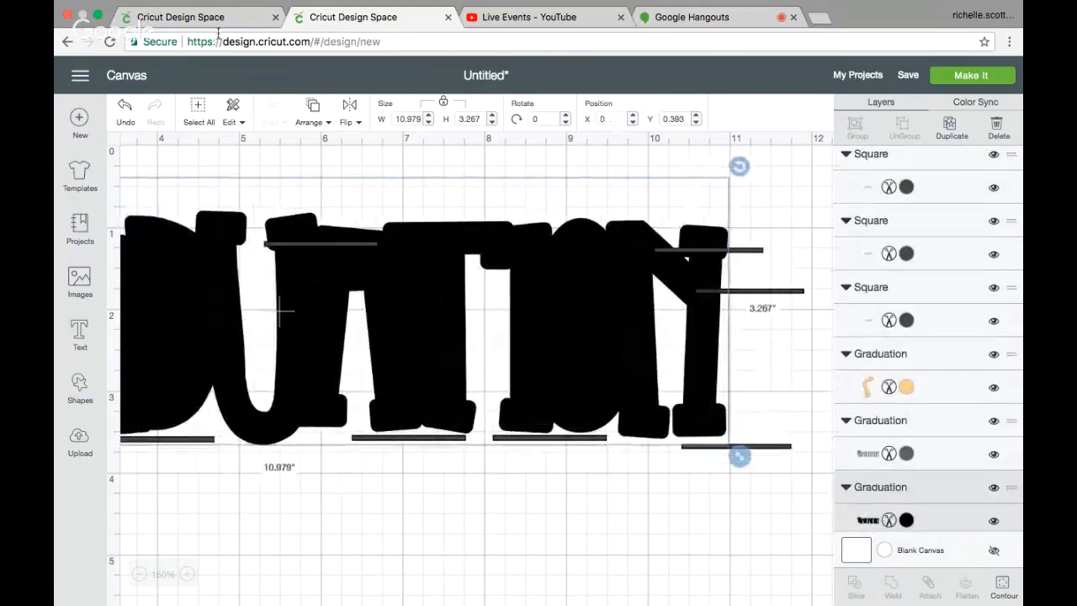
pyautogui.click(124, 103)
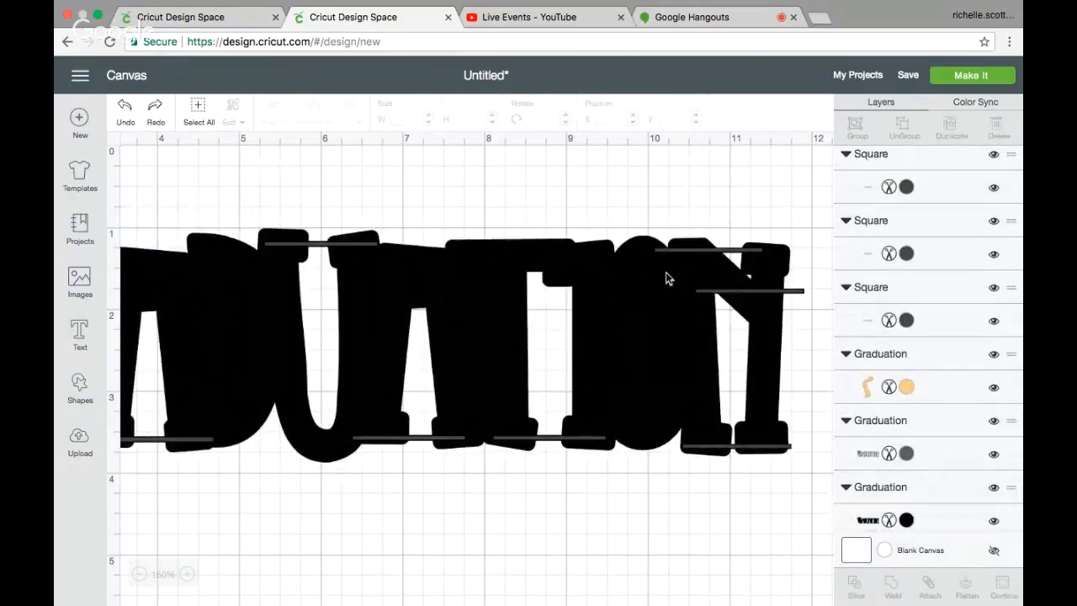
pyautogui.moveTo(739, 296); pyautogui.dragTo(595, 252)
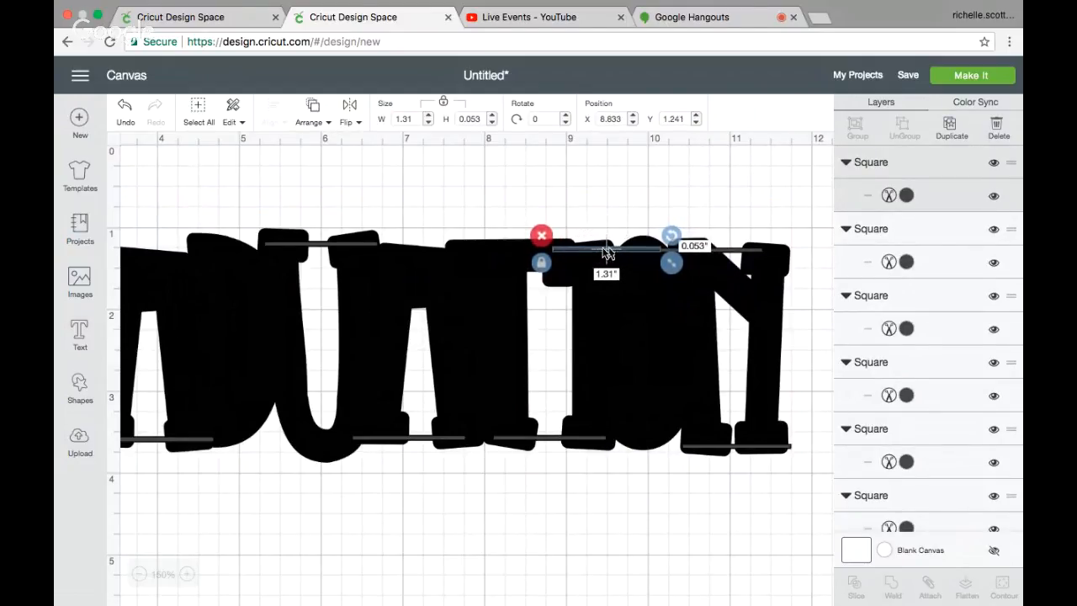
# Duplicate the bar over the I and O and place the copy across the gap between the tops of the R and first A
pyautogui.click(952, 124)
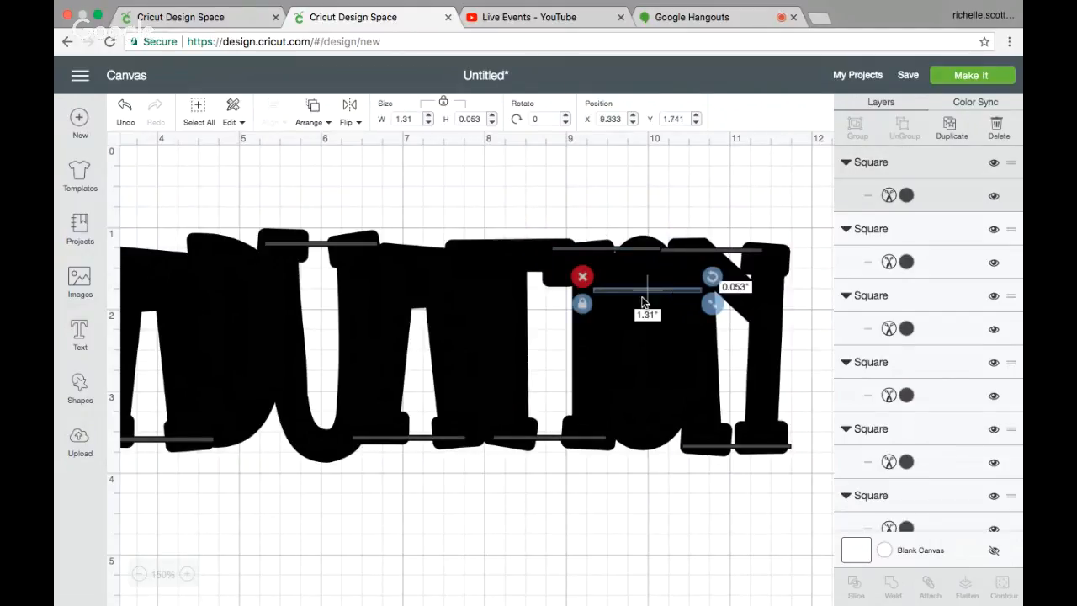
pyautogui.hscroll(-5, 642, 301)
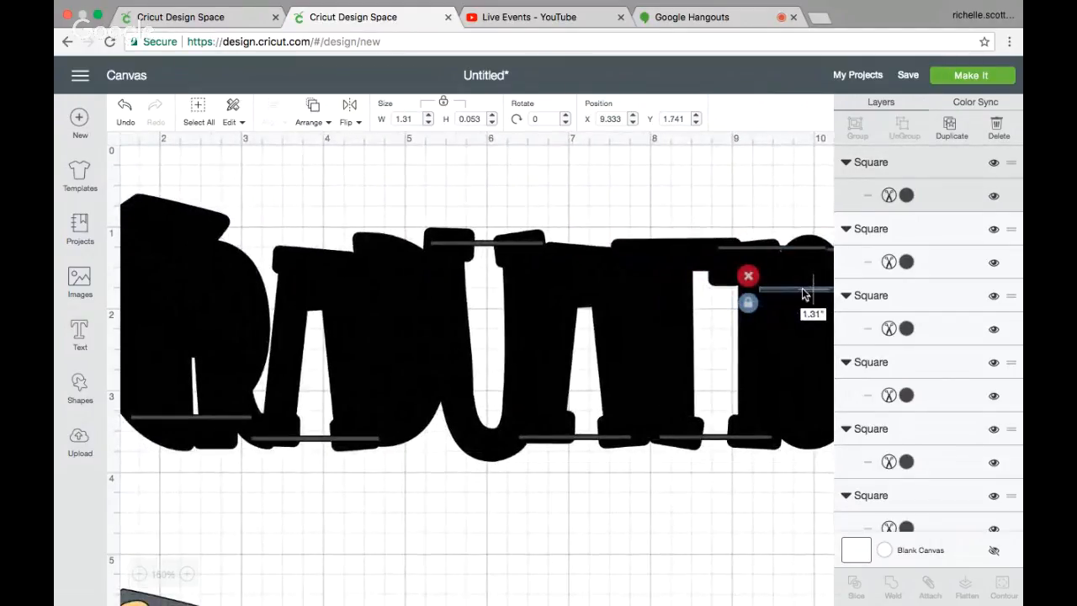
pyautogui.moveTo(801, 294); pyautogui.dragTo(234, 263)
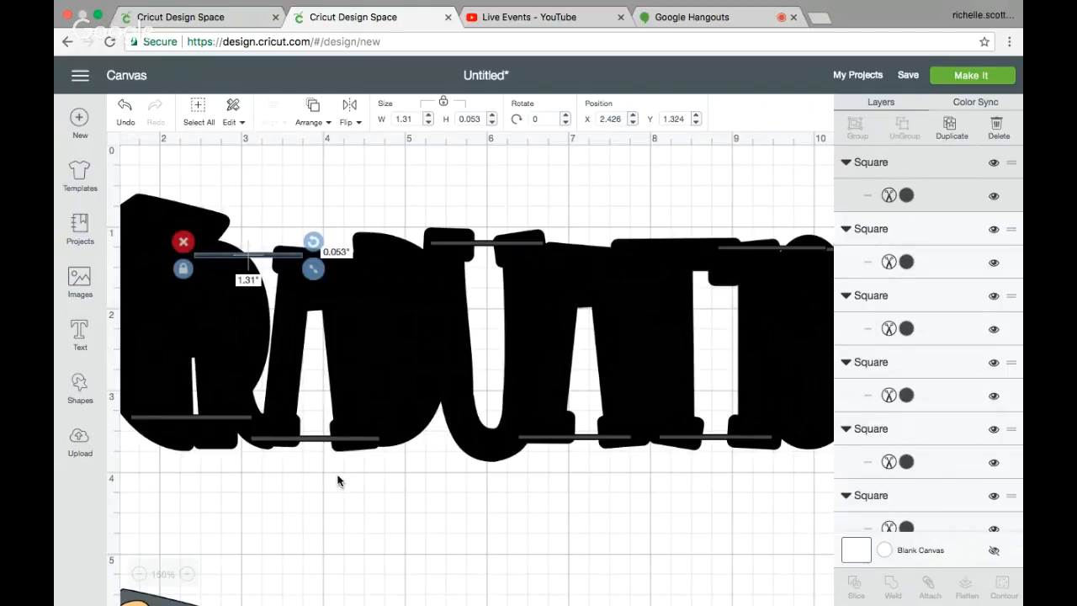
pyautogui.click(138, 575)
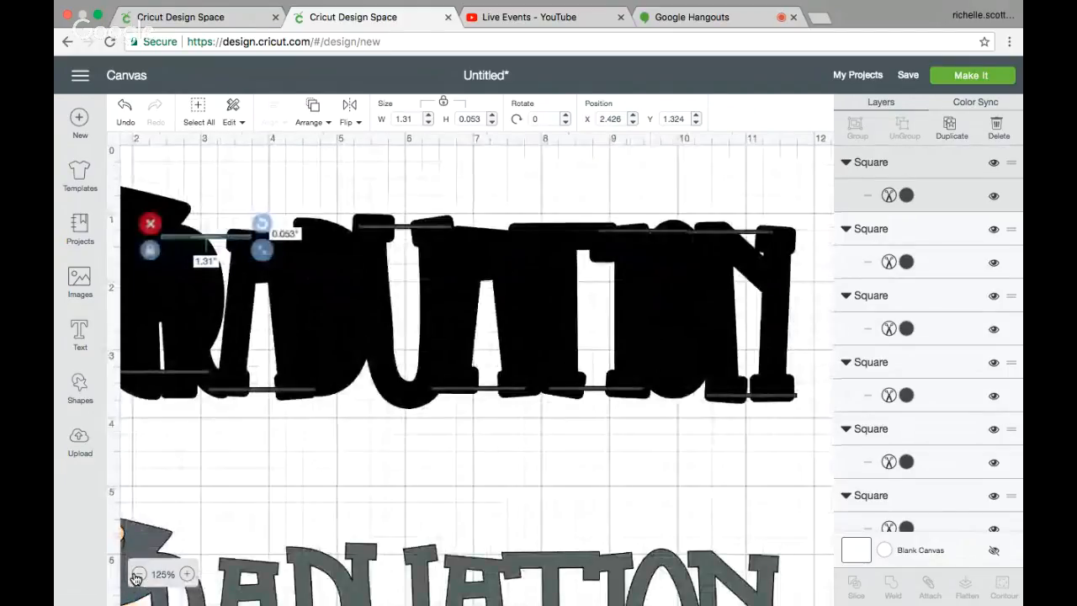
pyautogui.click(138, 575)
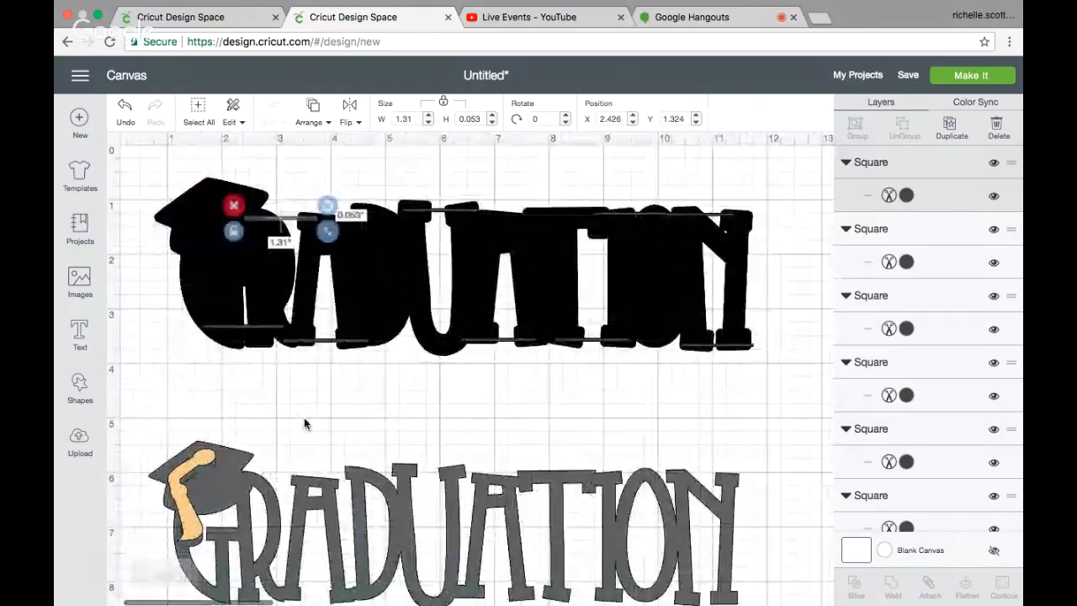
pyautogui.click(304, 421)
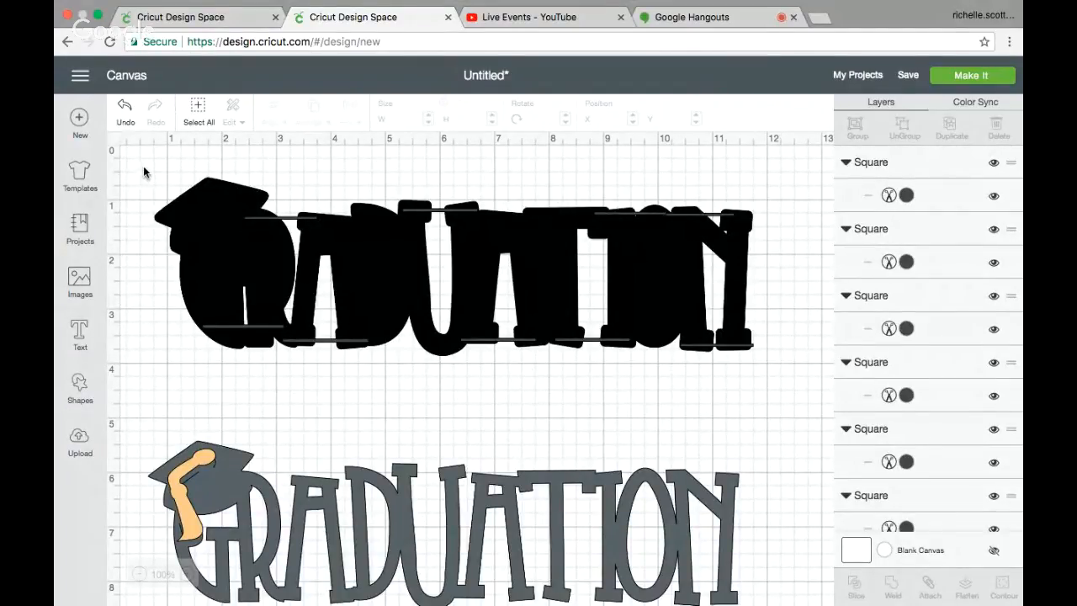
# Try to weld the black shadow layer and its bars into a single shape
pyautogui.moveTo(143, 165); pyautogui.dragTo(780, 380)
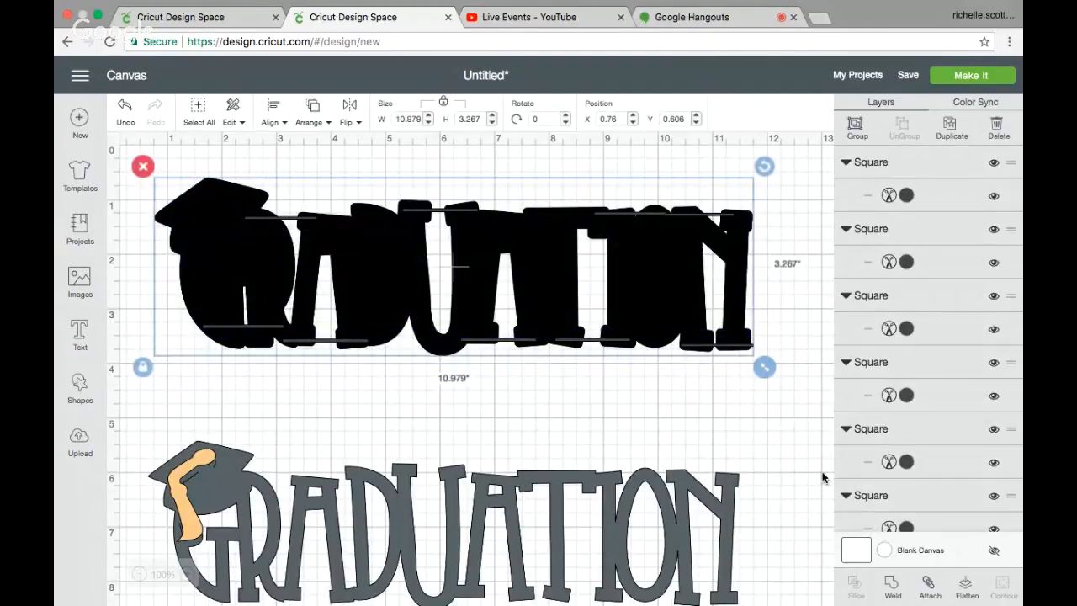
pyautogui.click(893, 587)
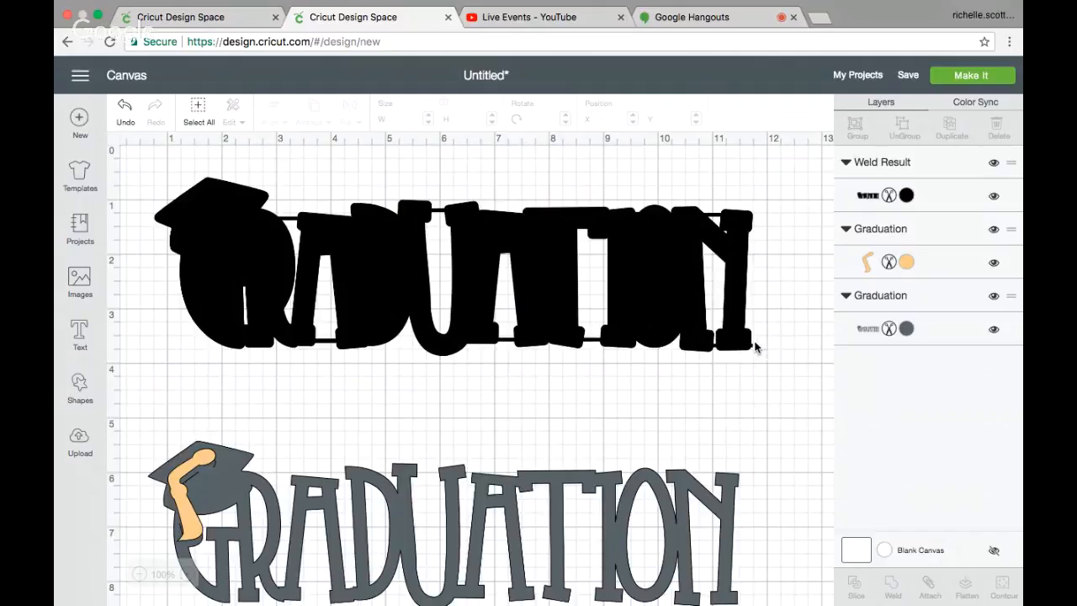
pyautogui.click(125, 110)
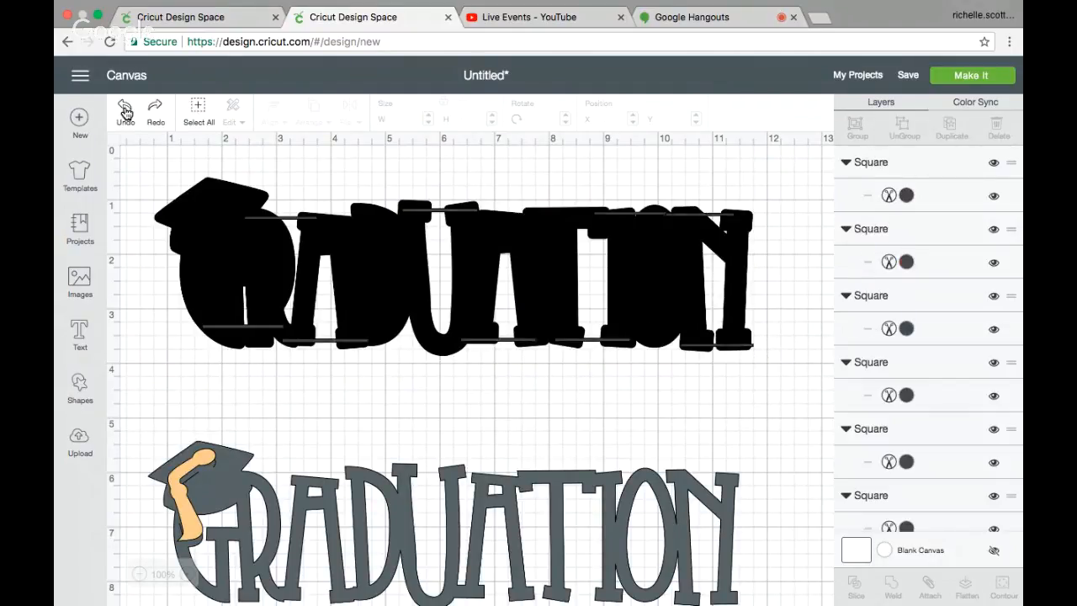
# Nudge the bar at the base of the N inward so its end stays within the shadow's outer edge
pyautogui.click(729, 346)
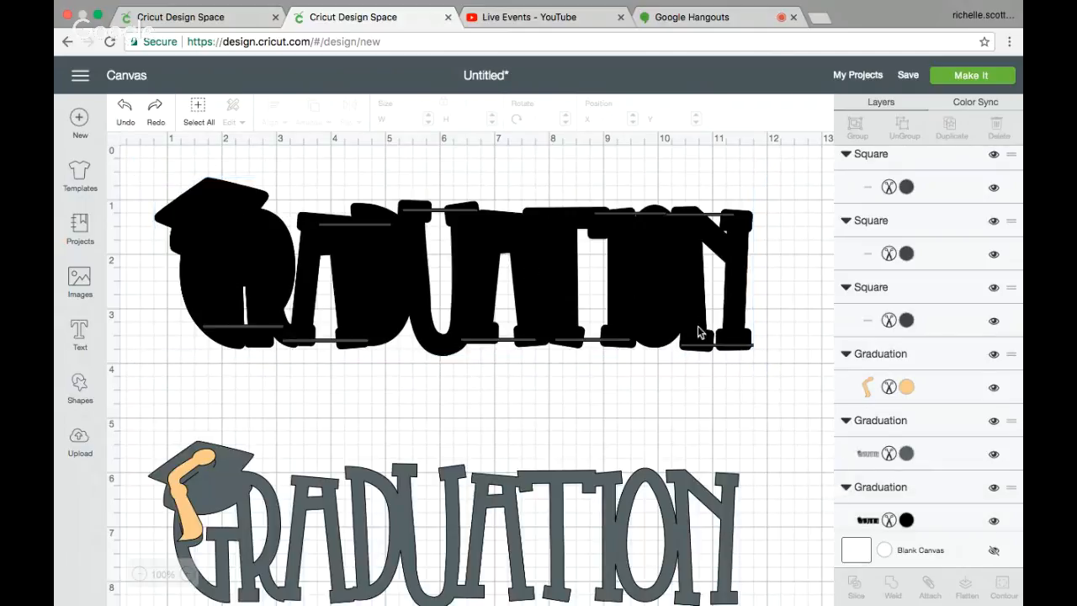
pyautogui.click(740, 346)
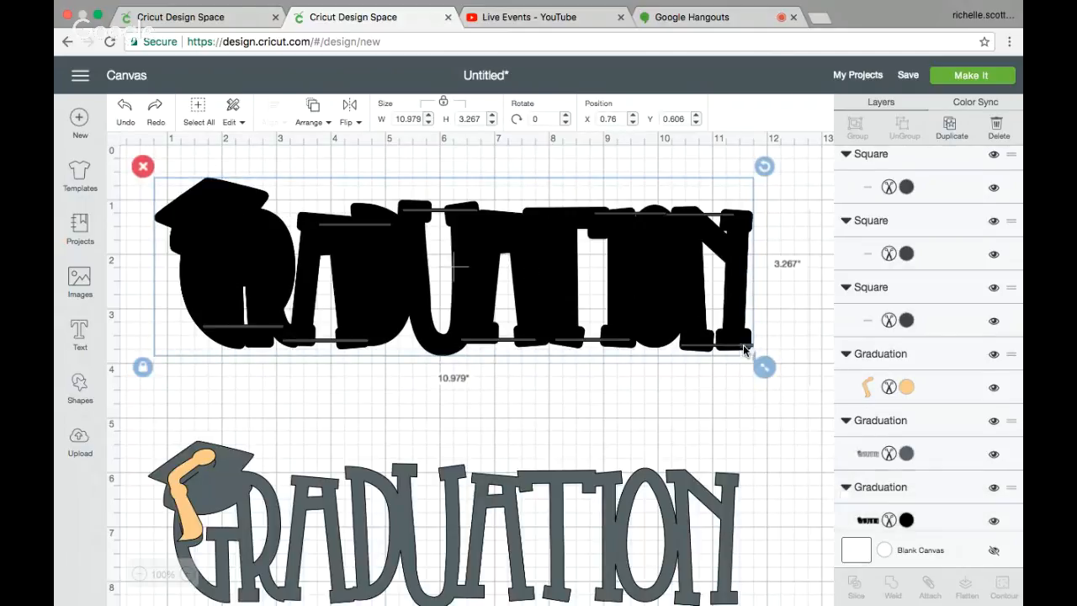
pyautogui.click(744, 344)
pyautogui.moveTo(758, 350); pyautogui.dragTo(754, 352)
pyautogui.click(753, 380)
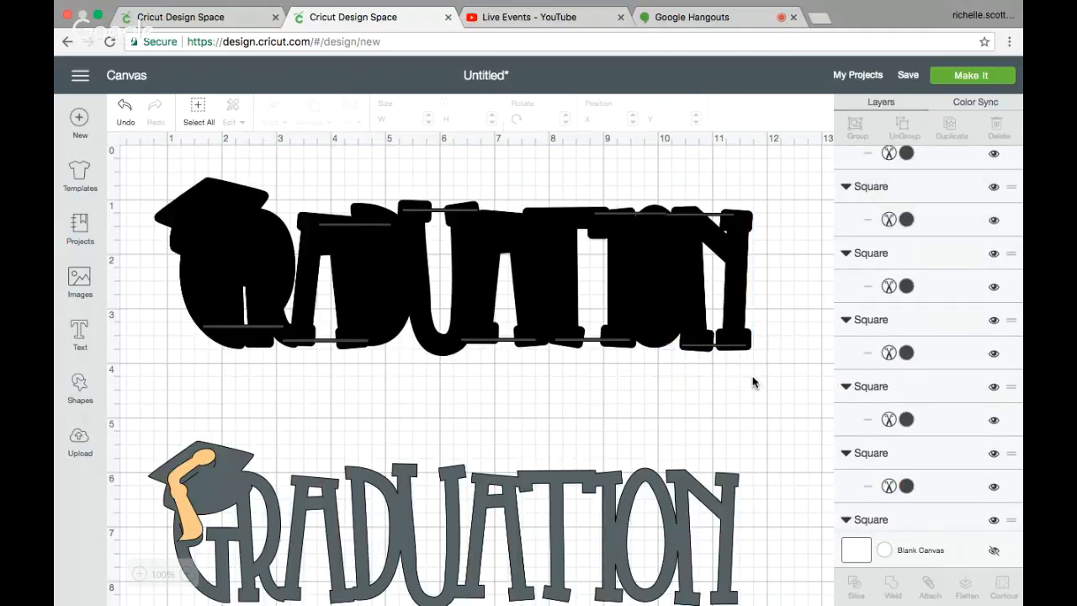
# Weld all the bars to the black shadow layer and hide all contours of the welded shape
pyautogui.moveTo(156, 166); pyautogui.dragTo(788, 359)
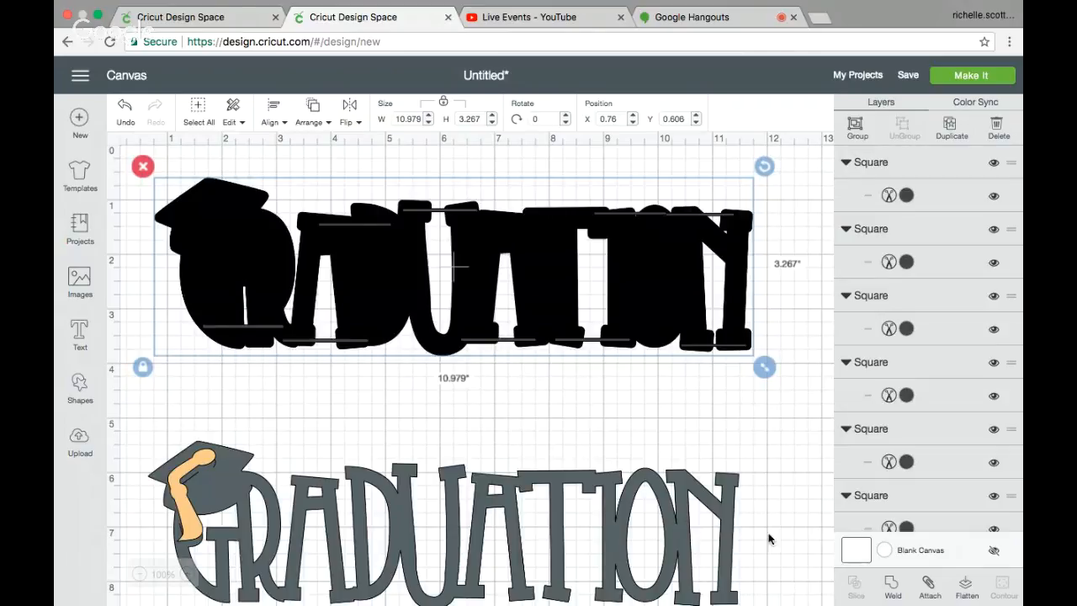
pyautogui.click(892, 587)
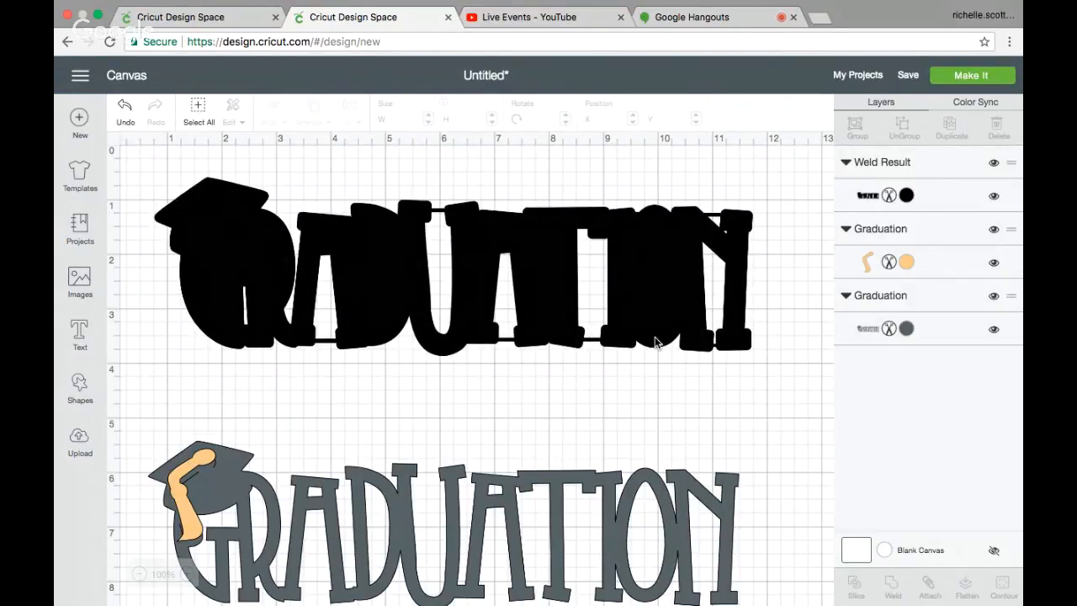
pyautogui.click(635, 276)
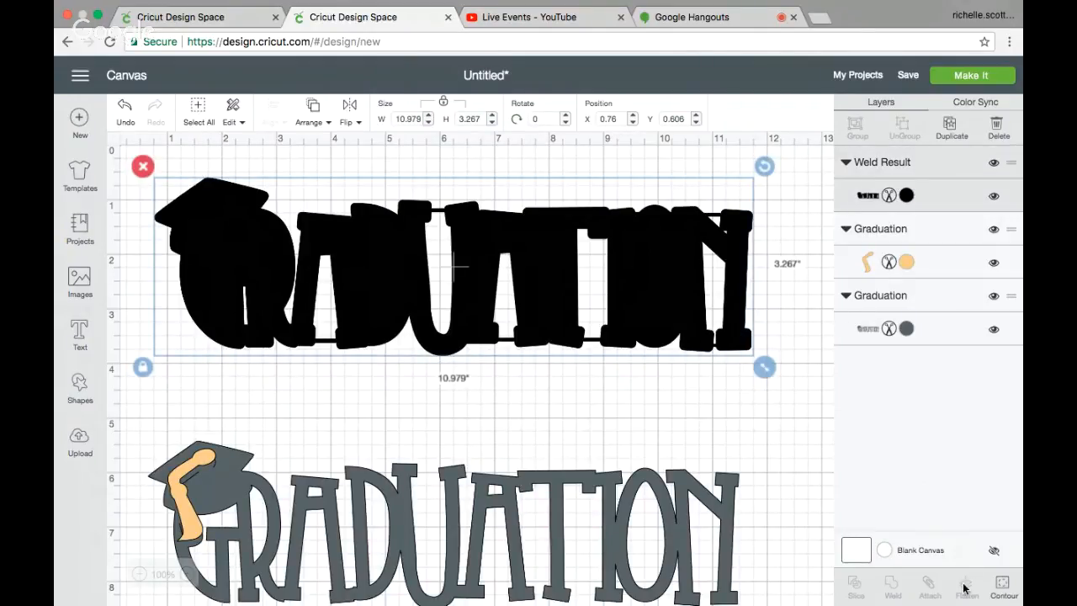
pyautogui.click(1003, 587)
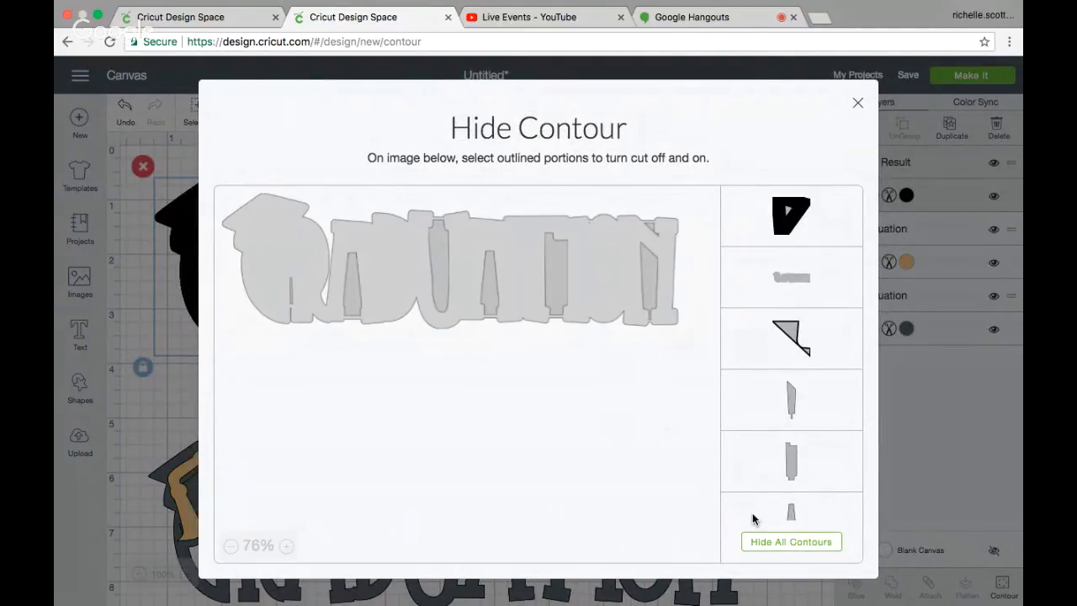
pyautogui.click(767, 545)
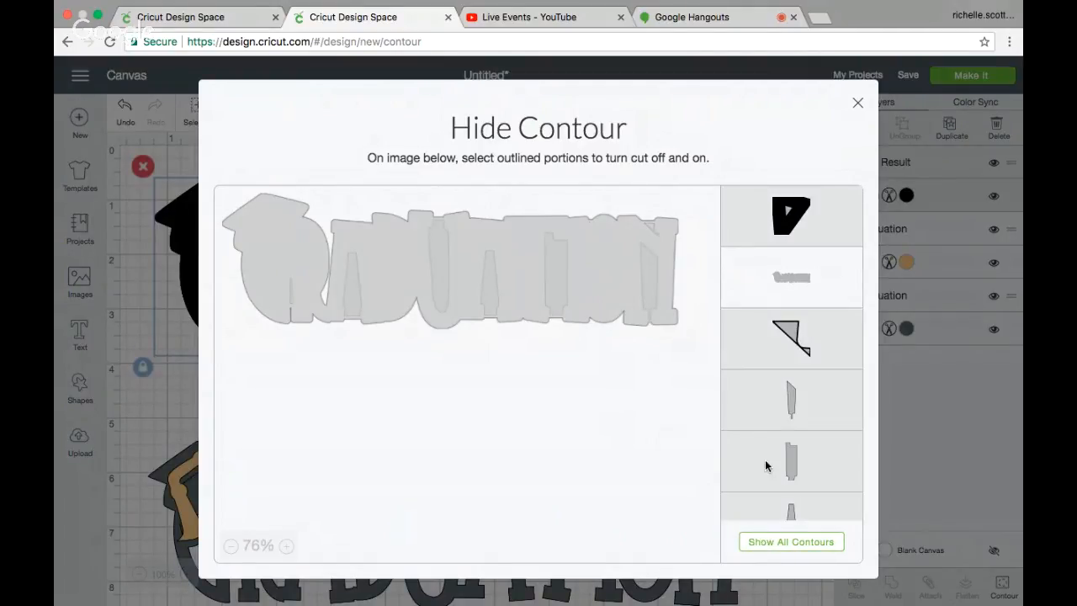
pyautogui.click(859, 104)
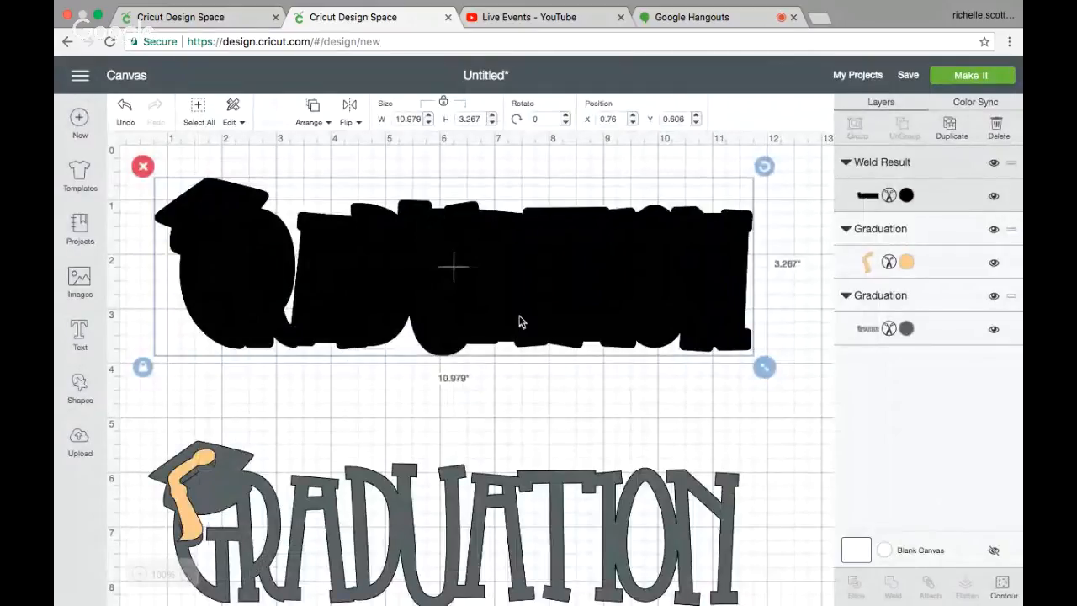
# Send the welded black shadow to the back and align the grey Graduation title on top of it
pyautogui.moveTo(519, 322)
pyautogui.mouseDown()
pyautogui.moveTo(522, 338)
pyautogui.moveTo(525, 323)
pyautogui.mouseUp()
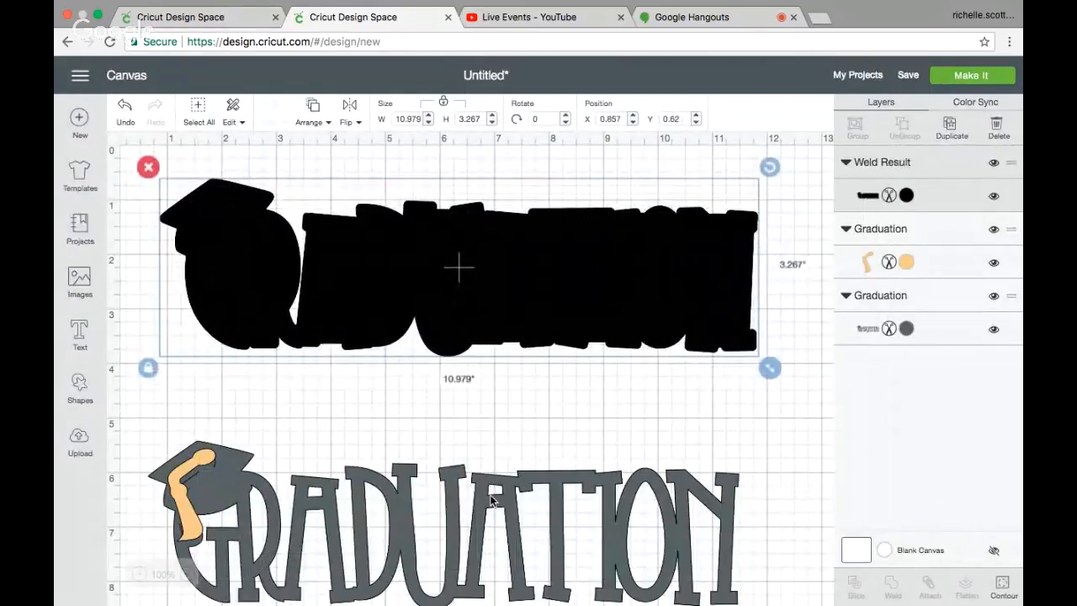
pyautogui.click(492, 462)
pyautogui.moveTo(492, 461); pyautogui.dragTo(510, 324)
pyautogui.click(523, 235)
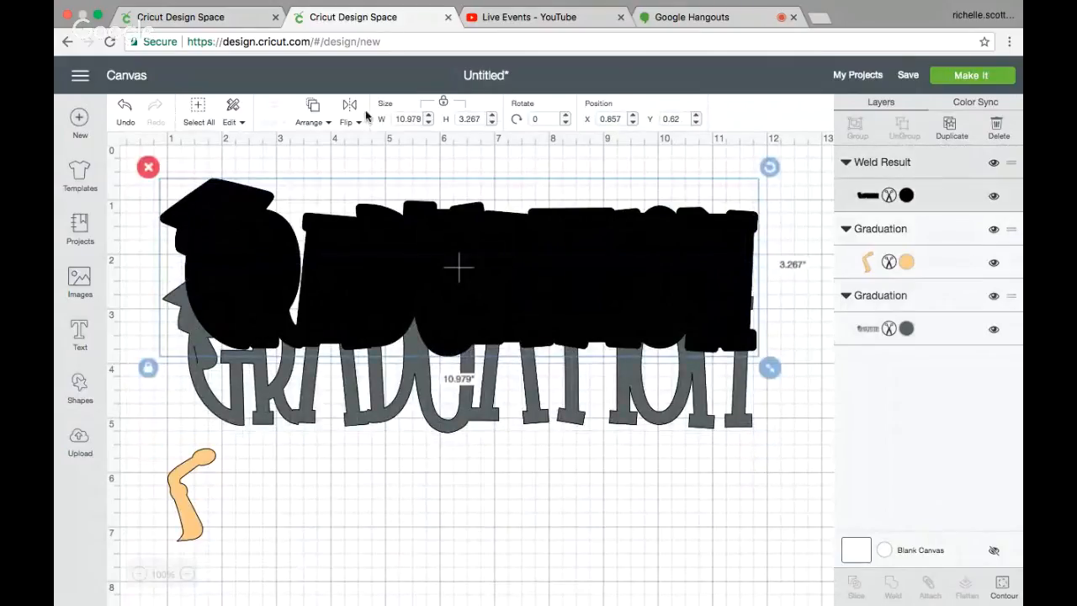
pyautogui.click(314, 107)
pyautogui.click(307, 151)
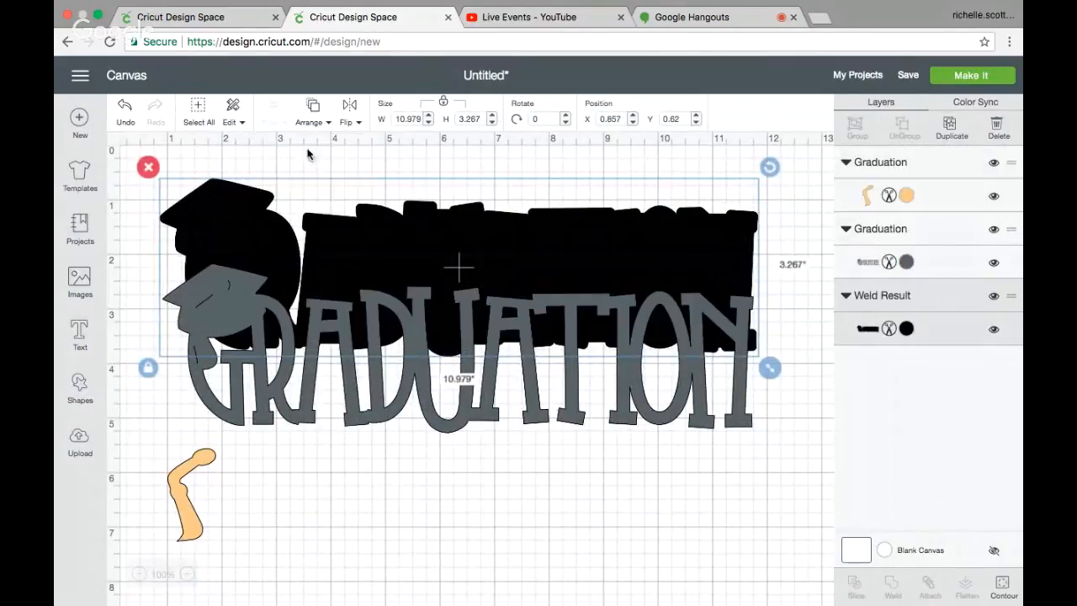
pyautogui.moveTo(378, 363); pyautogui.dragTo(377, 280)
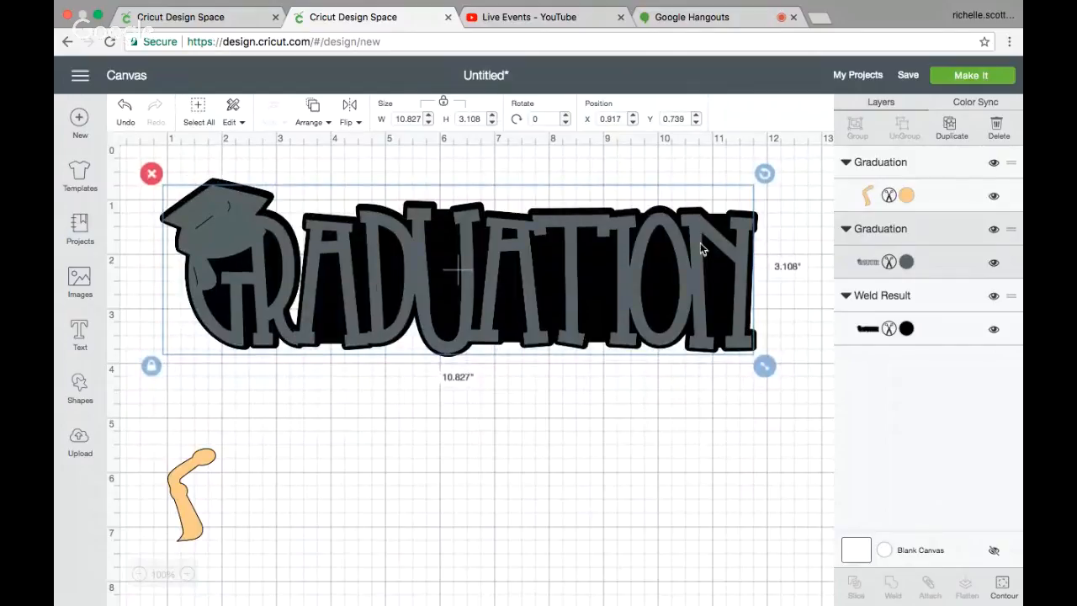
# Try white as the colour of the grey Graduation title layer
pyautogui.click(901, 260)
pyautogui.click(680, 286)
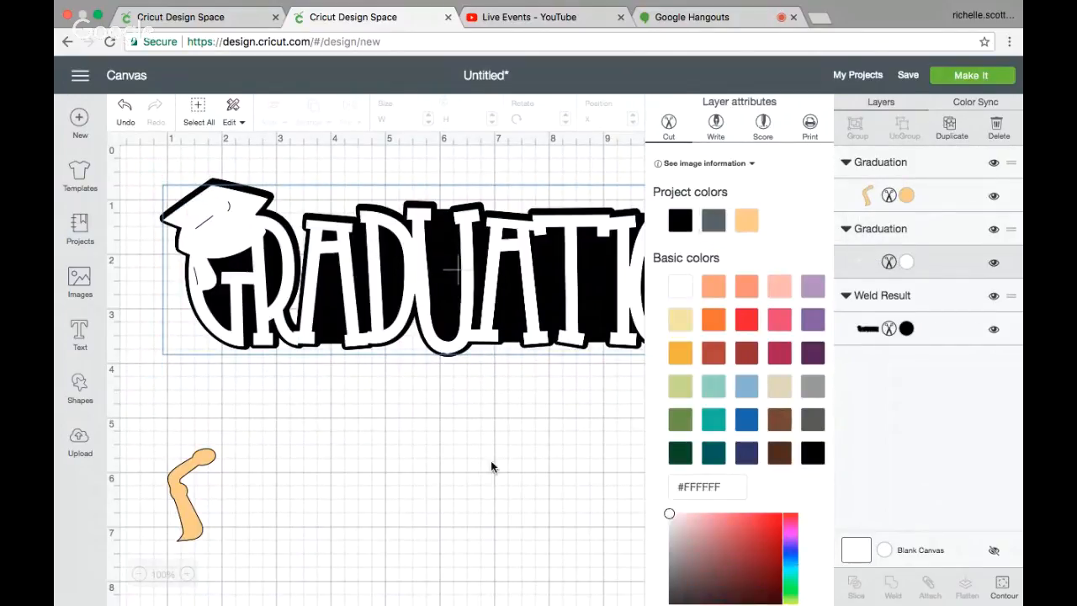
pyautogui.click(492, 477)
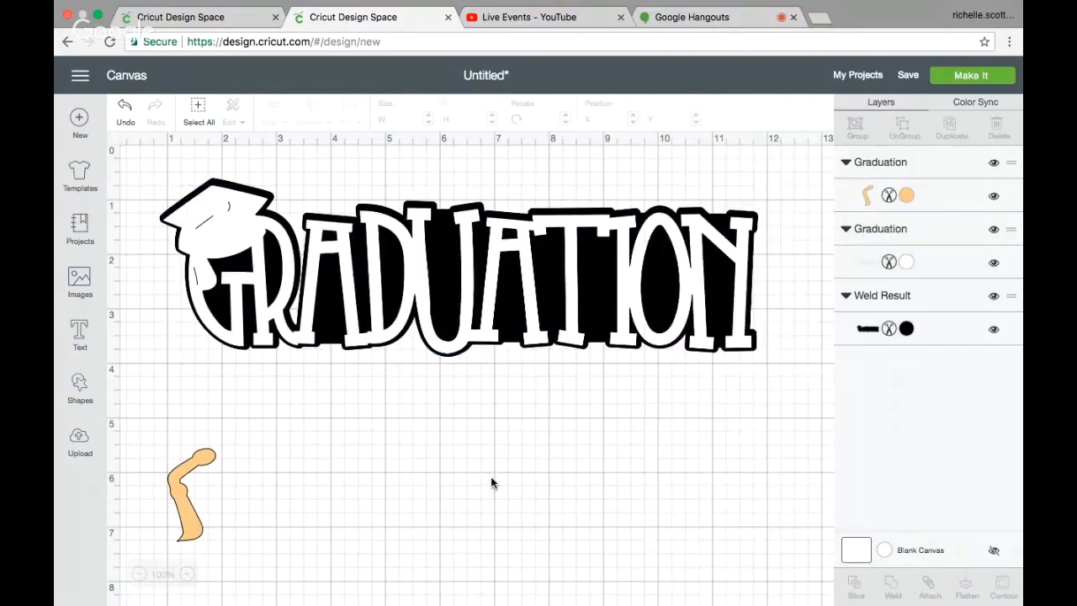
# Recolour the Graduation title layer black and the welded backing layer white
pyautogui.click(907, 263)
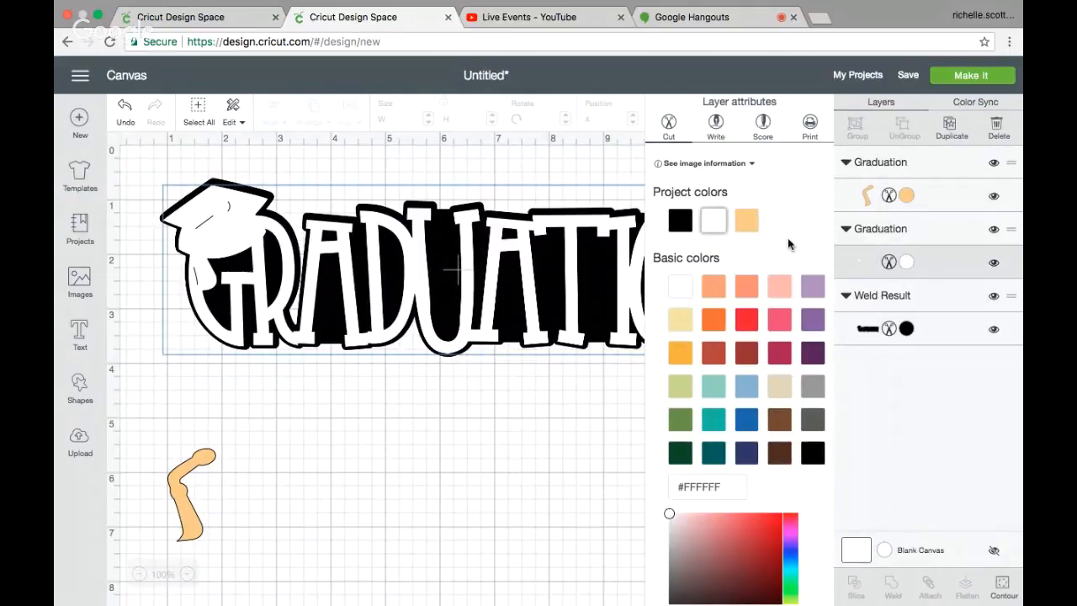
pyautogui.click(680, 221)
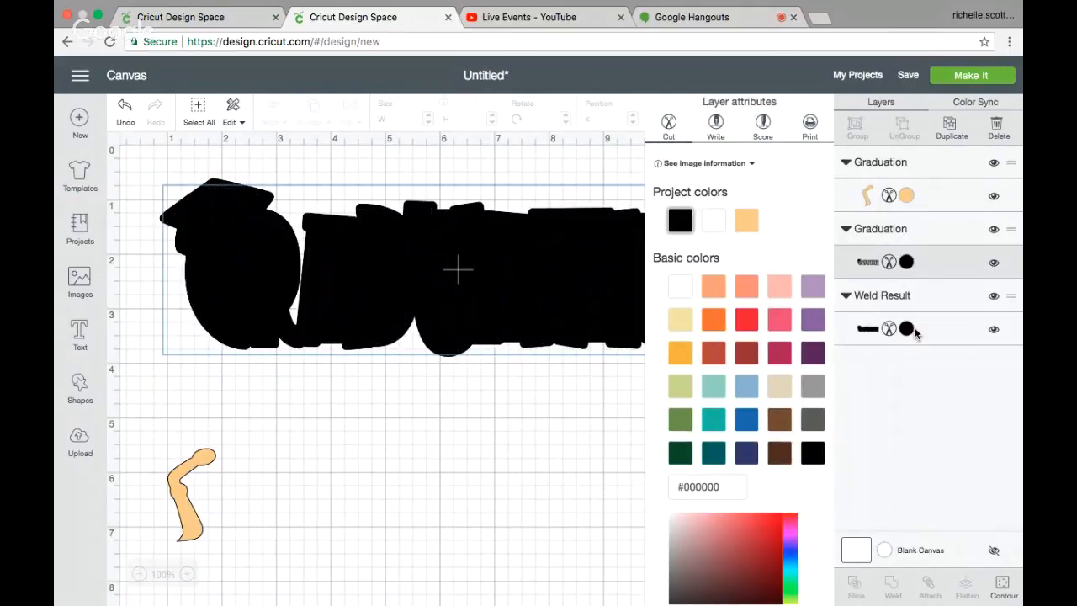
pyautogui.click(914, 330)
pyautogui.click(681, 292)
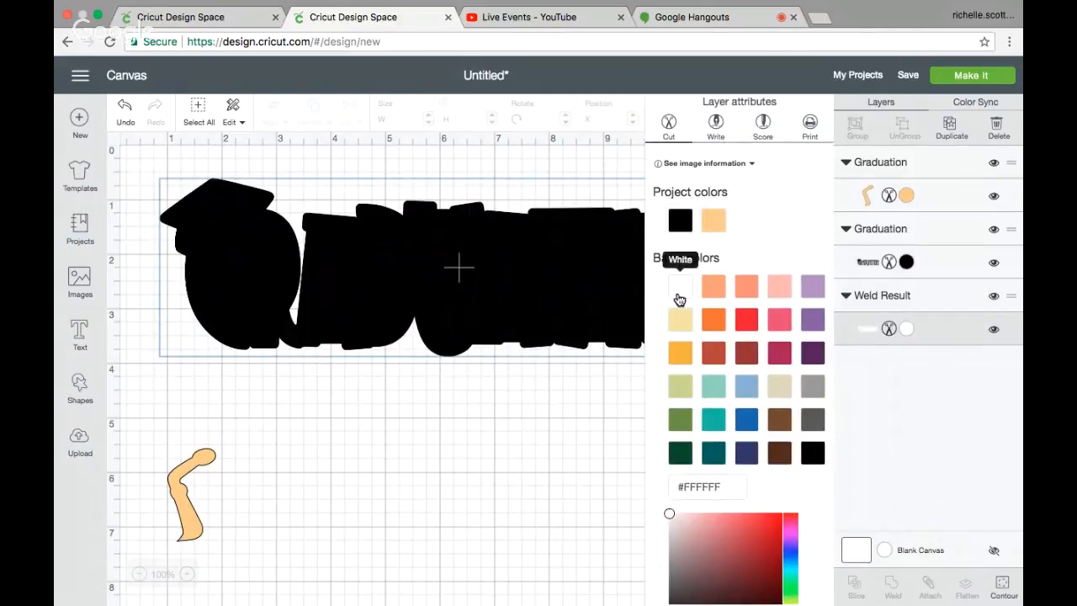
pyautogui.click(428, 488)
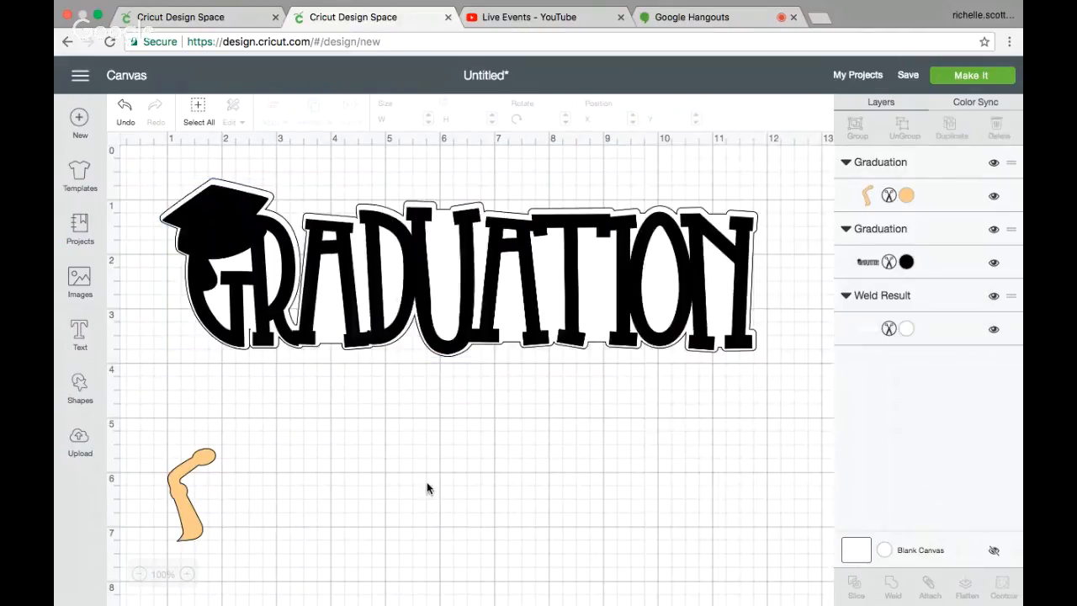
# Set the canvas background colour to black
pyautogui.click(882, 551)
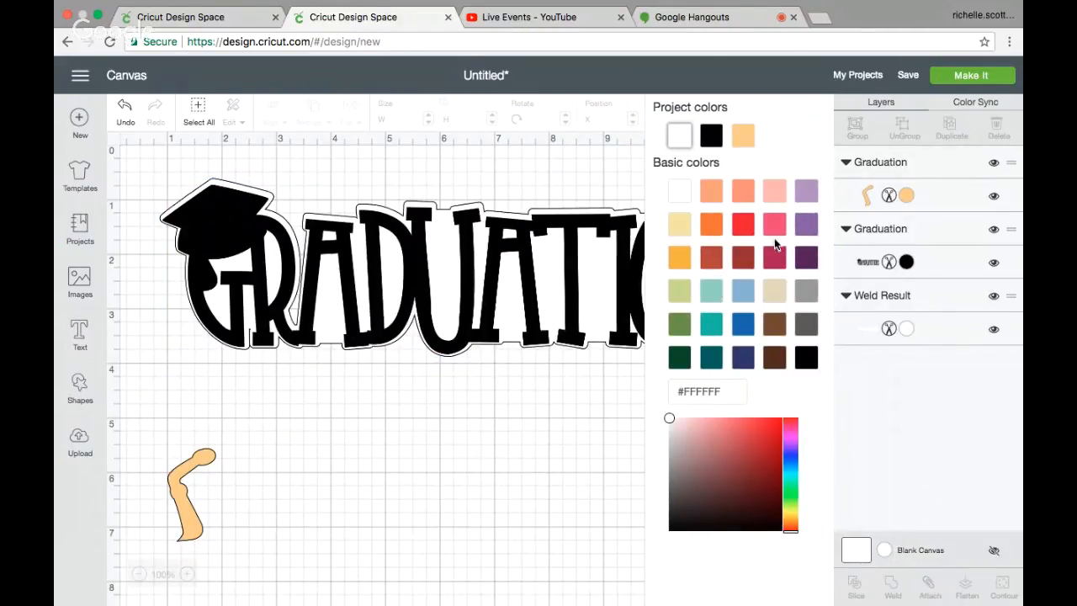
pyautogui.click(711, 134)
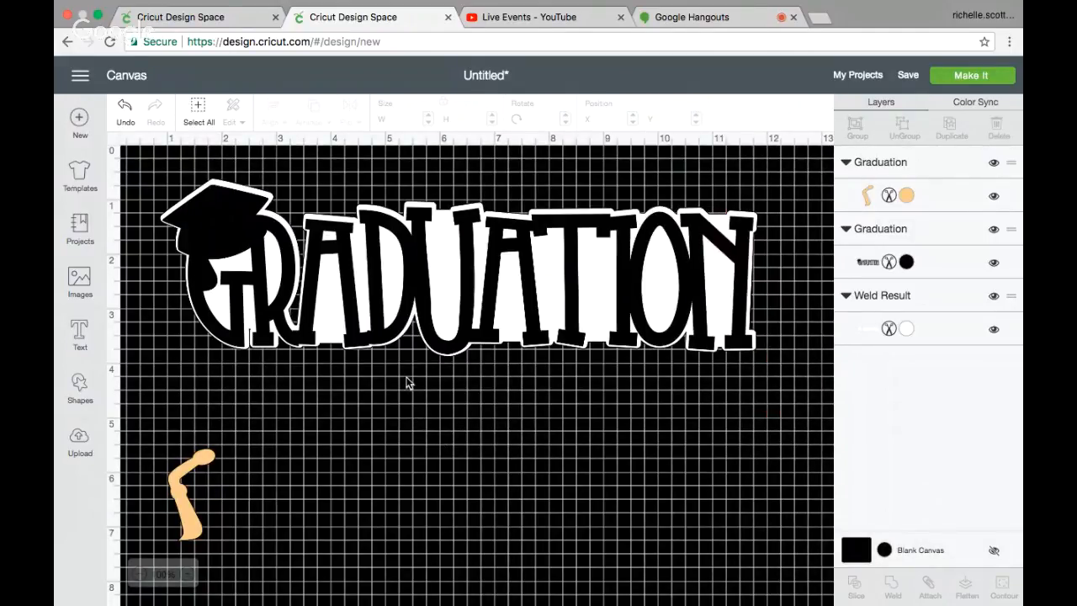
# Move the black Graduation title off the backing to the space below it and set the canvas background to white
pyautogui.moveTo(350, 291); pyautogui.dragTo(407, 497)
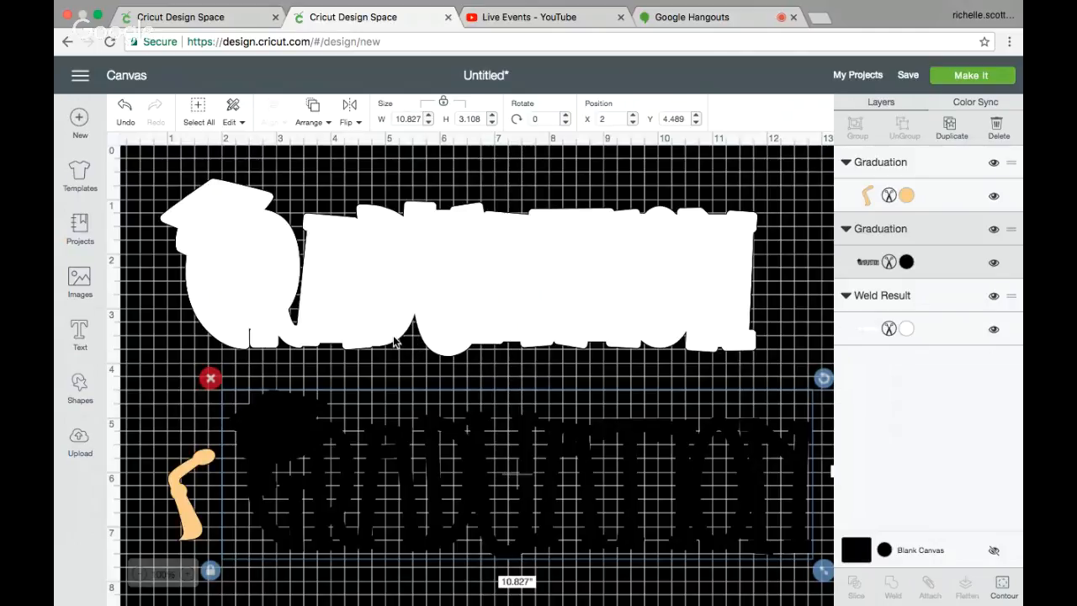
pyautogui.click(883, 549)
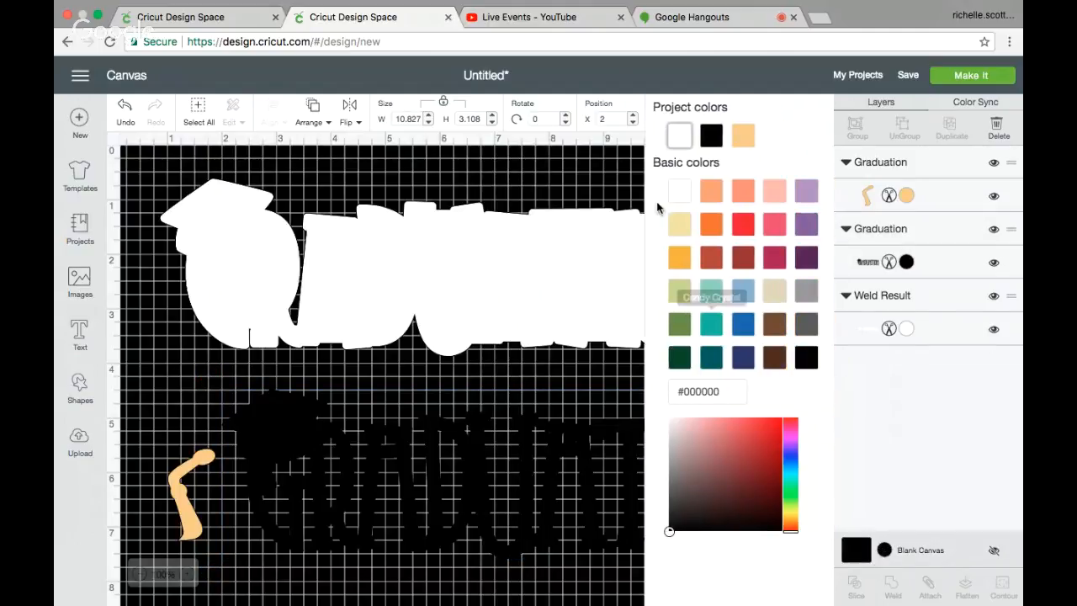
pyautogui.click(679, 193)
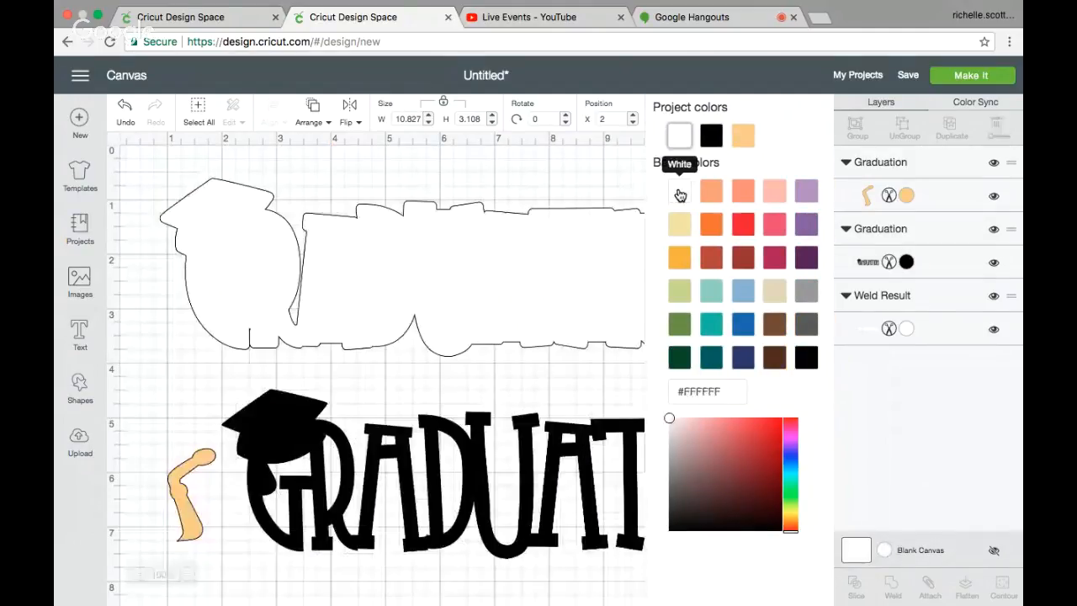
# Insert a square, unlock its proportions and shape it into a bar about 1.458" by 0.056" across the upper end of the gap after the G section
pyautogui.click(79, 387)
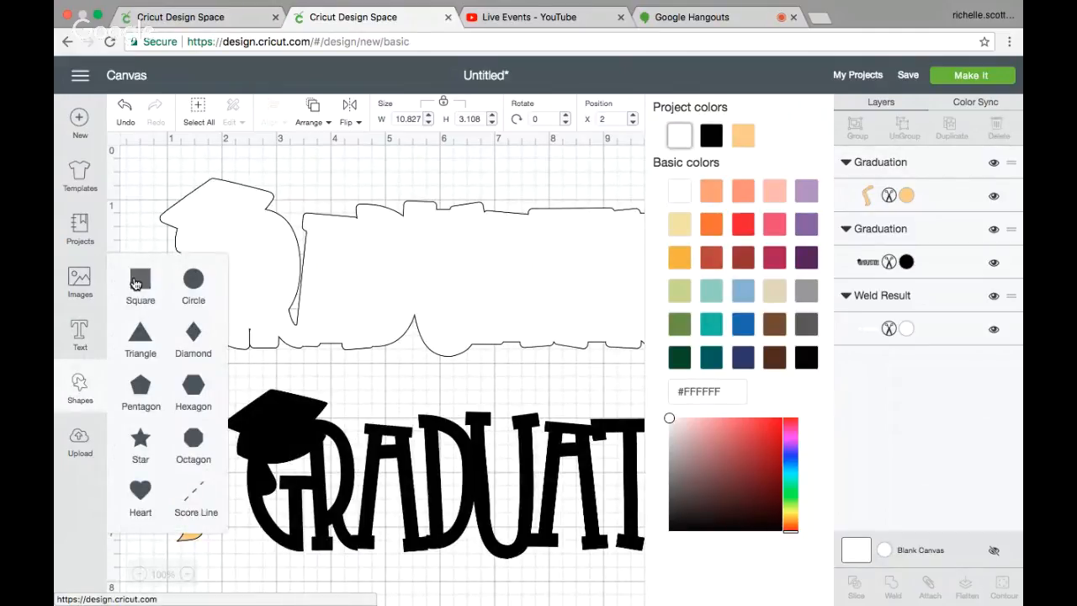
pyautogui.click(135, 283)
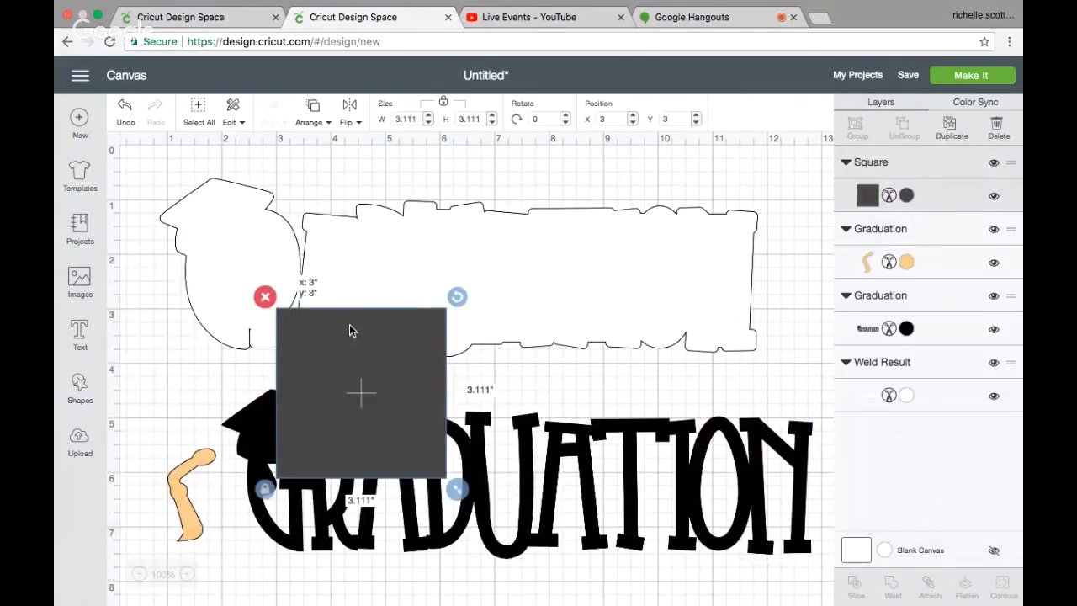
pyautogui.moveTo(349, 324); pyautogui.dragTo(396, 216)
pyautogui.click(314, 377)
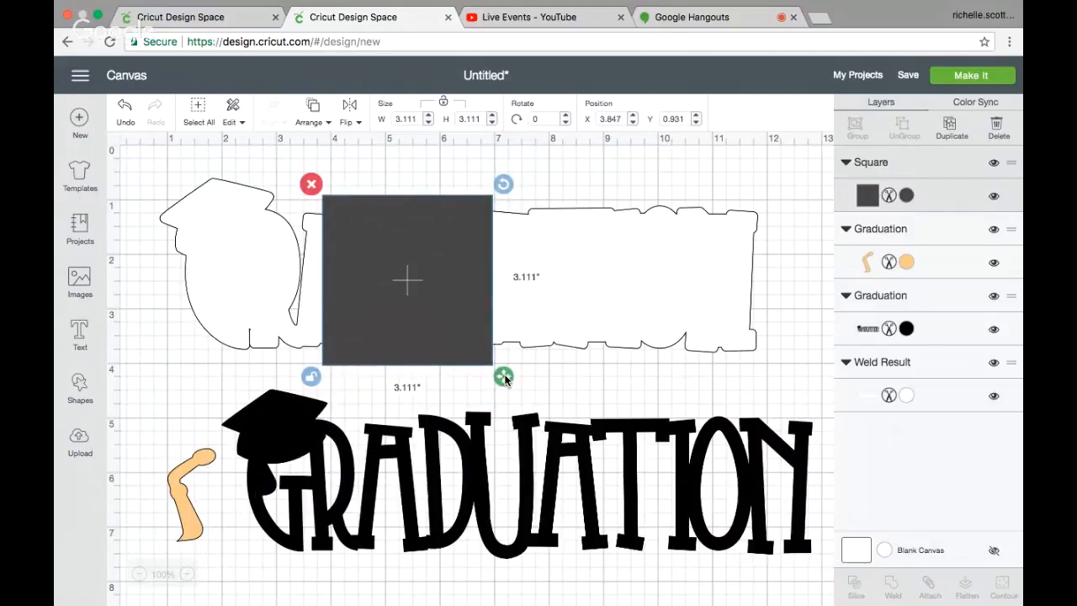
pyautogui.moveTo(505, 379); pyautogui.dragTo(308, 219)
pyautogui.click(392, 159)
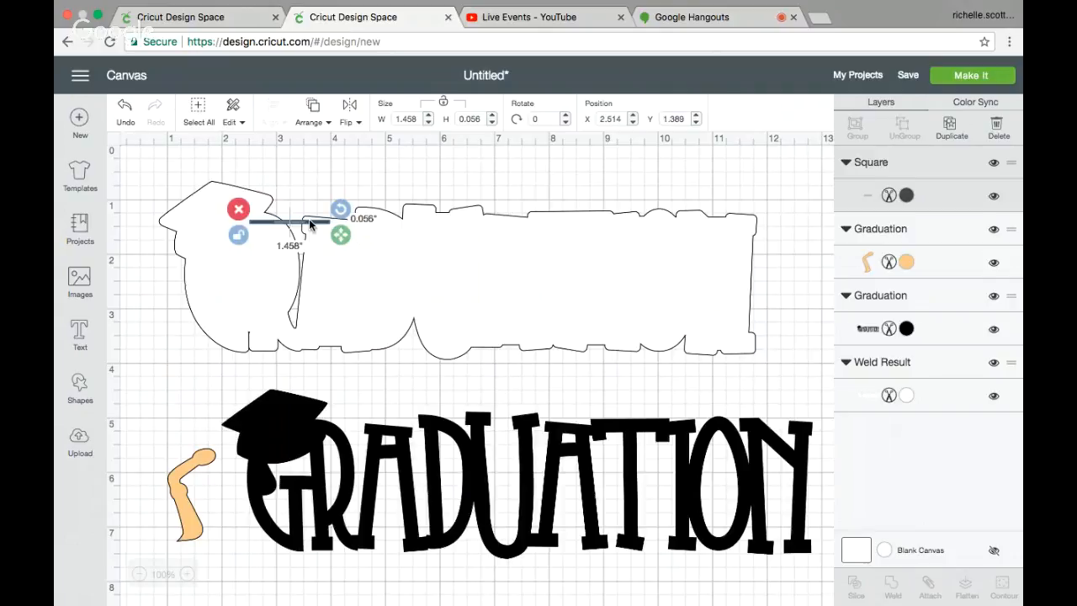
# Duplicate the bar, shrink the copy to about 0.792" by 0.03" and place it across the slit at the base of the G section
pyautogui.click(952, 126)
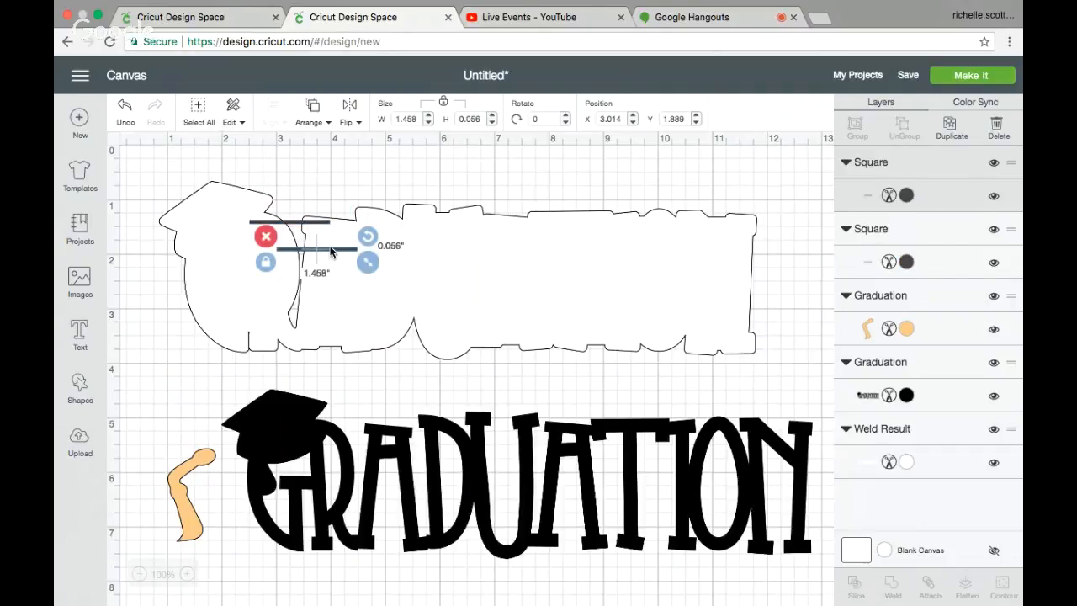
pyautogui.click(331, 251)
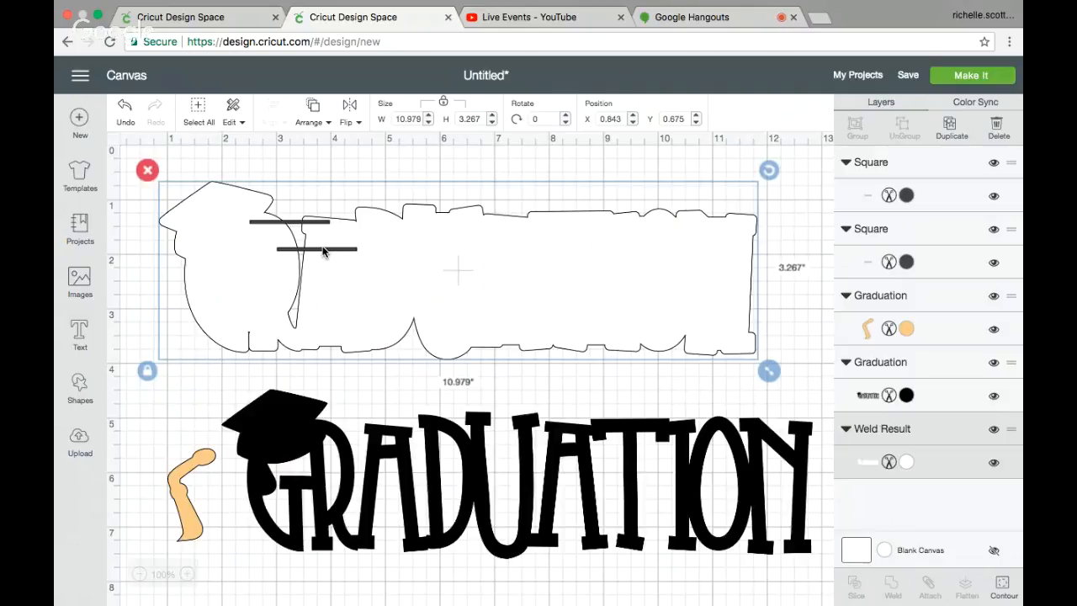
pyautogui.click(312, 250)
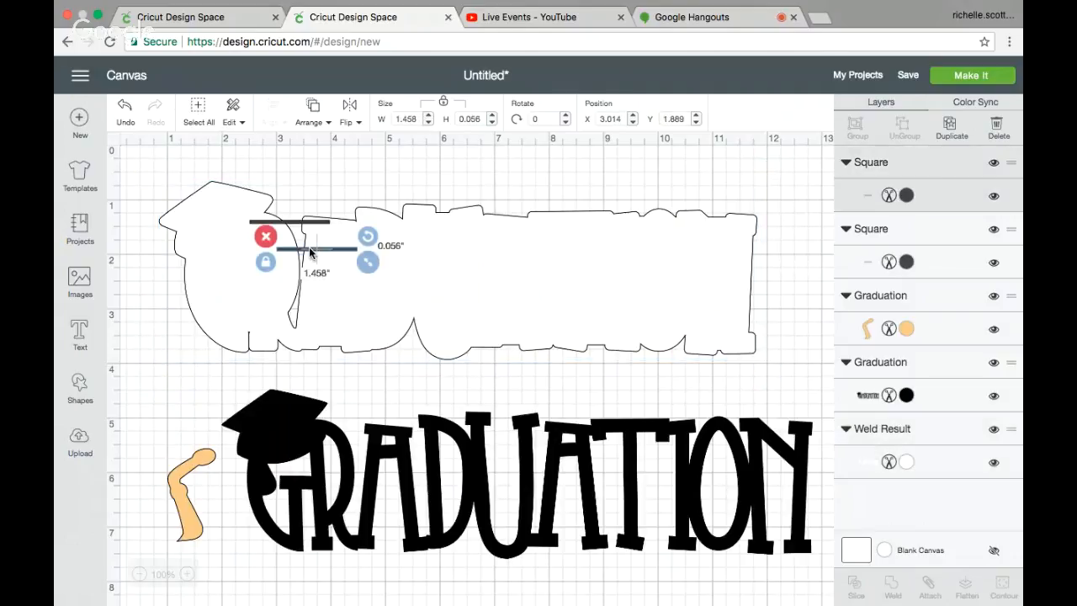
pyautogui.moveTo(308, 246); pyautogui.dragTo(277, 364)
pyautogui.click(259, 346)
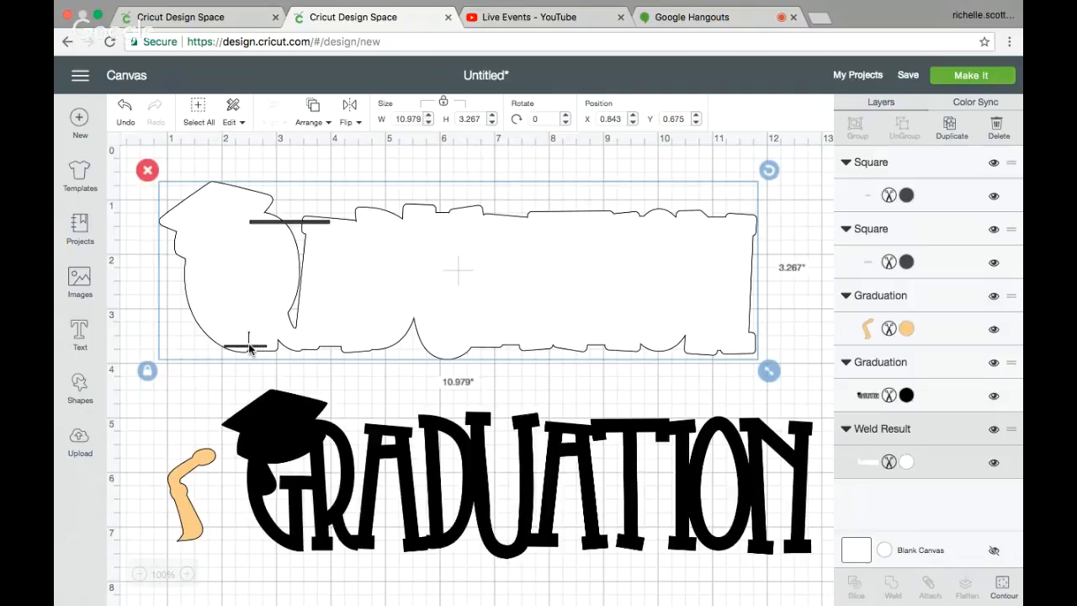
pyautogui.click(246, 353)
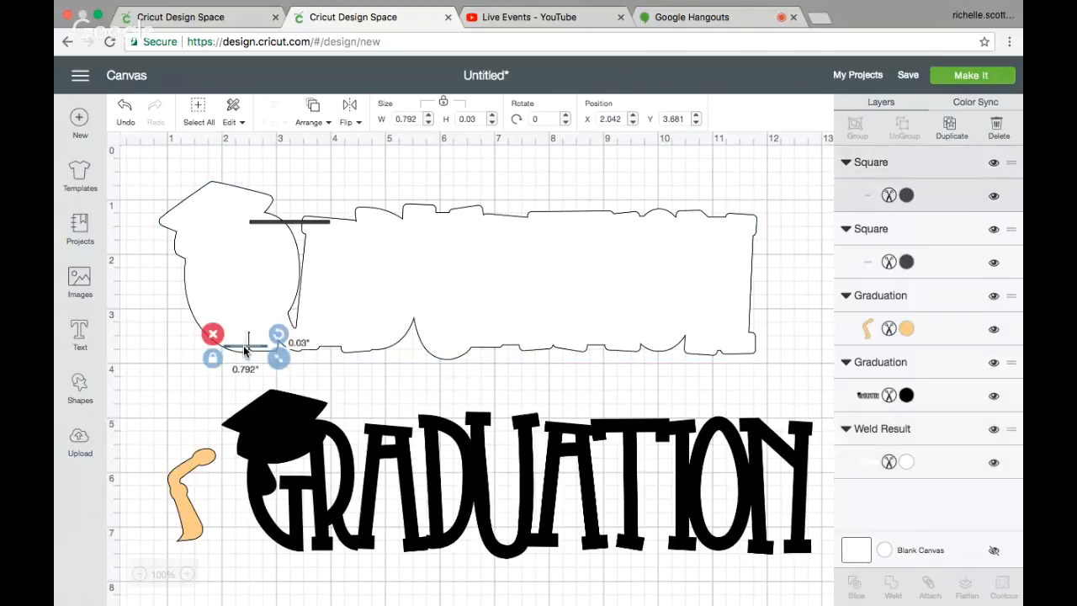
pyautogui.moveTo(244, 351); pyautogui.dragTo(250, 352)
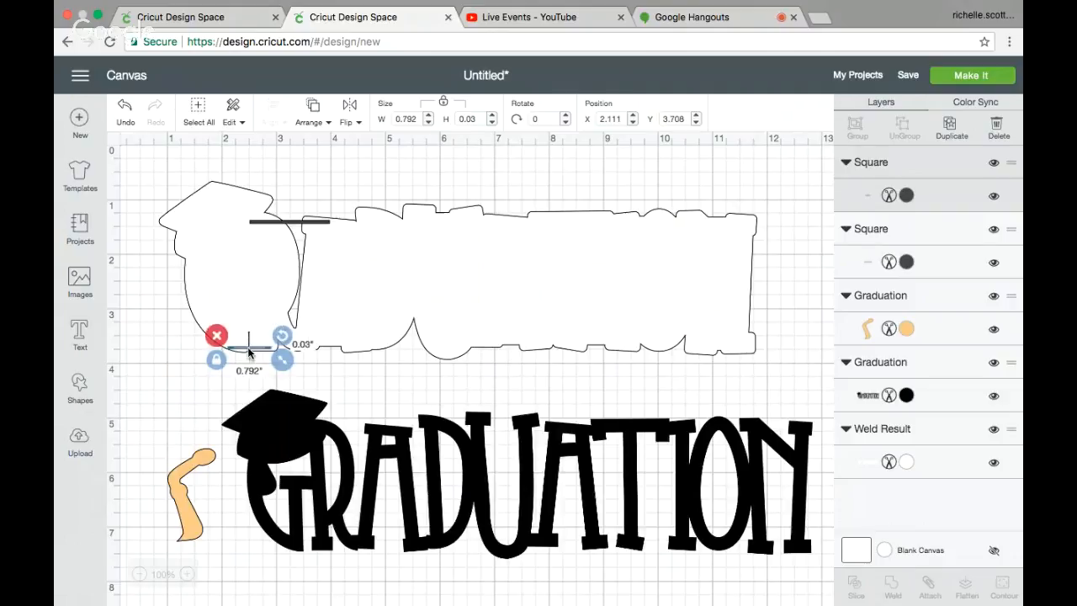
# Duplicate the short bar and place the copy across the notch between the D and U on the backing's lower edge
pyautogui.click(949, 128)
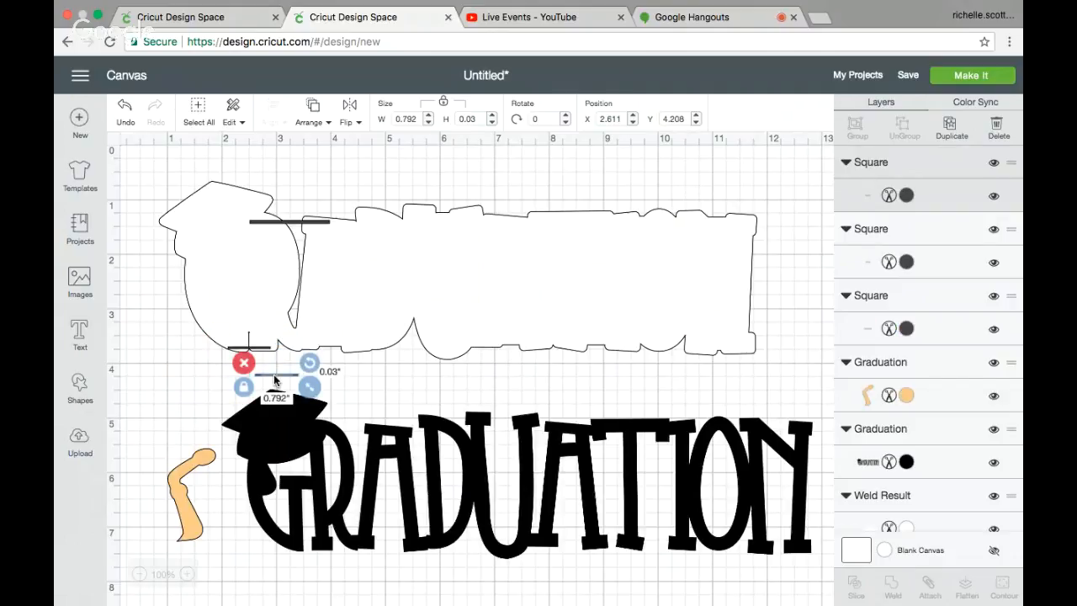
pyautogui.moveTo(275, 381); pyautogui.dragTo(406, 347)
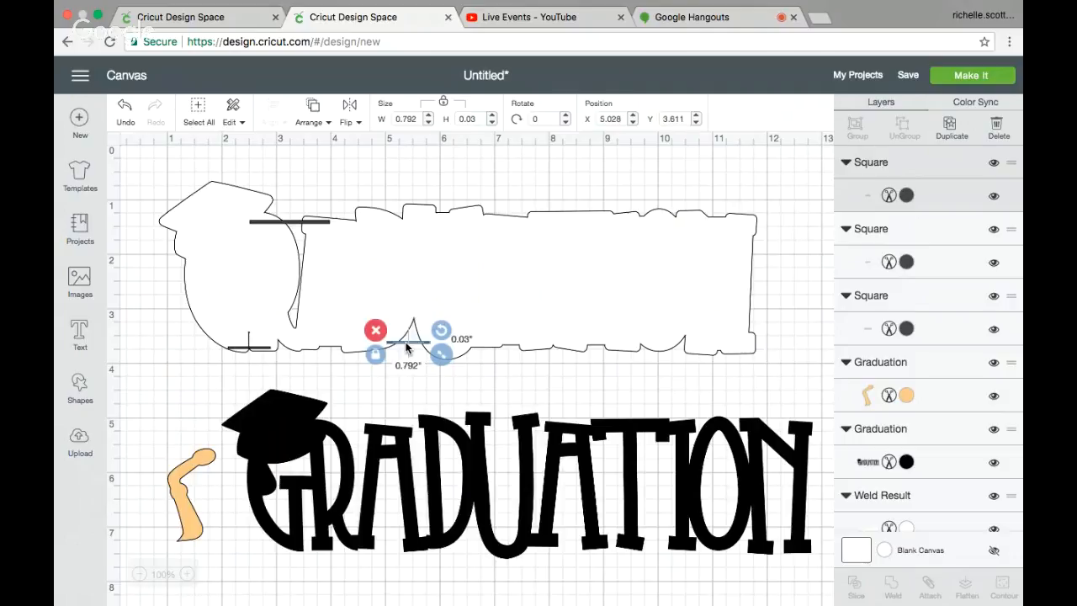
pyautogui.click(408, 376)
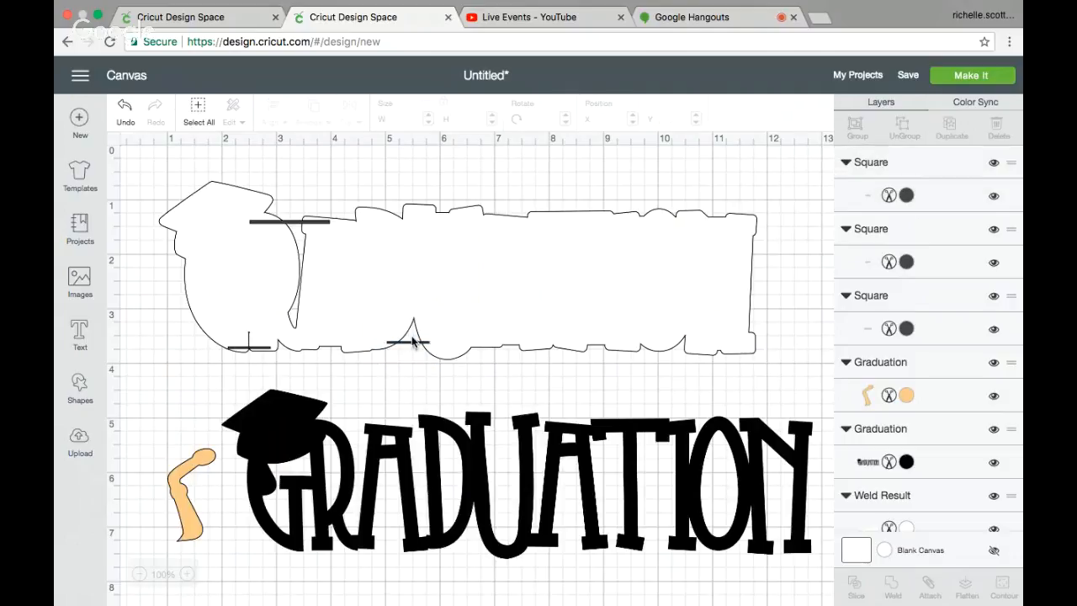
# Reposition the bar at the D–U notch slightly higher, at about X 5.014 and Y 3.569, so it bridges both sides
pyautogui.click(412, 345)
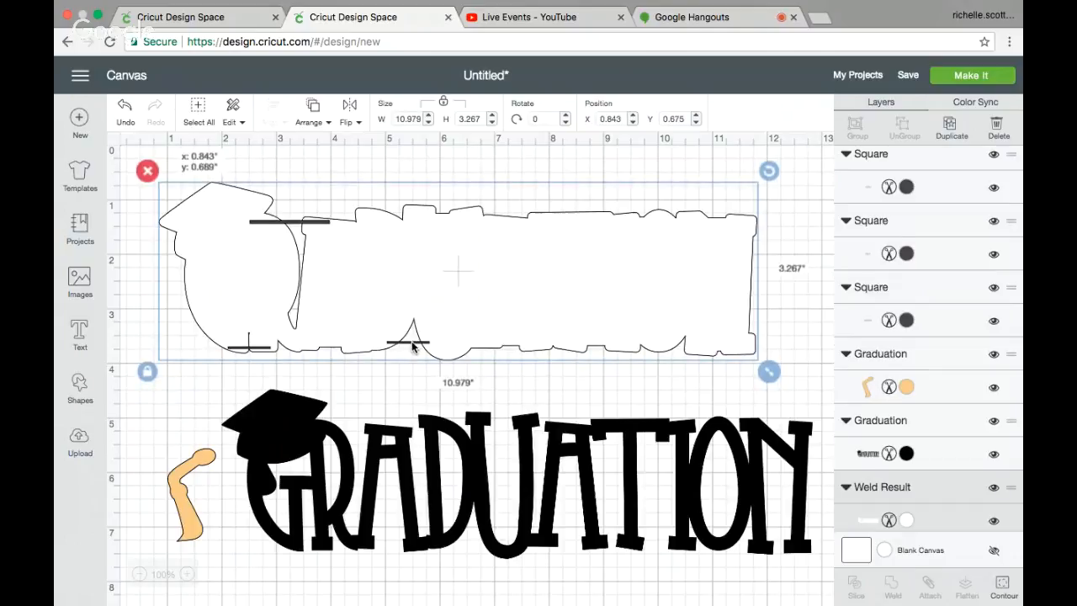
pyautogui.moveTo(413, 346); pyautogui.dragTo(412, 345)
pyautogui.click(412, 381)
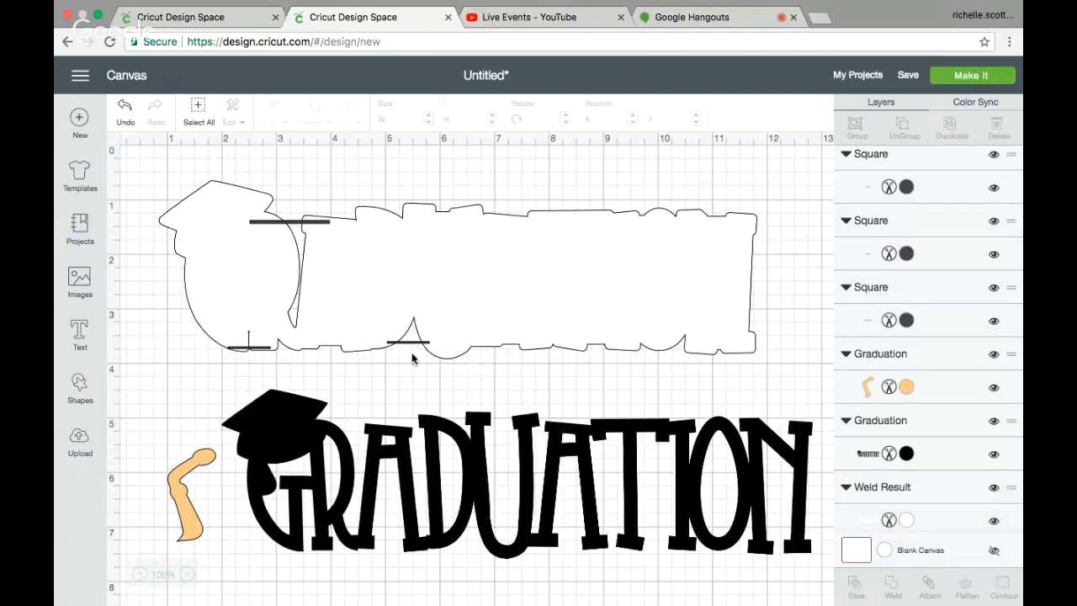
pyautogui.click(413, 344)
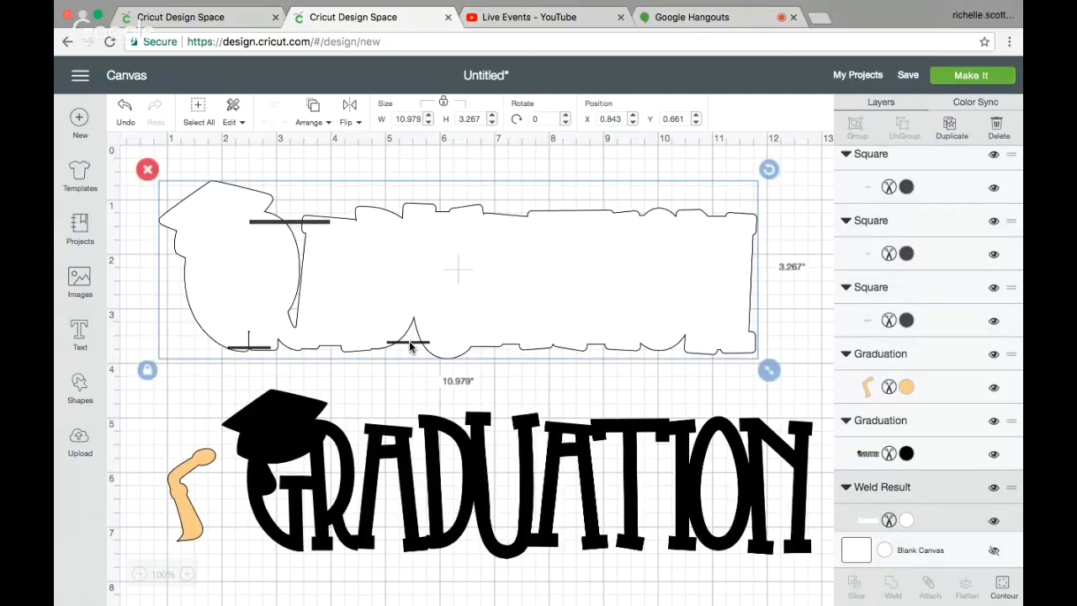
pyautogui.moveTo(410, 342); pyautogui.dragTo(410, 353)
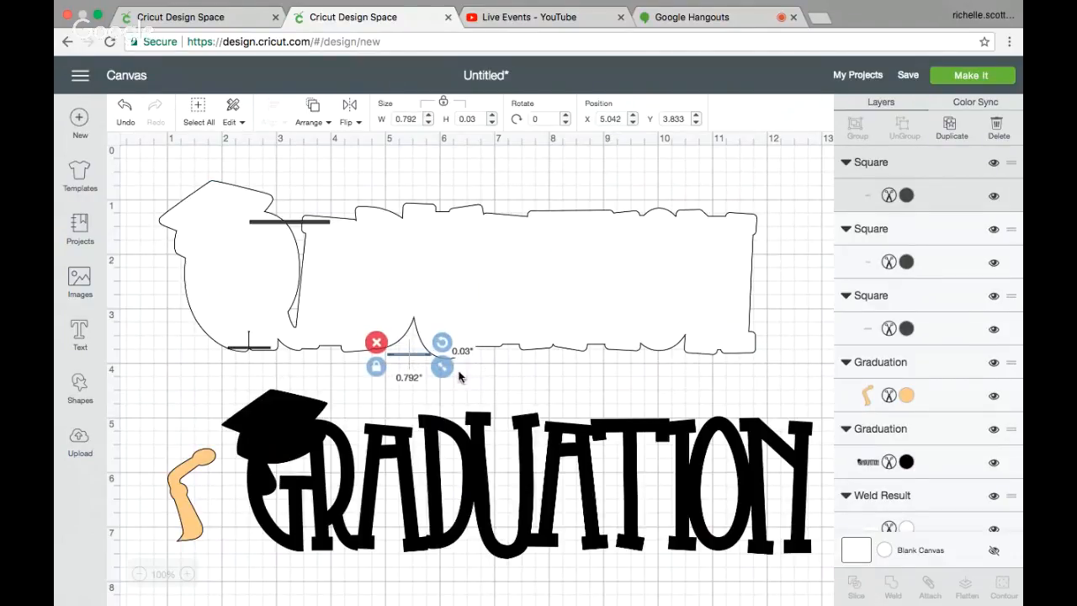
pyautogui.click(407, 357)
pyautogui.click(410, 374)
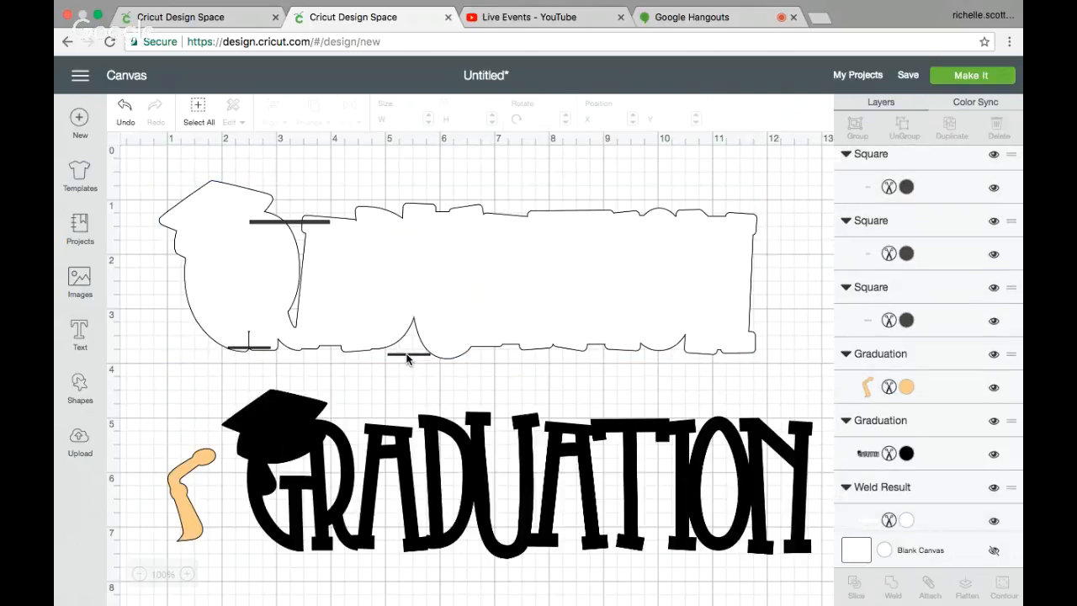
pyautogui.moveTo(407, 358); pyautogui.dragTo(404, 341)
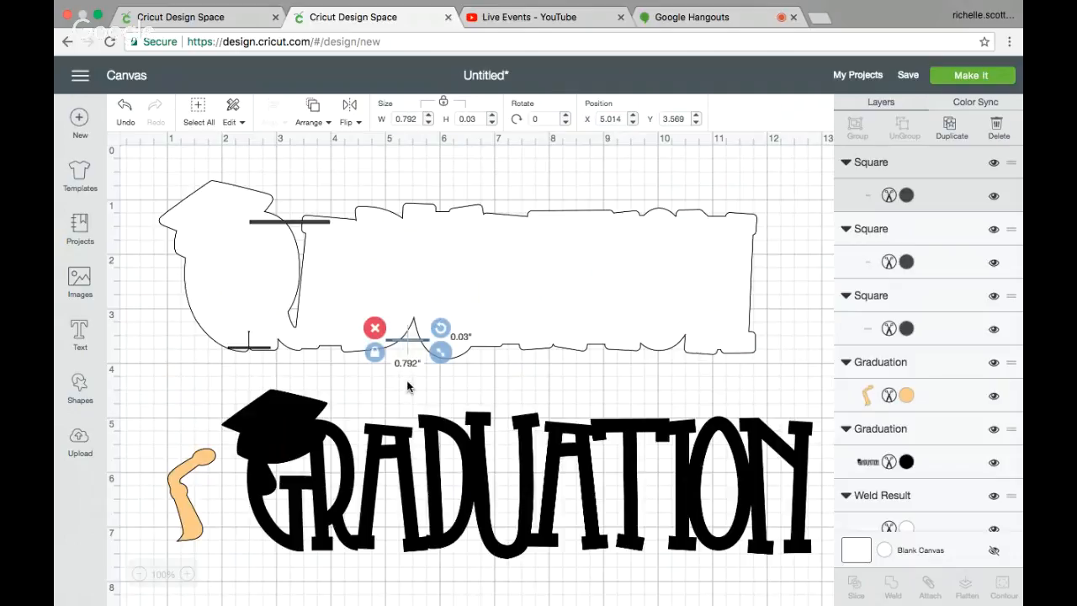
pyautogui.click(409, 385)
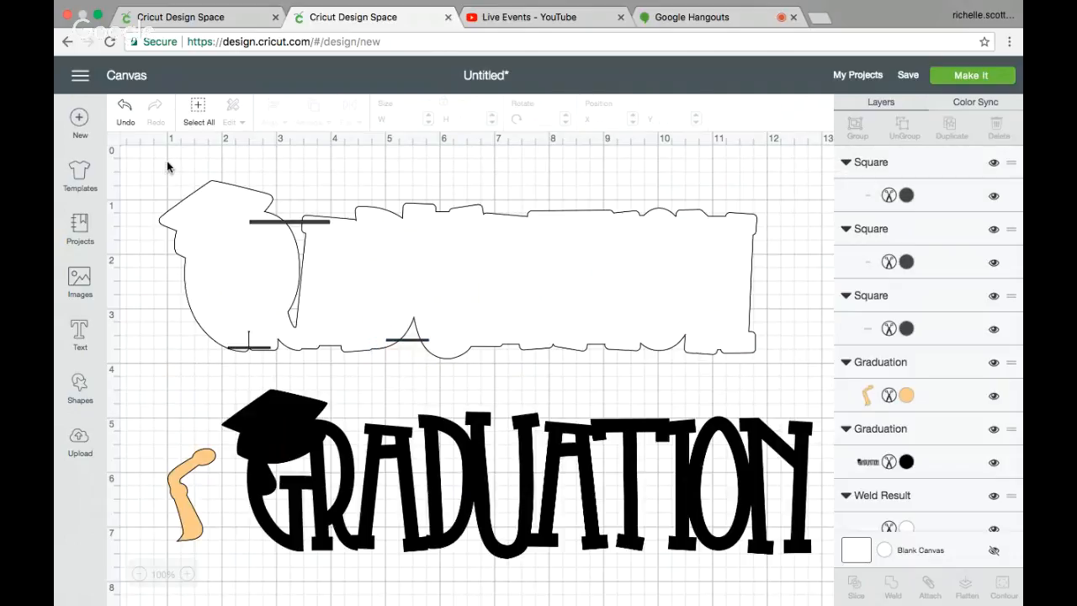
# Weld the three thin bars to the white backing and hide all contours of the welded shape
pyautogui.moveTo(167, 162); pyautogui.dragTo(772, 368)
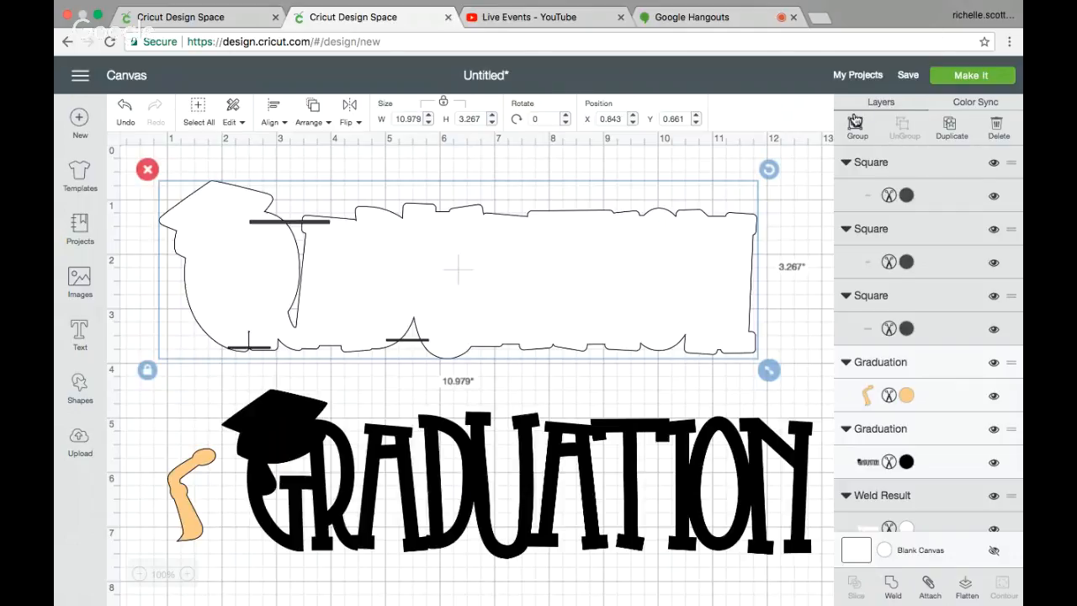
pyautogui.click(890, 581)
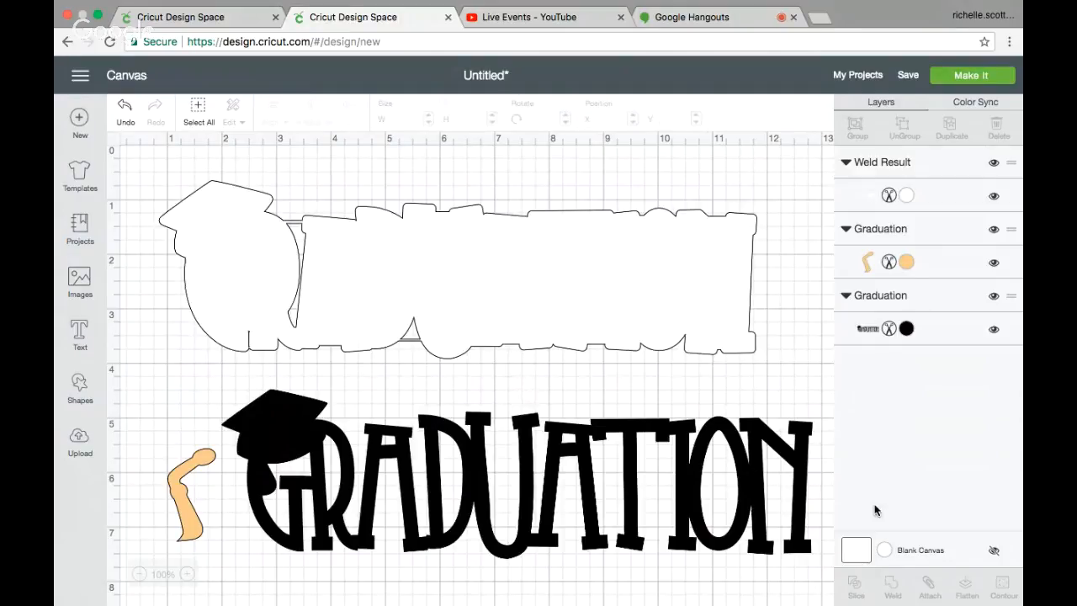
pyautogui.click(558, 280)
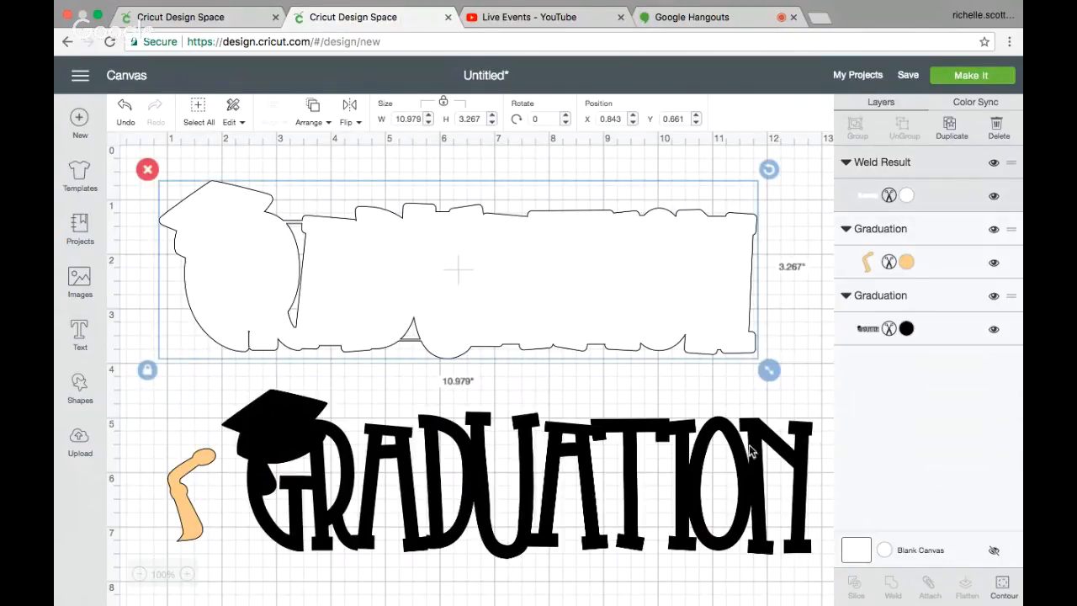
pyautogui.click(1003, 588)
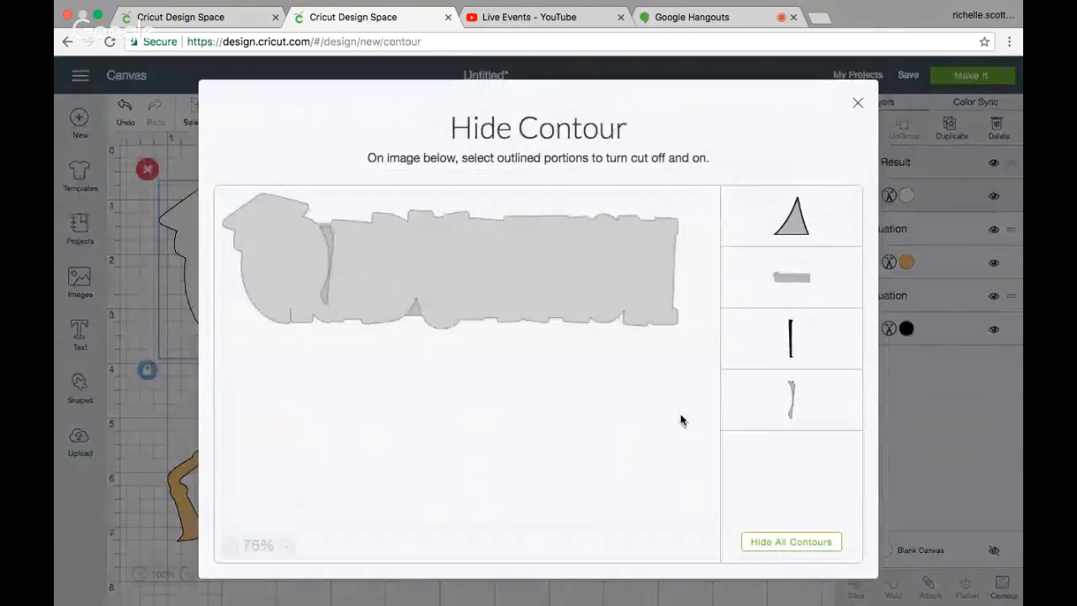
pyautogui.click(806, 543)
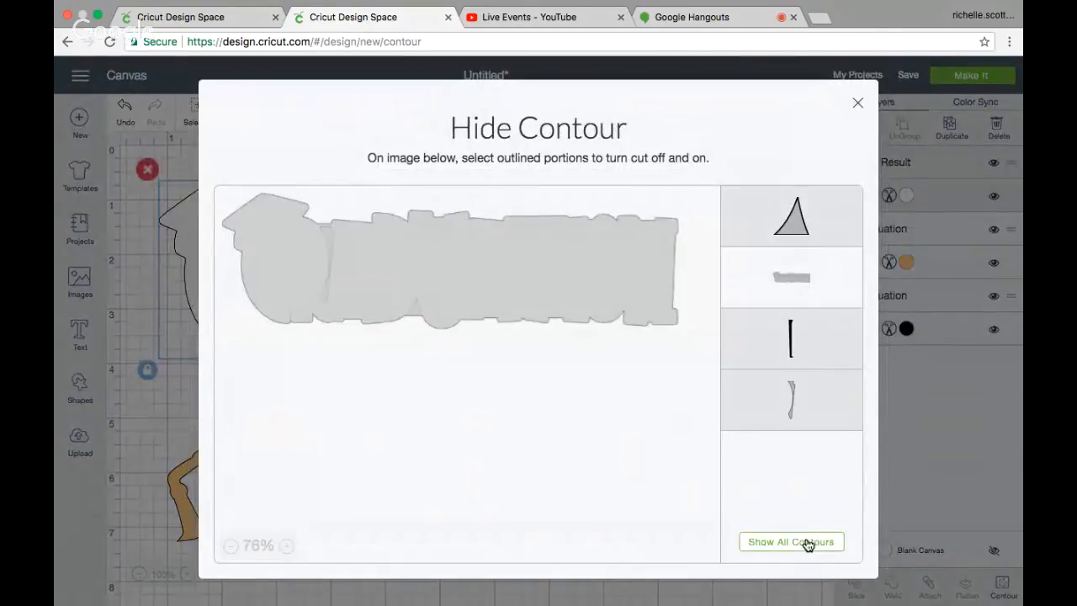
pyautogui.click(857, 105)
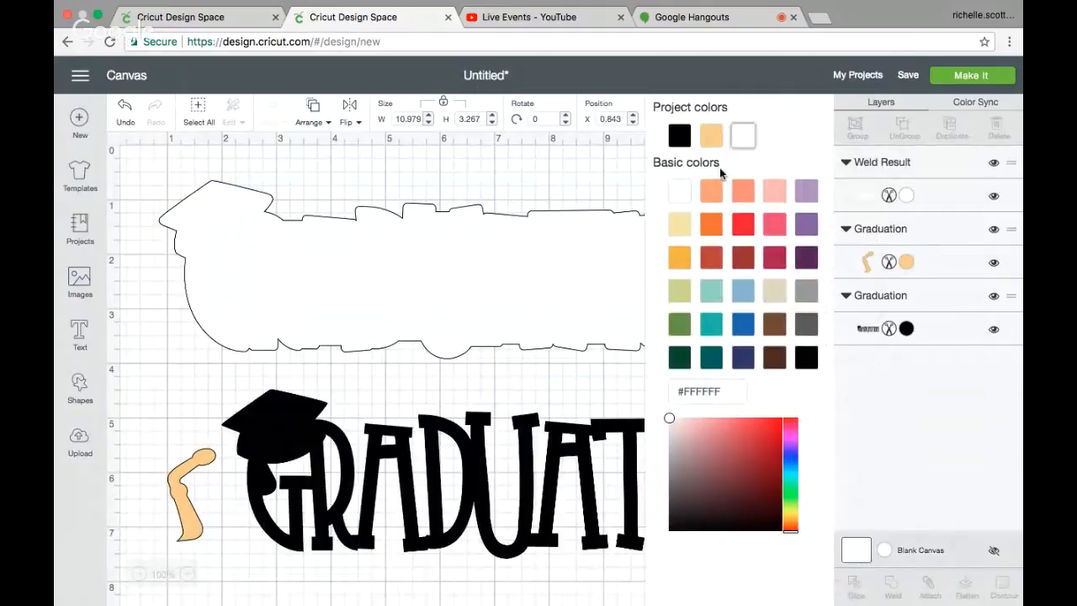
# Set the canvas color to black, and place the black Graduation title in front of the white backing with an even border around it
pyautogui.click(679, 135)
pyautogui.moveTo(493, 520); pyautogui.dragTo(433, 322)
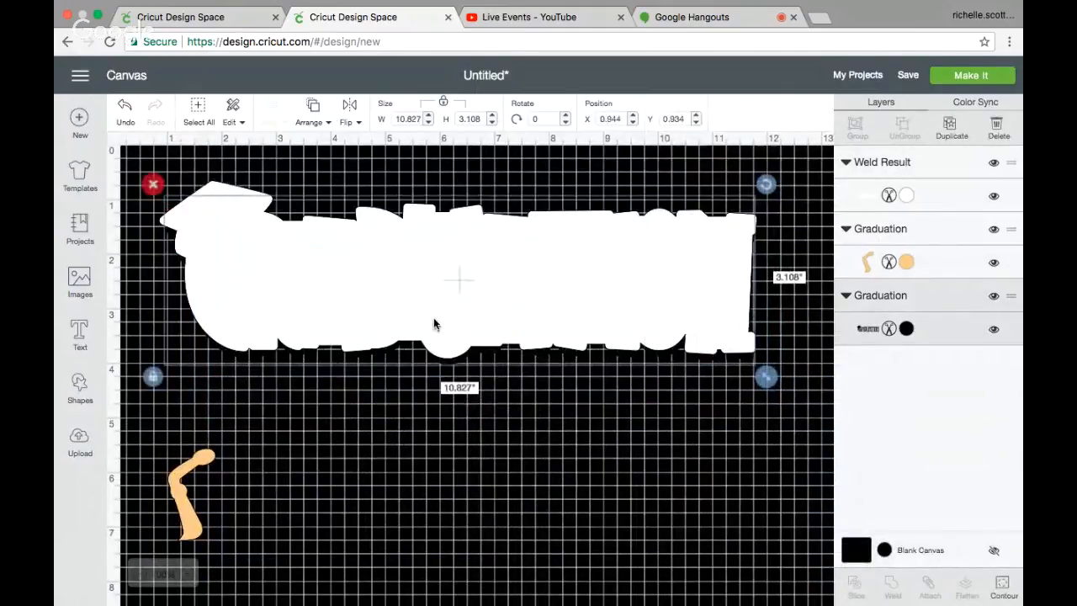
pyautogui.click(318, 118)
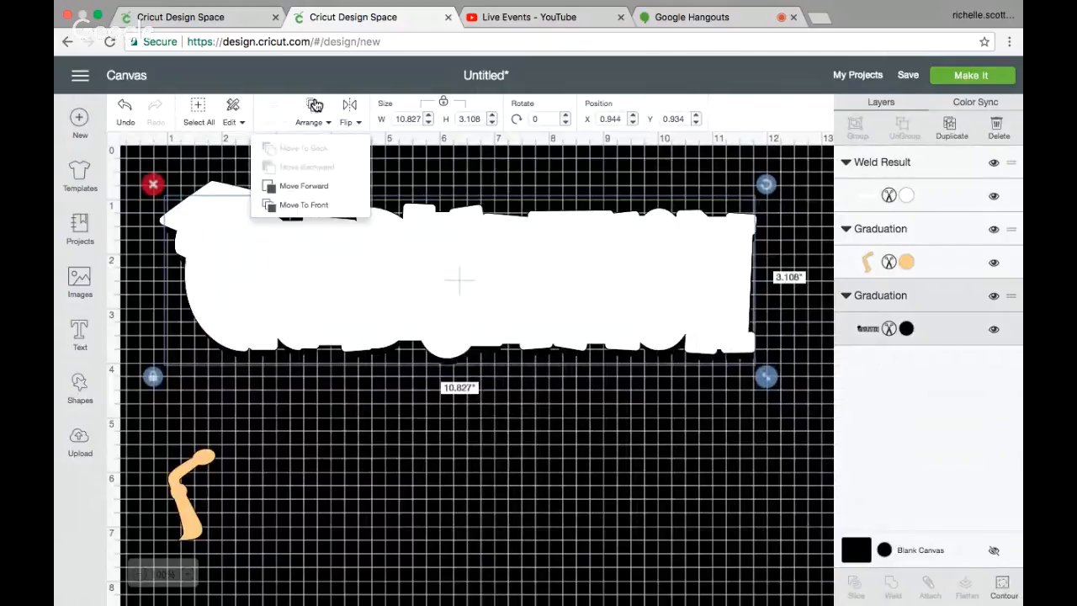
pyautogui.click(305, 205)
pyautogui.moveTo(333, 276); pyautogui.dragTo(328, 268)
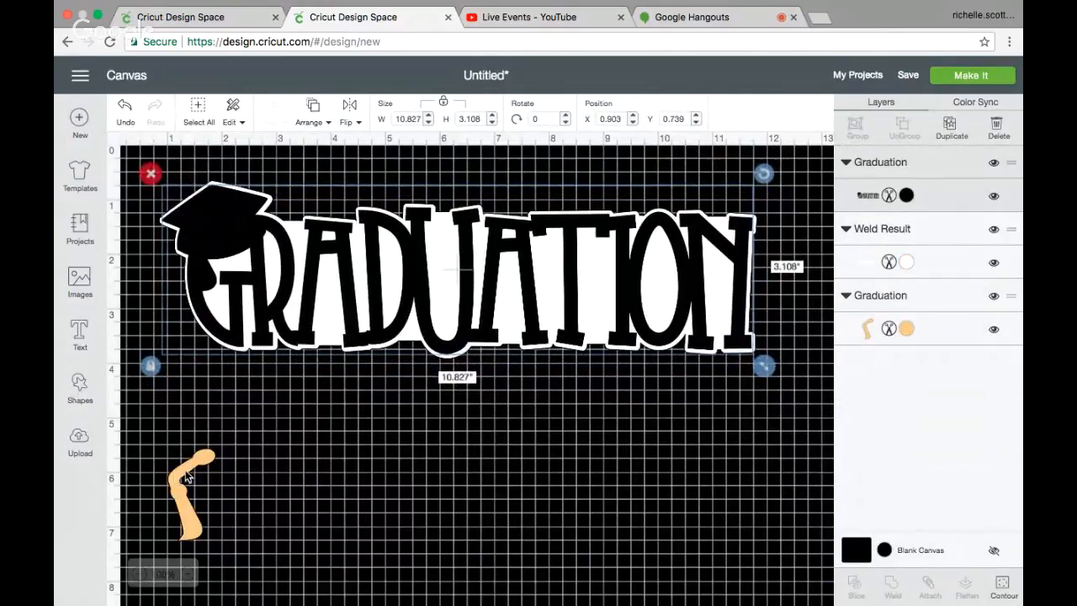
# Bring the tan tassel to the front and position it on the graduation cap, at about X 1.145 and Y 1.097
pyautogui.moveTo(176, 478); pyautogui.dragTo(205, 217)
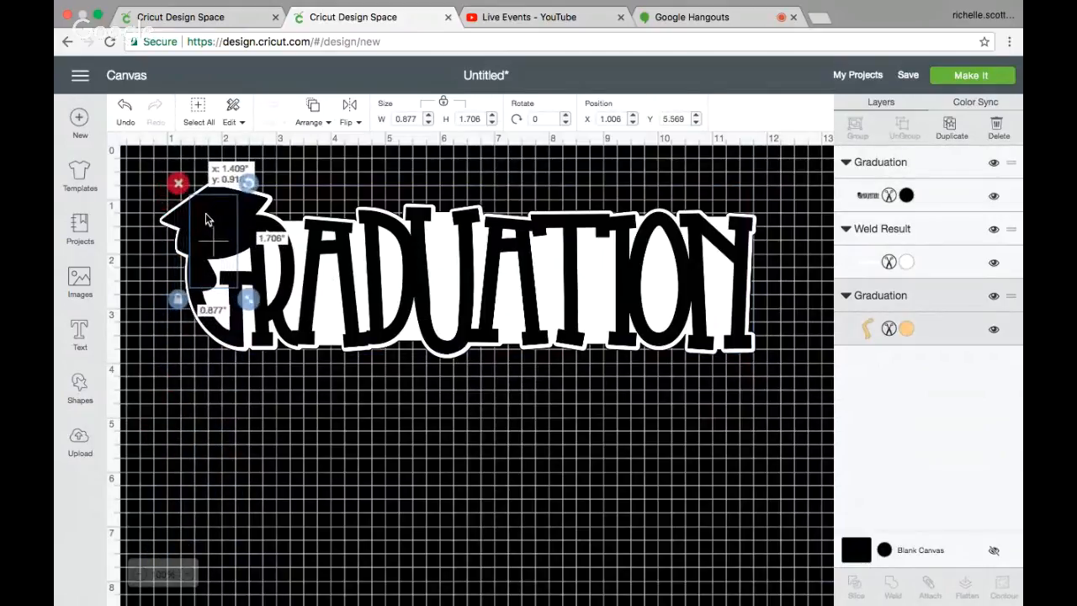
pyautogui.click(315, 102)
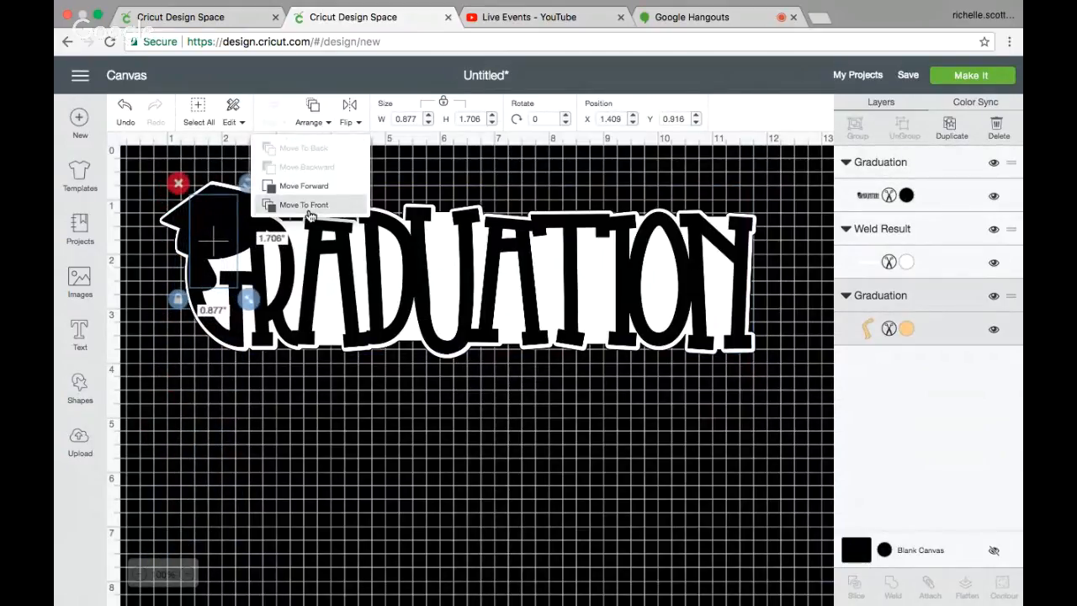
pyautogui.click(306, 206)
pyautogui.moveTo(209, 214); pyautogui.dragTo(195, 223)
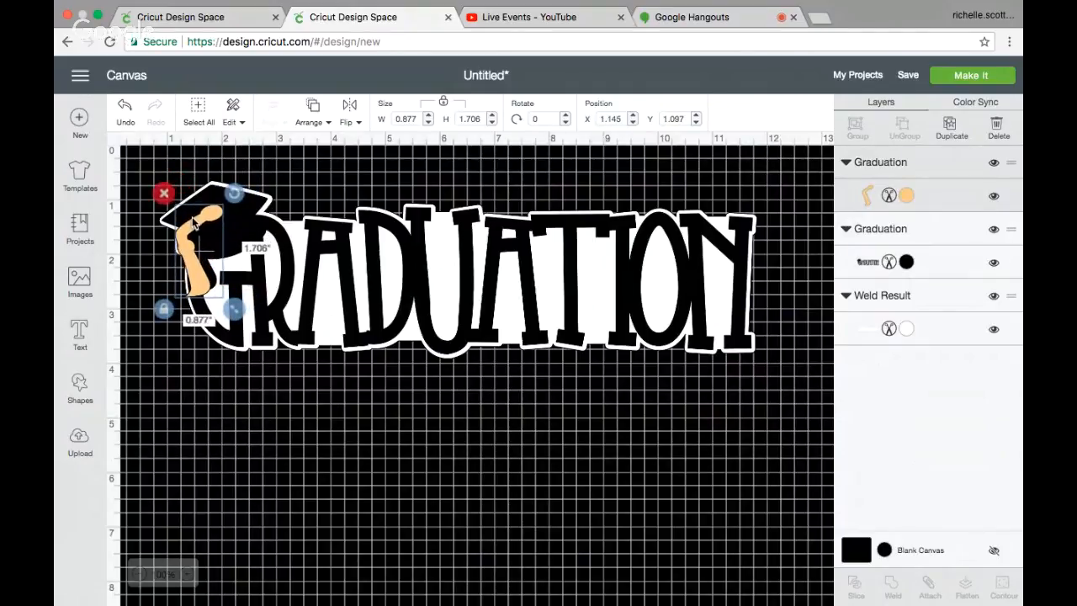
pyautogui.click(317, 390)
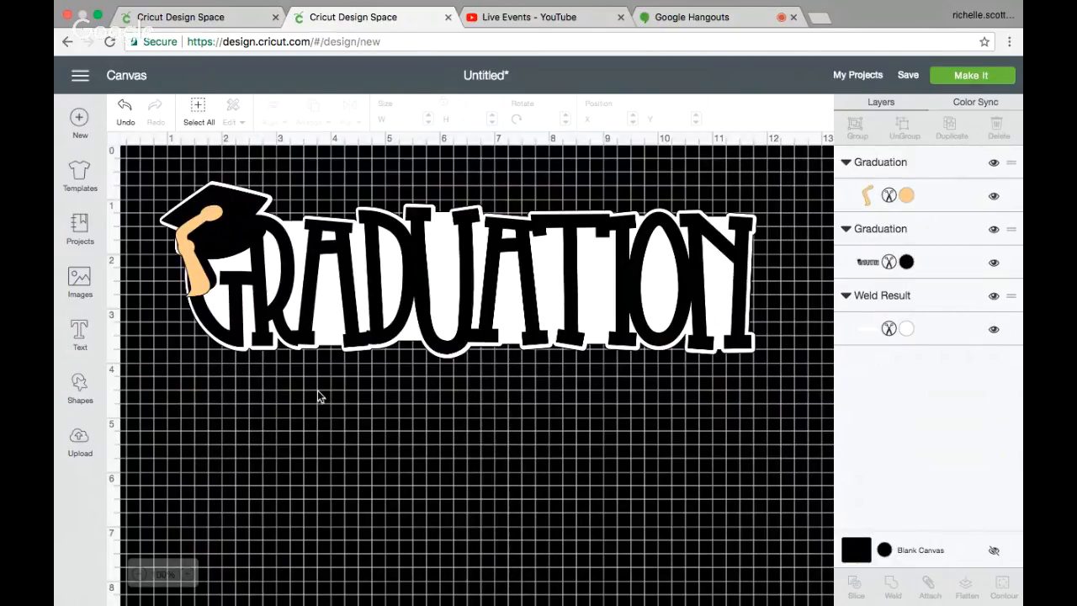
# Nudge the black title over the white backing to even out the border, ending at X 0.903 and Y 0.739
pyautogui.click(307, 300)
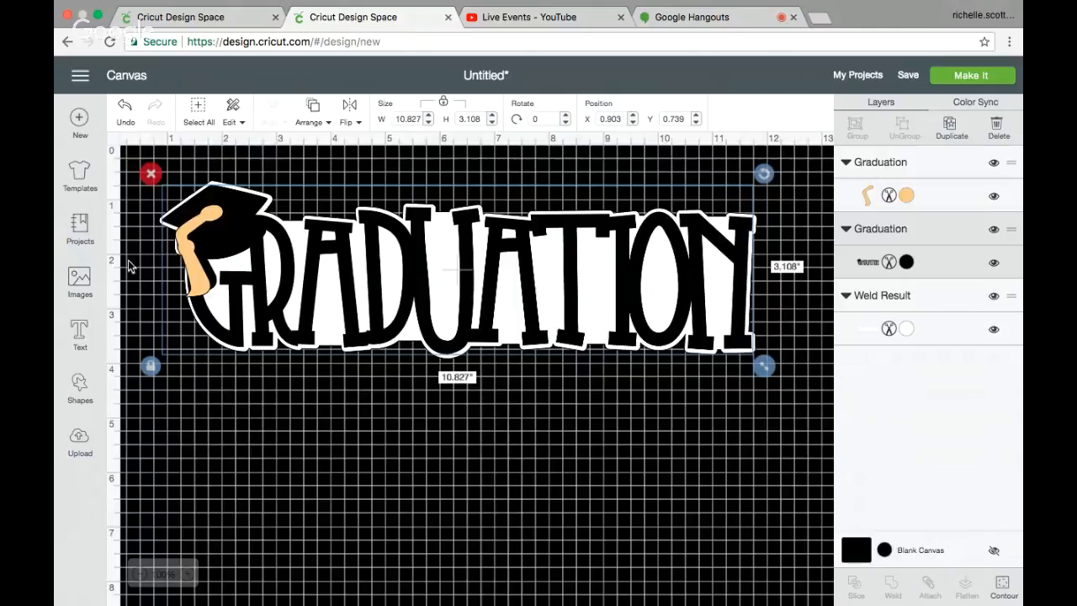
pyautogui.click(243, 406)
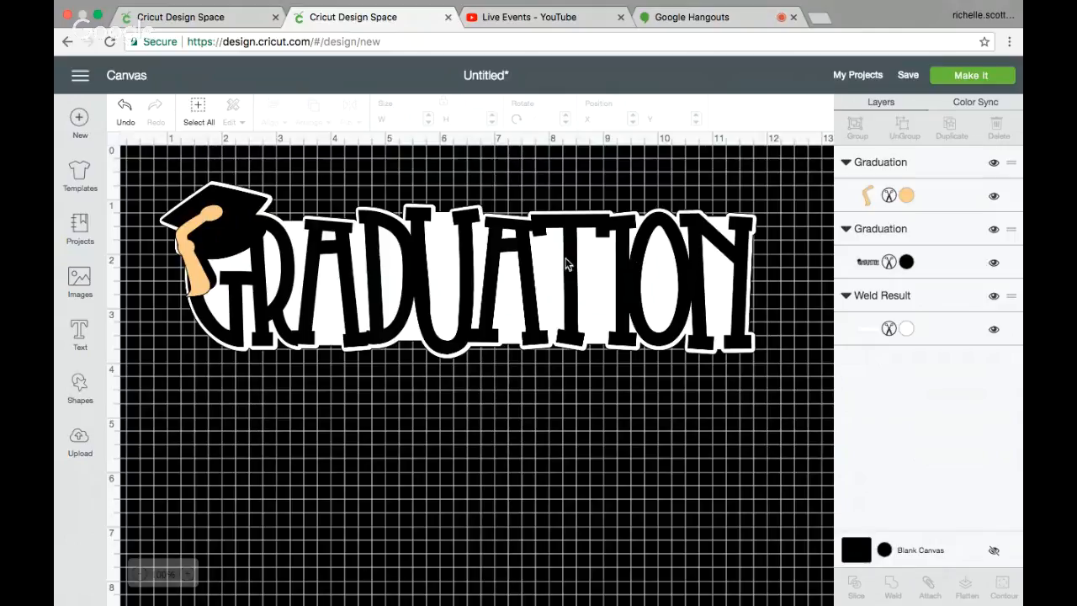
pyautogui.click(565, 264)
pyautogui.click(566, 265)
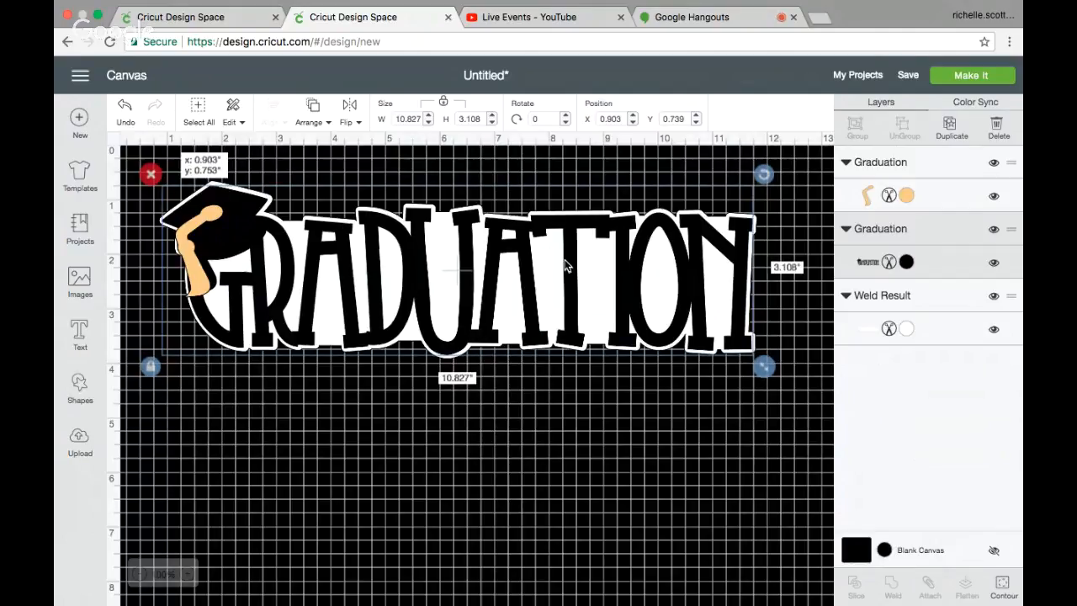
pyautogui.moveTo(566, 265); pyautogui.dragTo(566, 264)
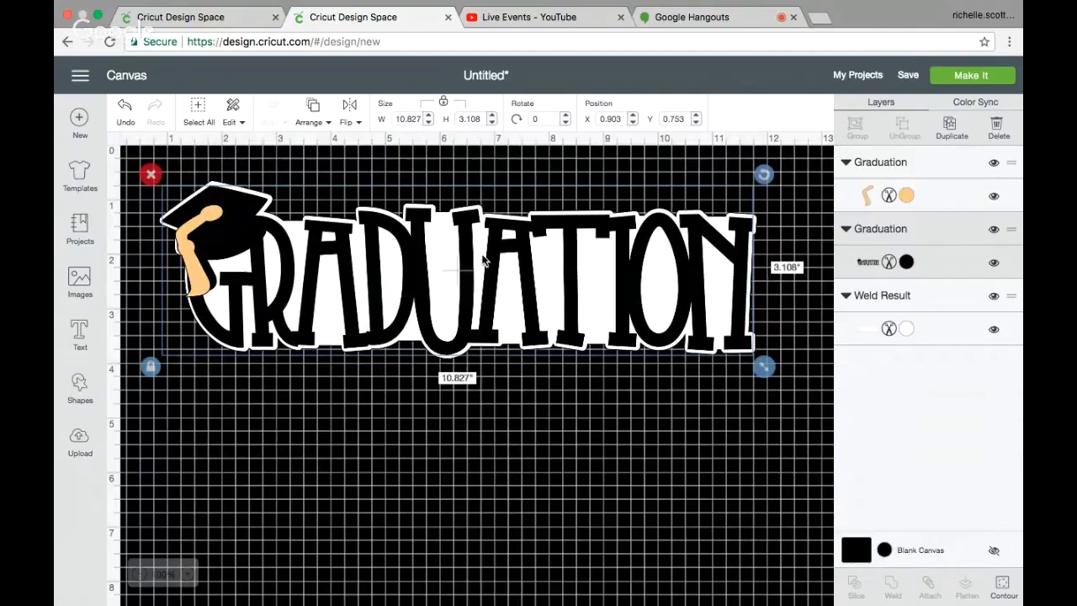
pyautogui.moveTo(472, 258); pyautogui.dragTo(472, 258)
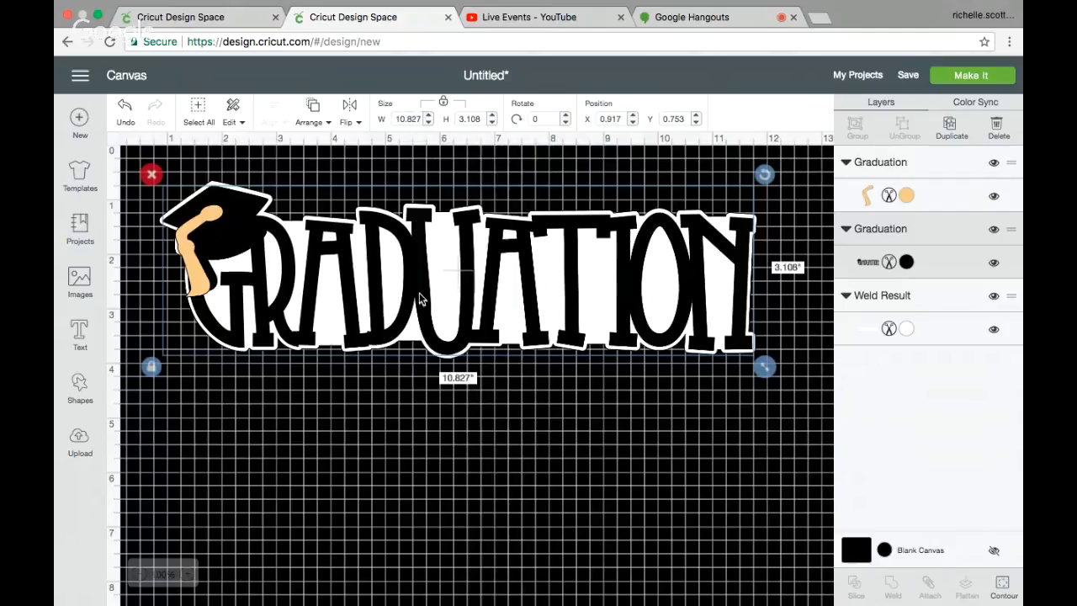
pyautogui.moveTo(421, 299)
pyautogui.mouseDown()
pyautogui.moveTo(419, 308)
pyautogui.moveTo(420, 295)
pyautogui.mouseUp()
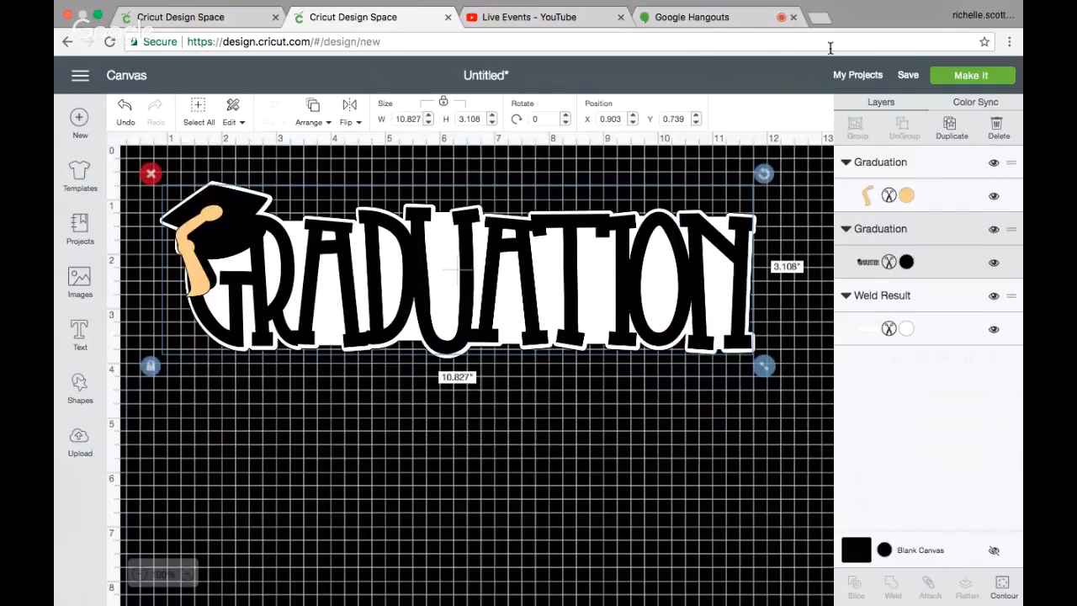
# Find the saved Graduation Day project among your own projects and open it for customizing, replacing the unsaved canvas
pyautogui.click(843, 80)
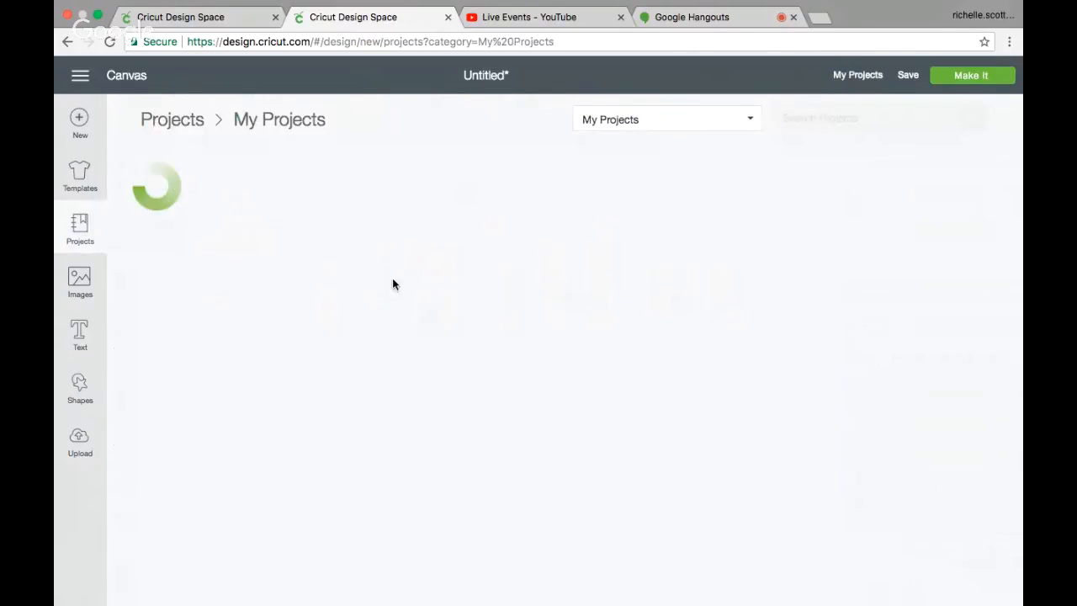
pyautogui.scroll(-4, 393, 304)
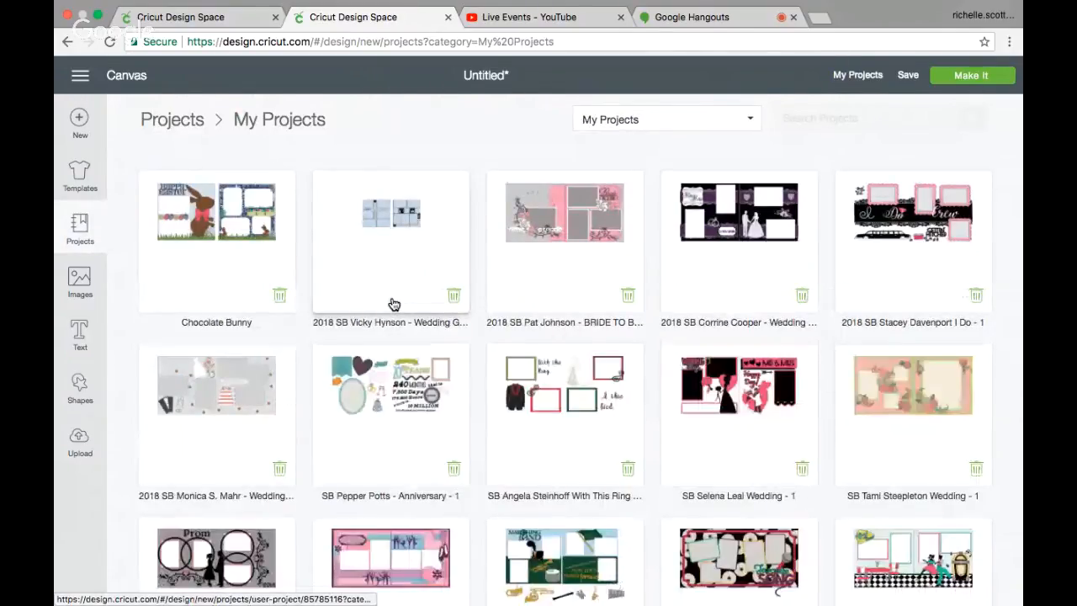
pyautogui.scroll(-15, 393, 304)
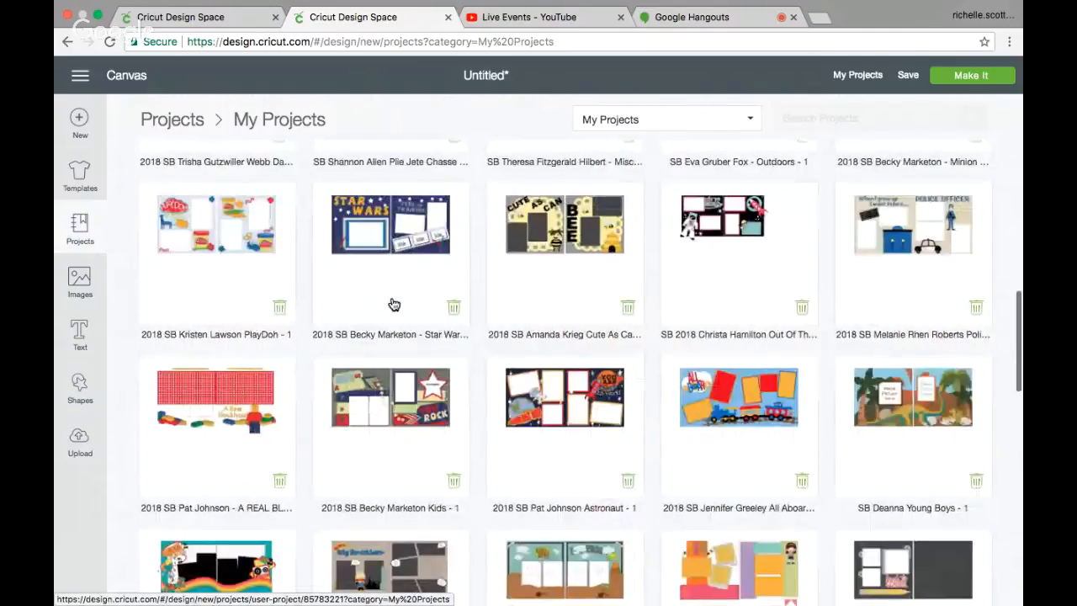
pyautogui.scroll(-8, 393, 304)
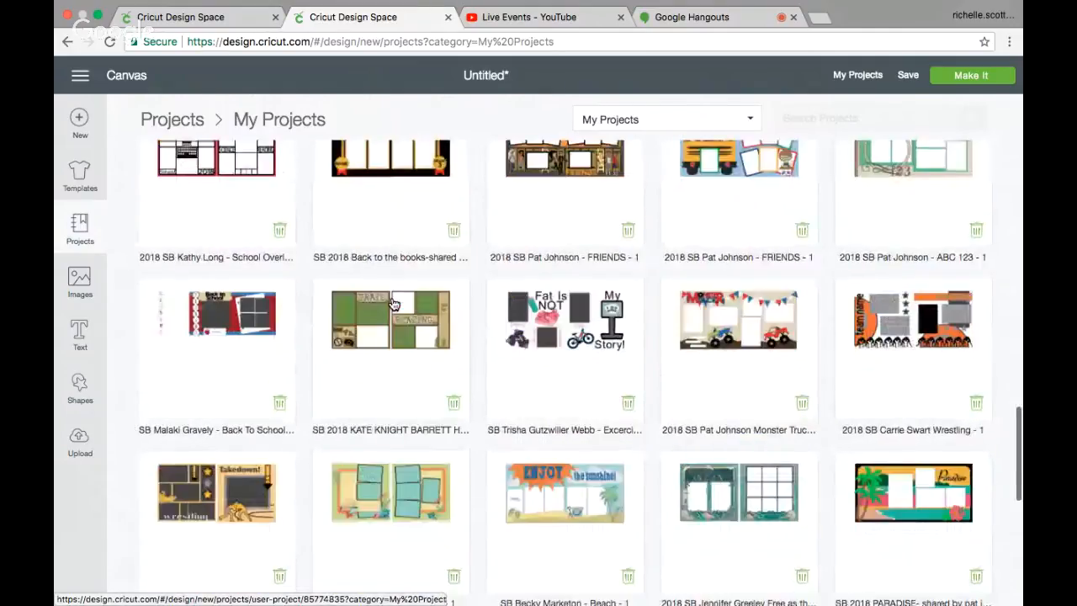
pyautogui.scroll(-8, 393, 304)
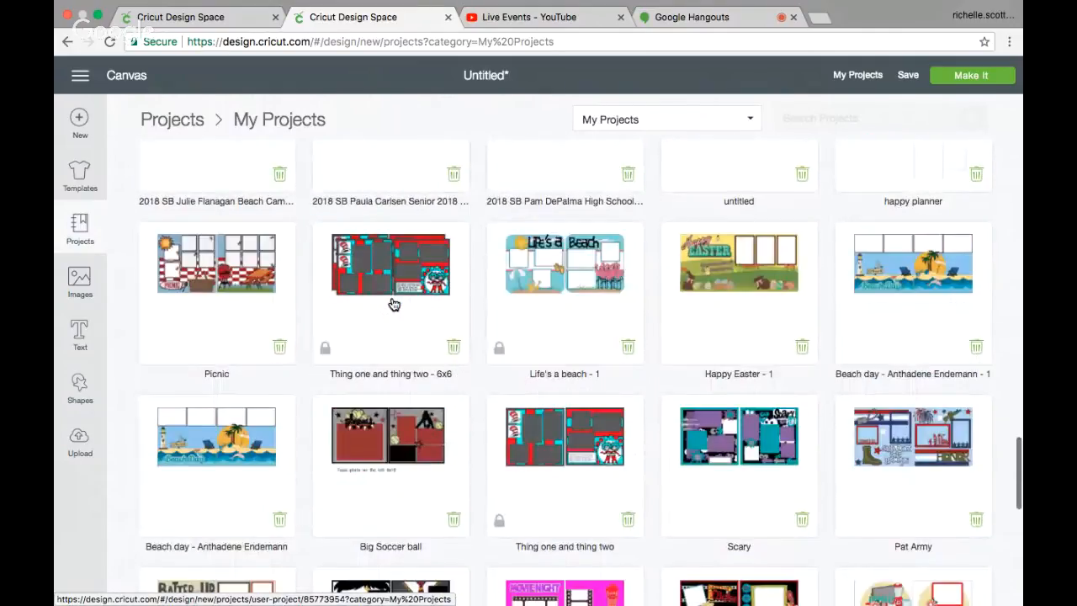
pyautogui.scroll(-6, 393, 304)
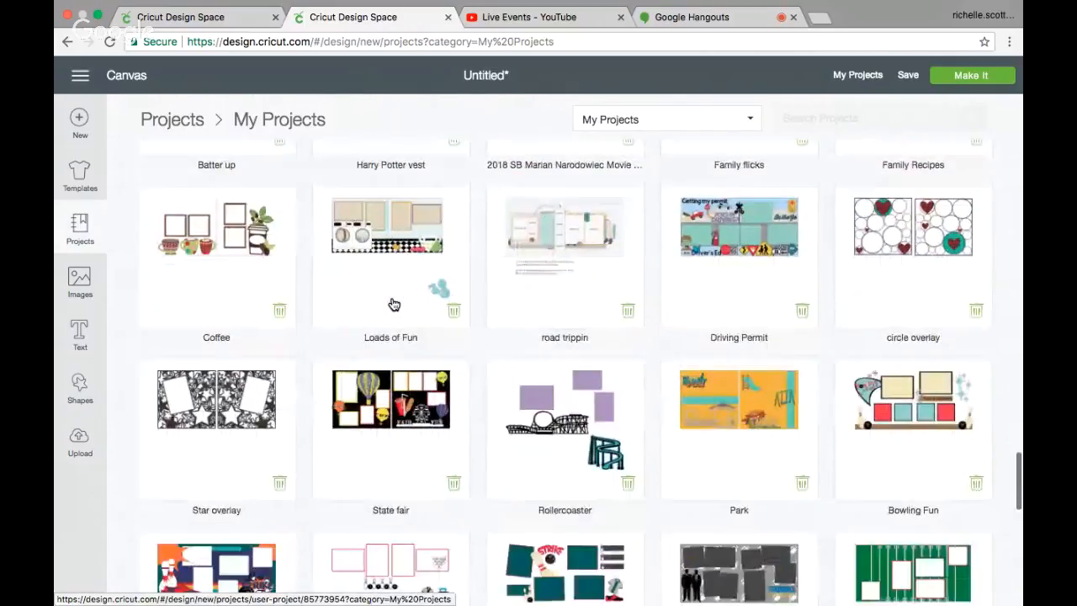
pyautogui.scroll(-7, 393, 304)
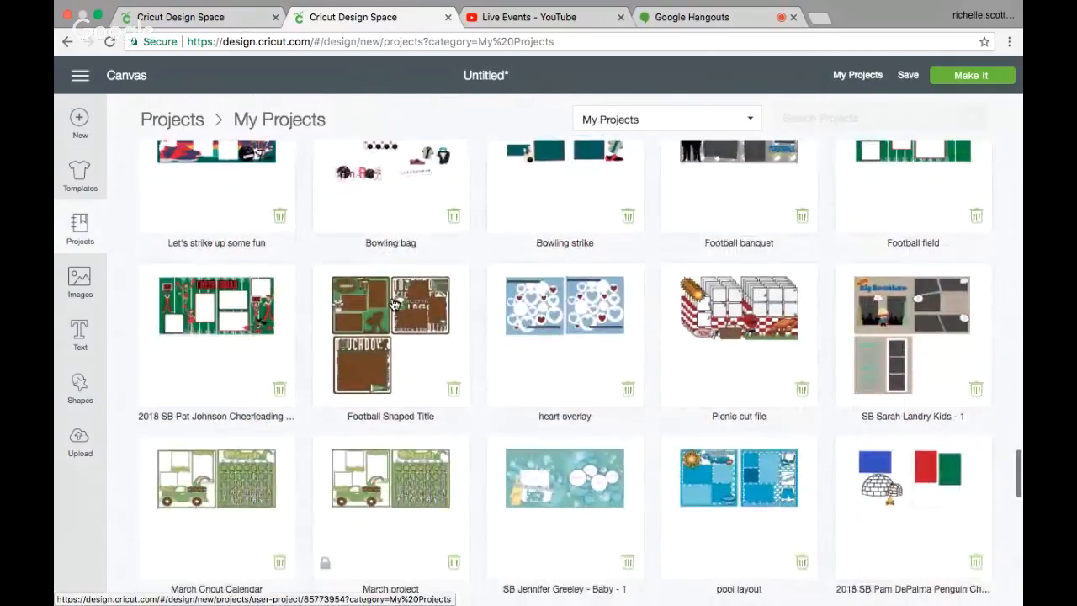
pyautogui.scroll(-6, 393, 303)
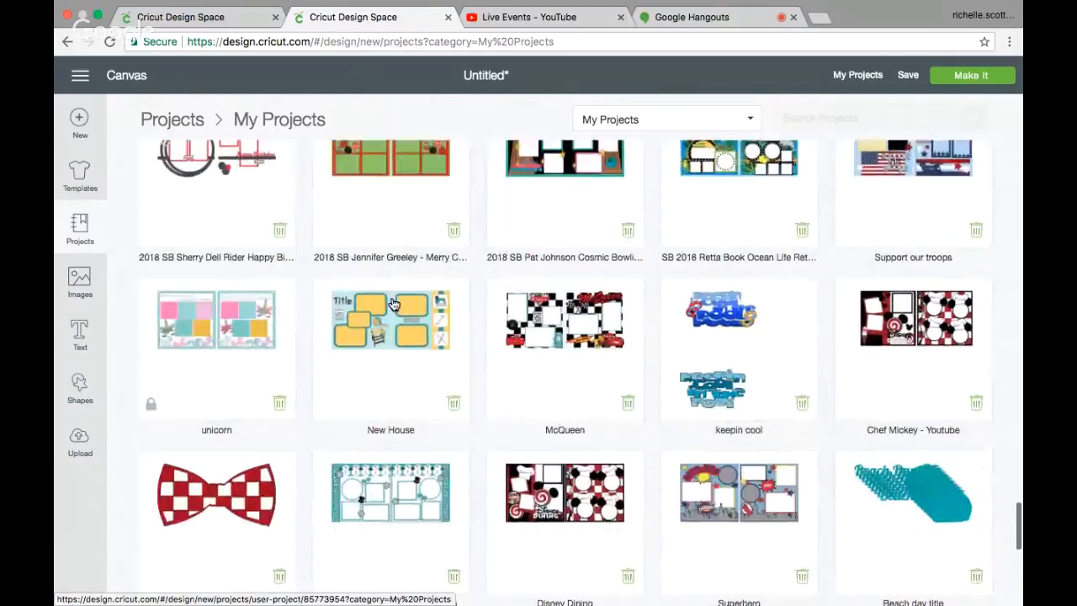
pyautogui.scroll(-5, 393, 304)
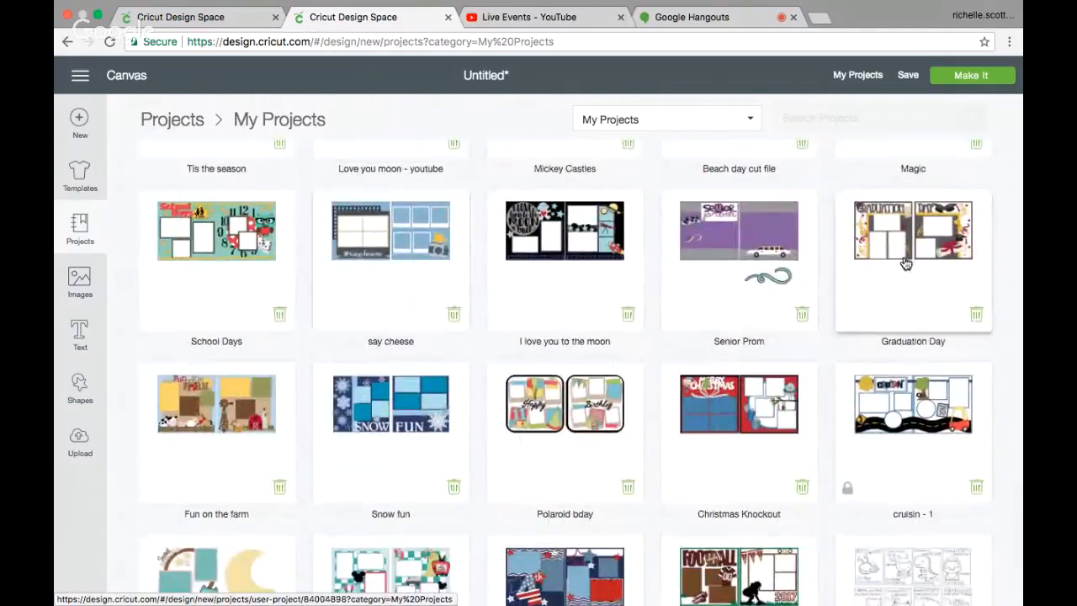
pyautogui.click(914, 240)
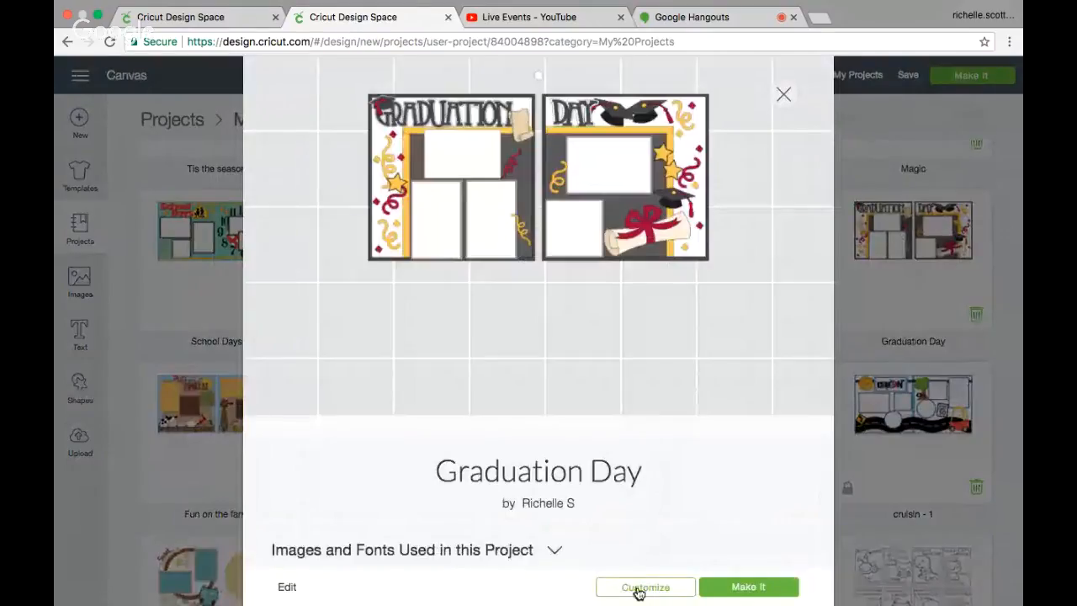
pyautogui.click(637, 594)
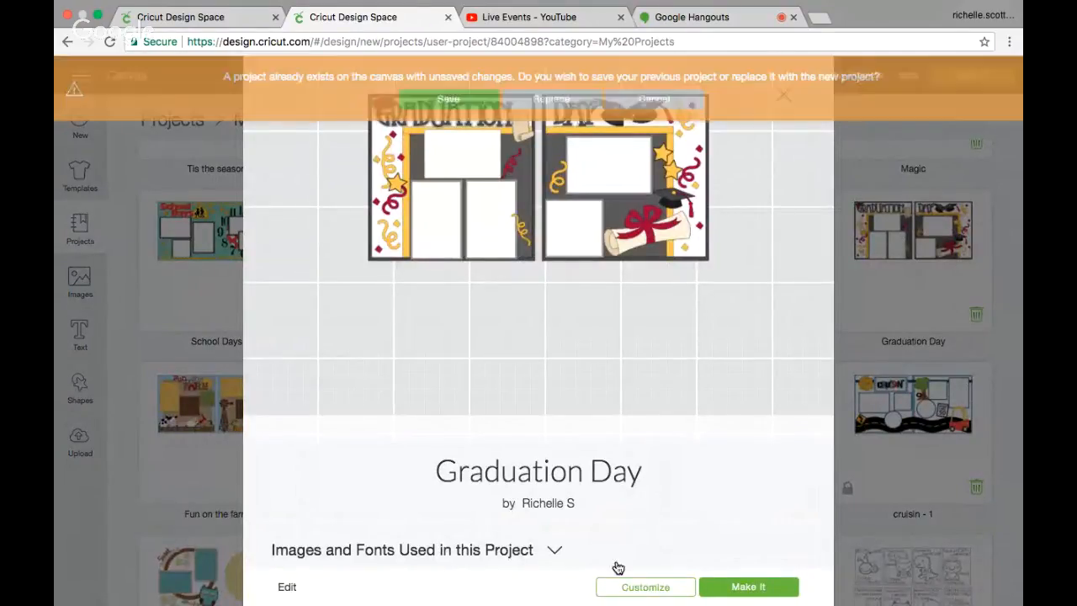
pyautogui.click(524, 102)
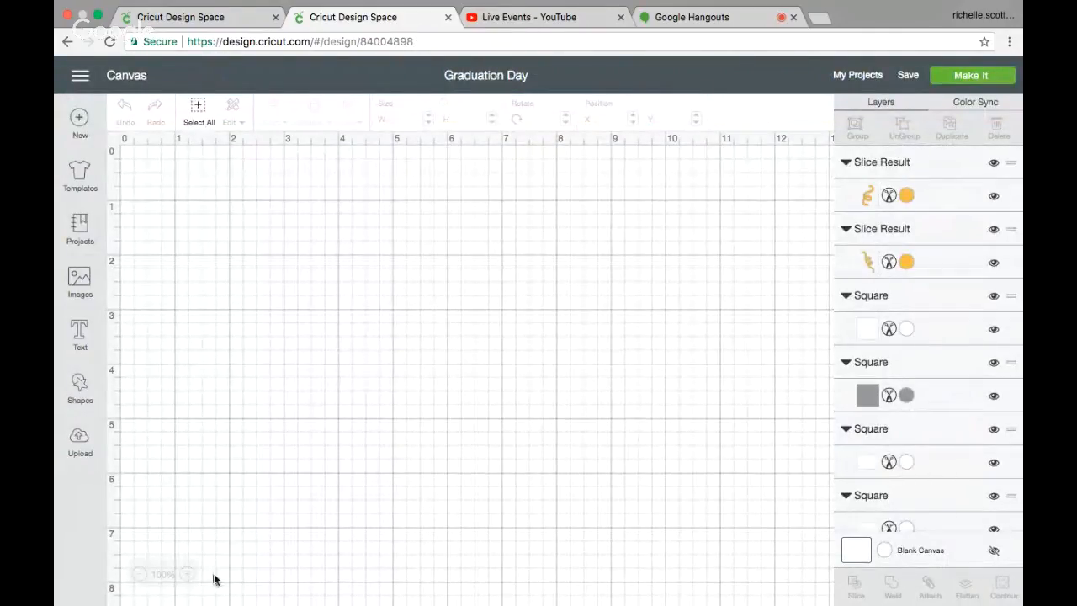
# Examine the titles with their white offset backings in the two-page Graduation Day layout at 75% and 50% zoom
pyautogui.click(140, 575)
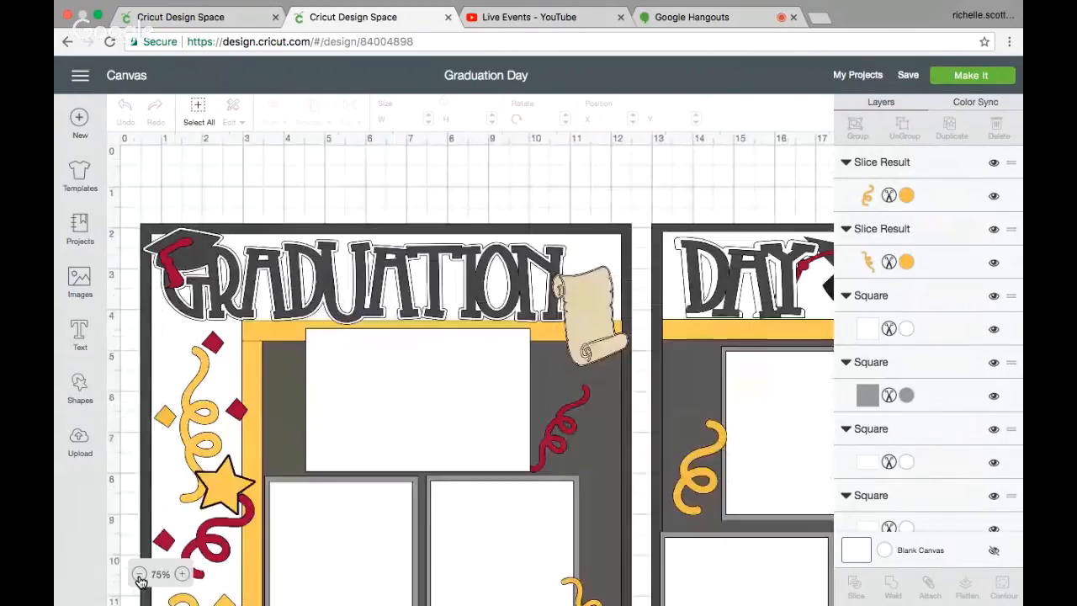
pyautogui.click(139, 575)
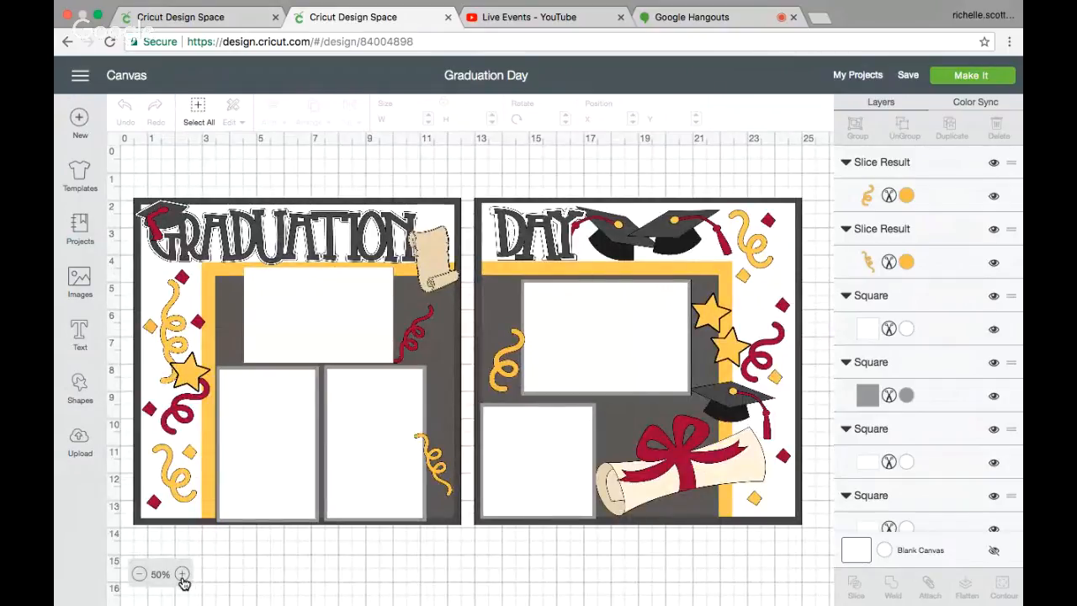
pyautogui.click(181, 575)
pyautogui.scroll(-3, 214, 546)
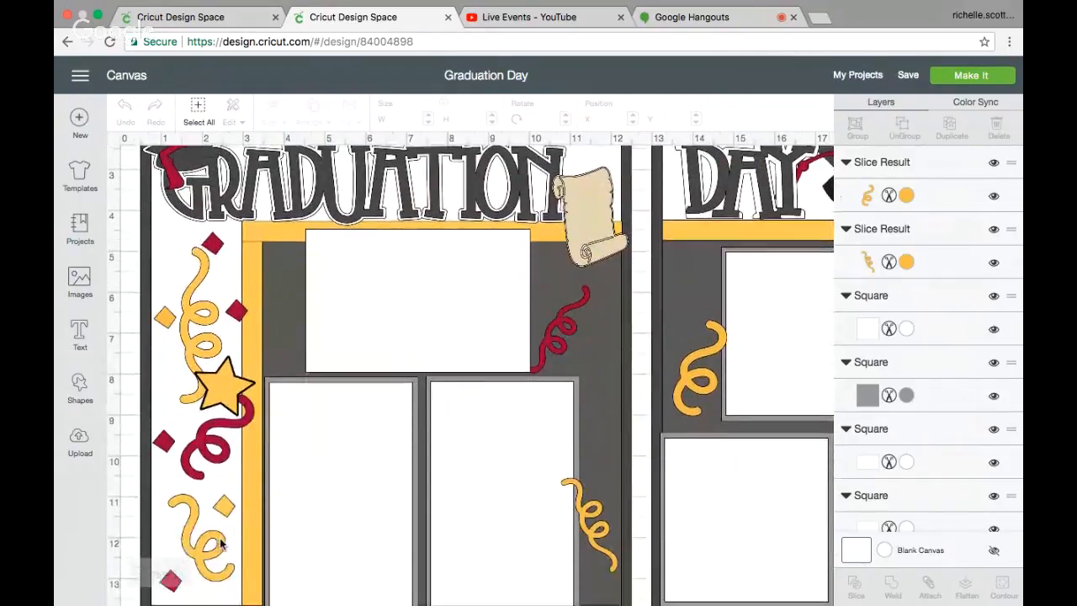
pyautogui.scroll(1, 194, 547)
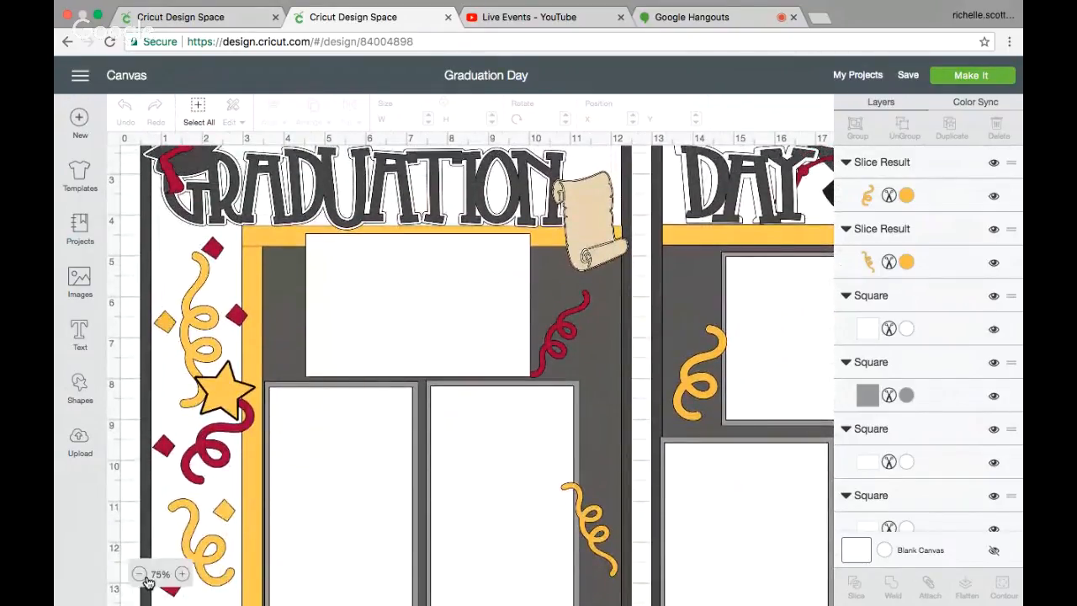
pyautogui.click(139, 575)
pyautogui.scroll(2, 249, 523)
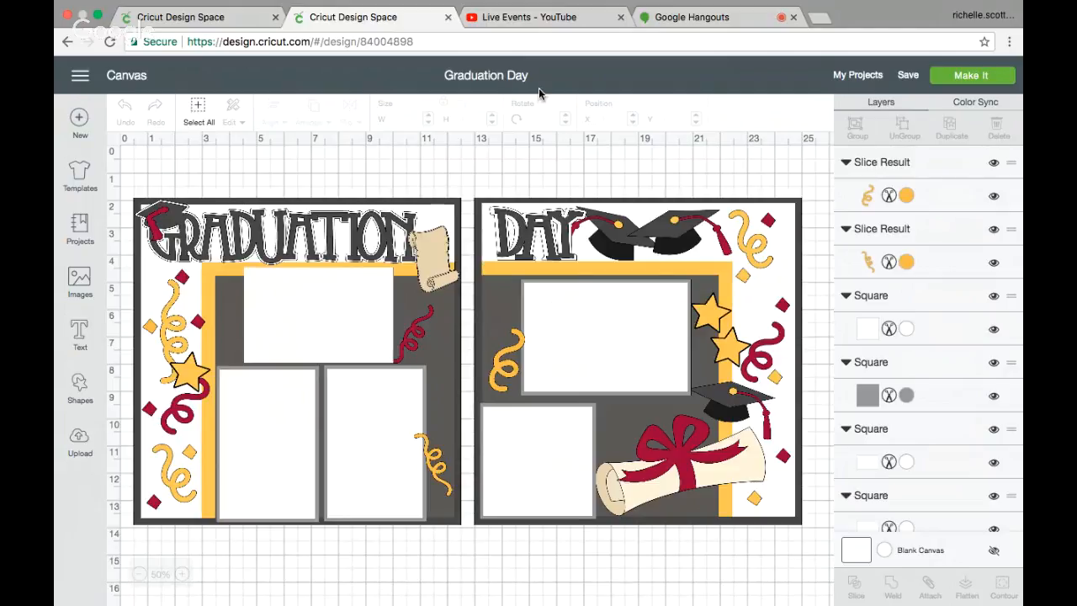
# Switch to the Google Hangouts page that runs the live broadcast
pyautogui.click(549, 19)
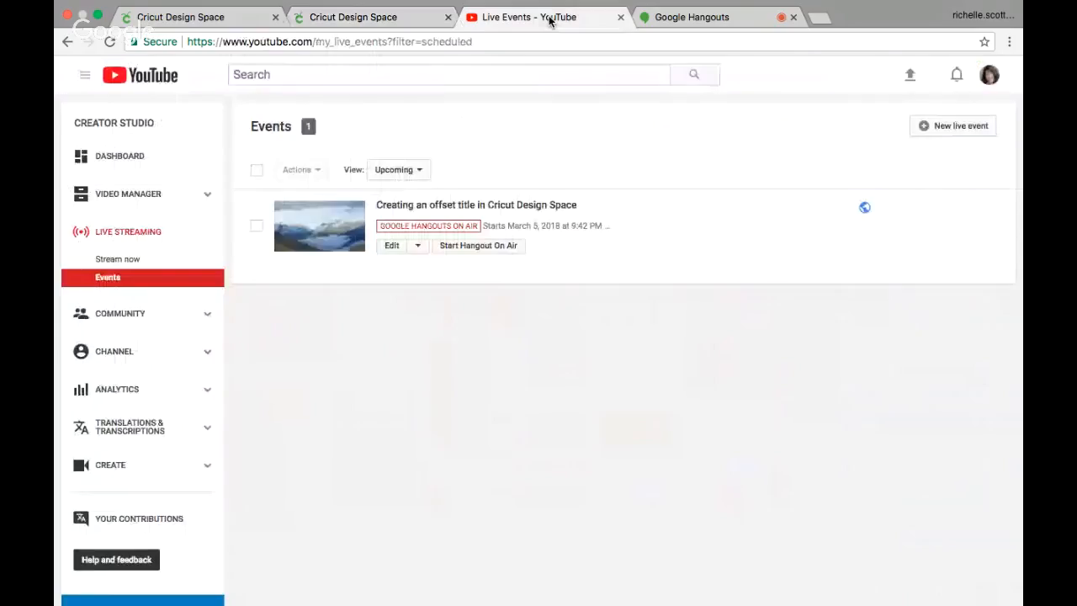
pyautogui.click(675, 19)
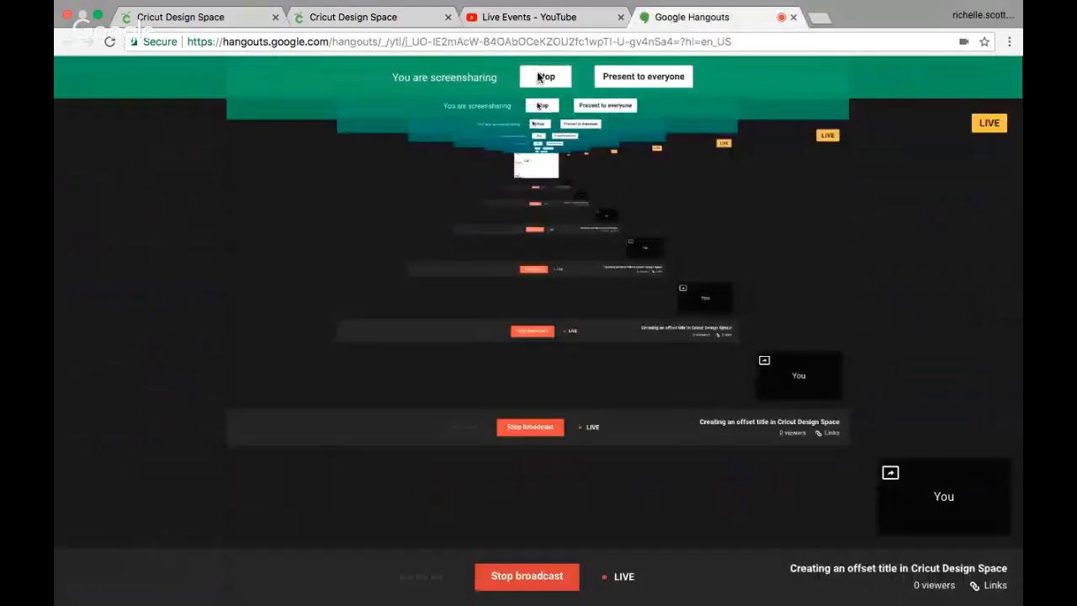